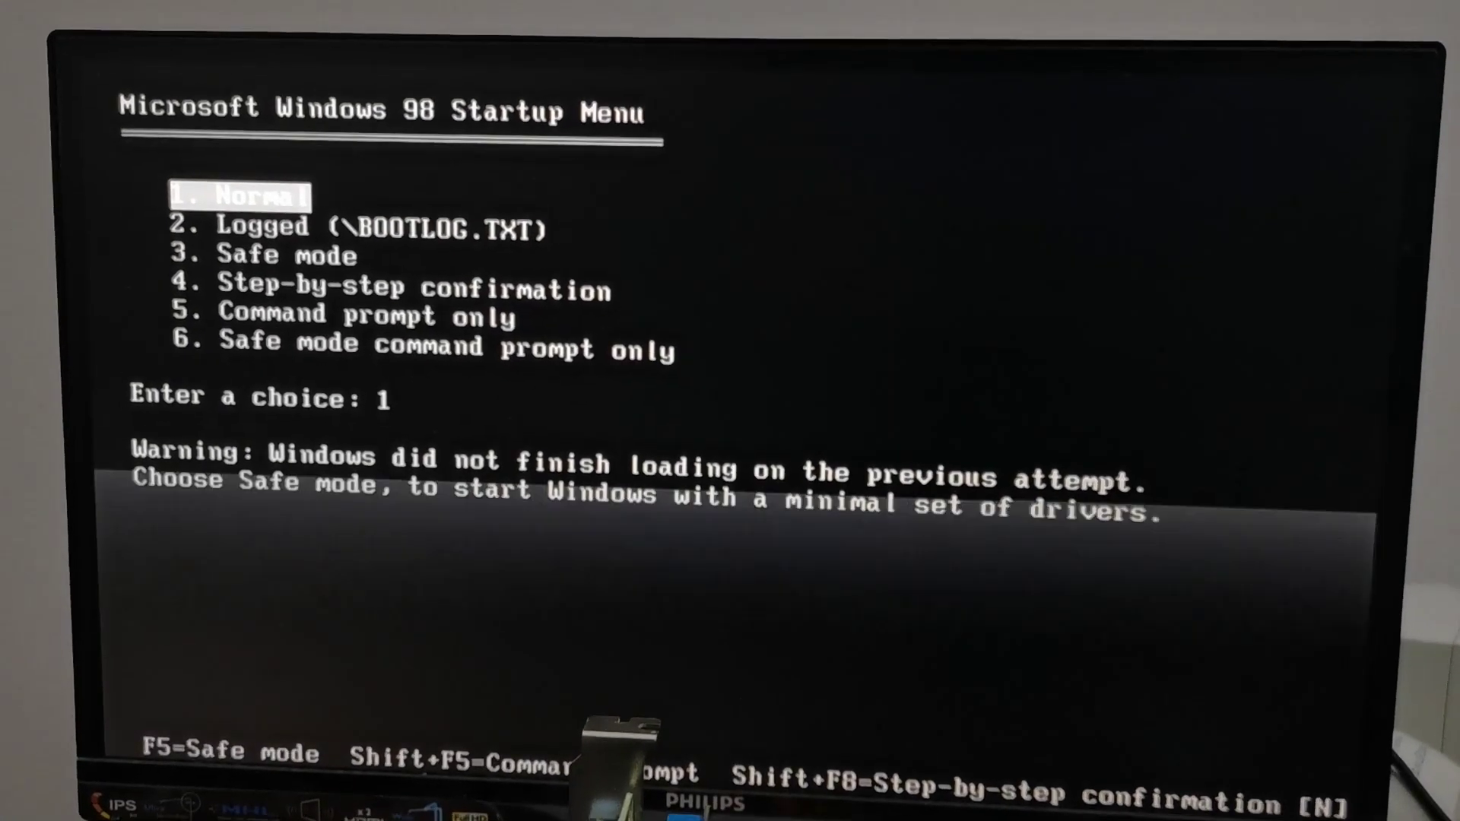
Keep startup option 1, Normal, selected and boot Windows 98.
{"action": "key", "text": "Return"}
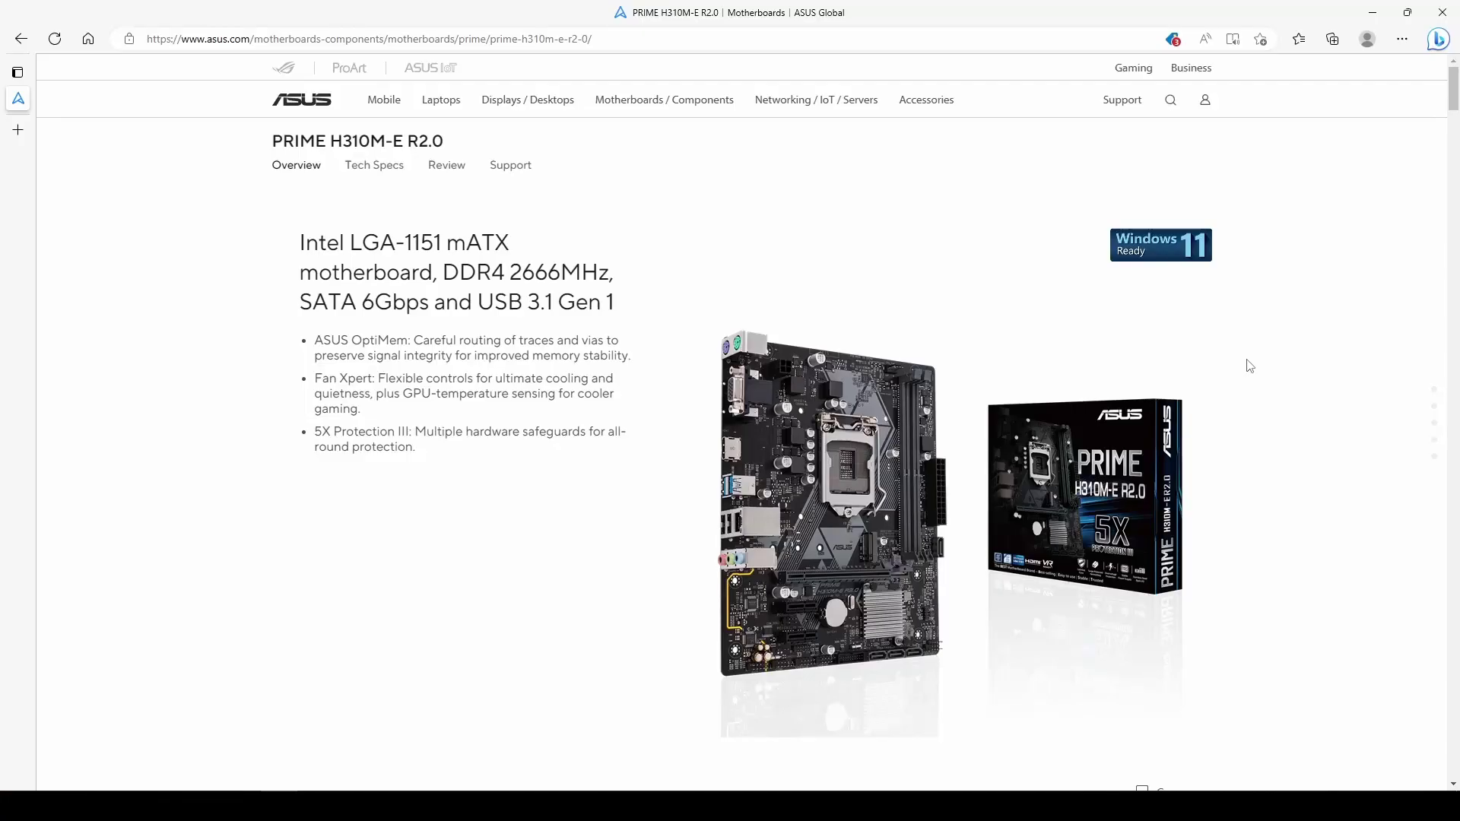
Scroll through the ASUS PRIME H310M-E R2.0 page and the MSFN Windows 98 on Z390 thread.
{"action": "scroll", "coordinate": [1249, 366], "scroll_direction": "down", "scroll_amount": 15}
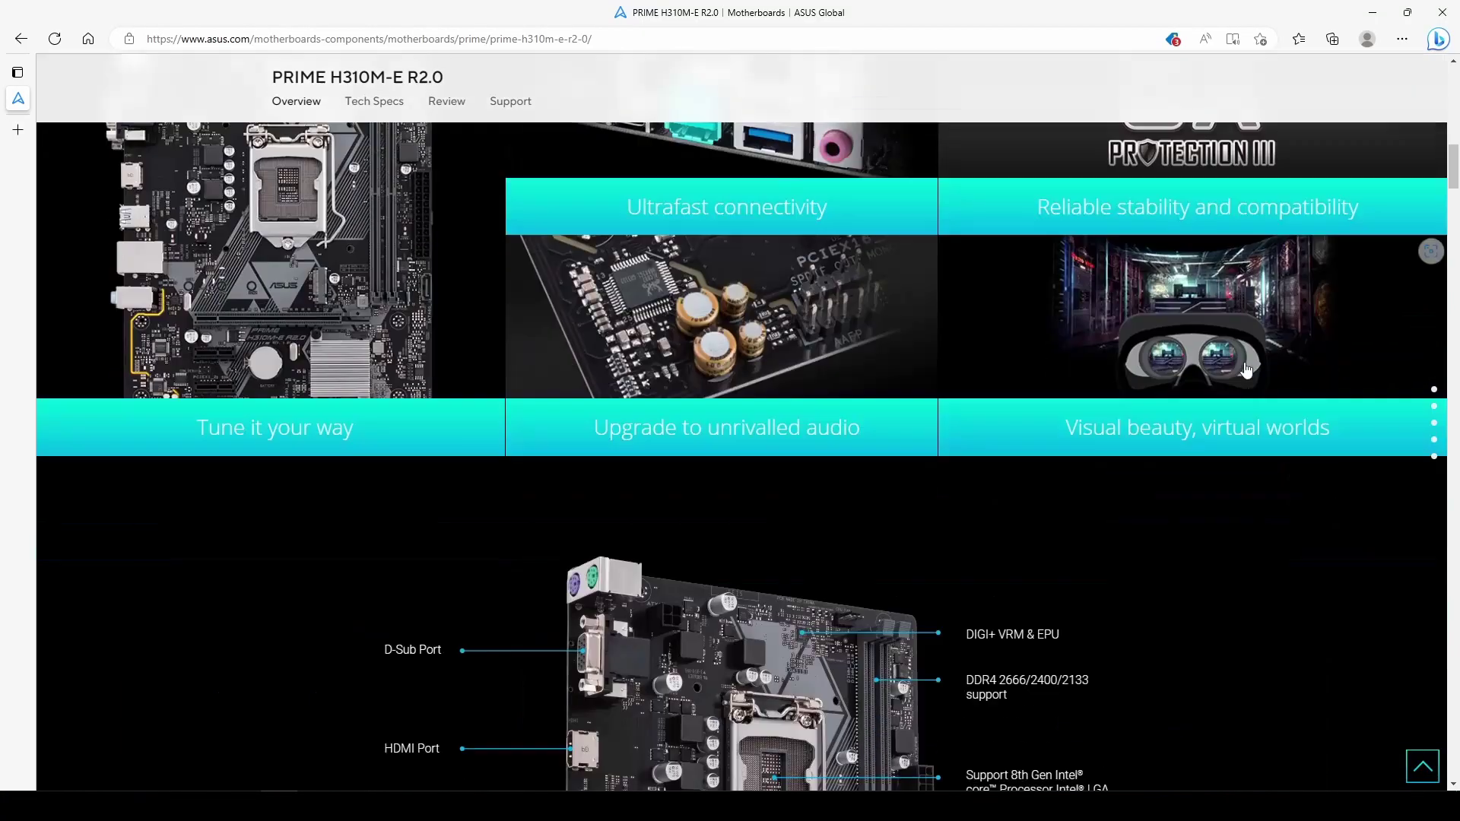
{"action": "scroll", "coordinate": [1247, 369], "scroll_direction": "down", "scroll_amount": 5}
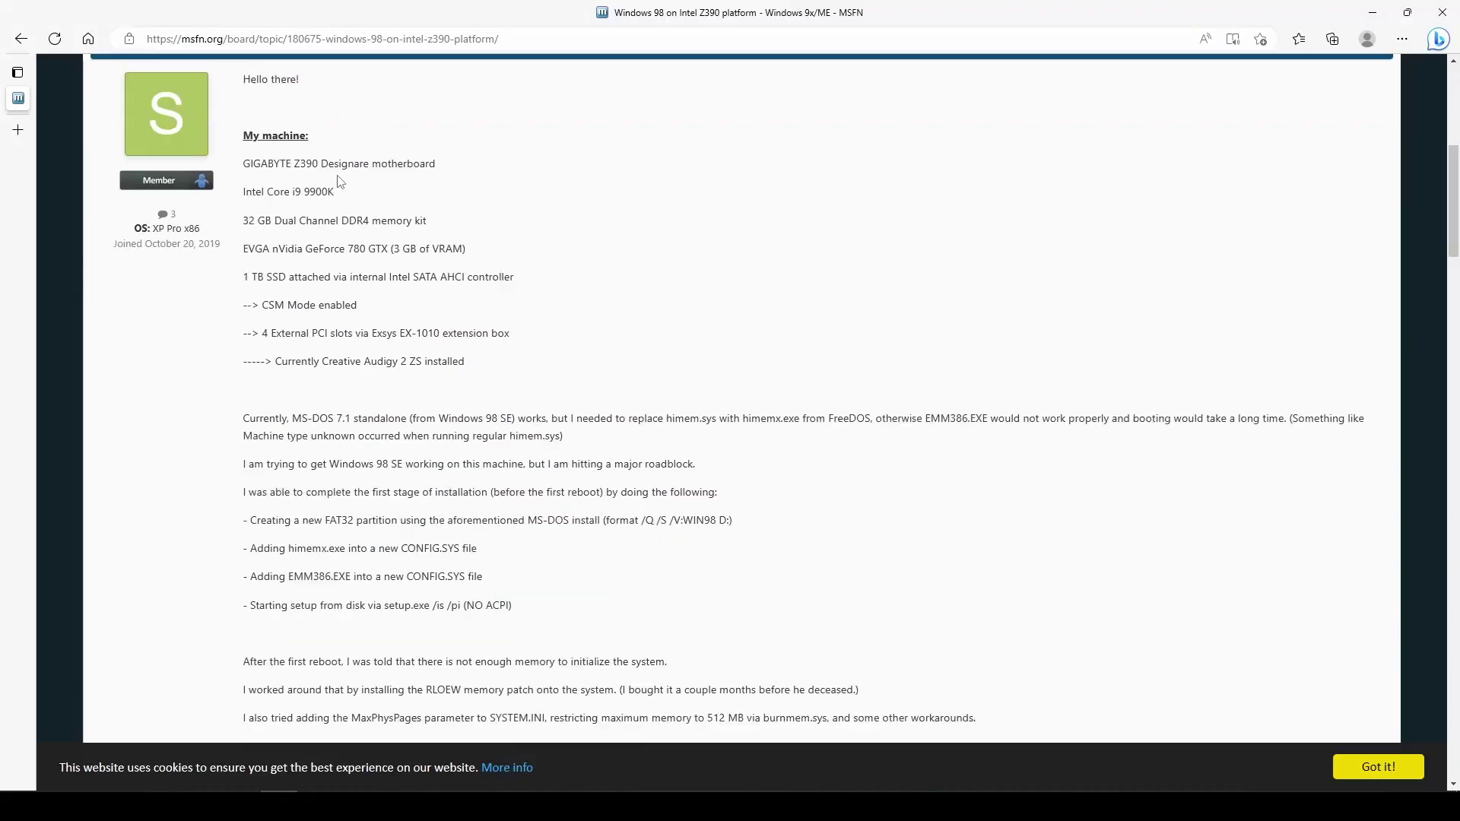
{"action": "scroll", "coordinate": [272, 385], "scroll_direction": "down", "scroll_amount": 6}
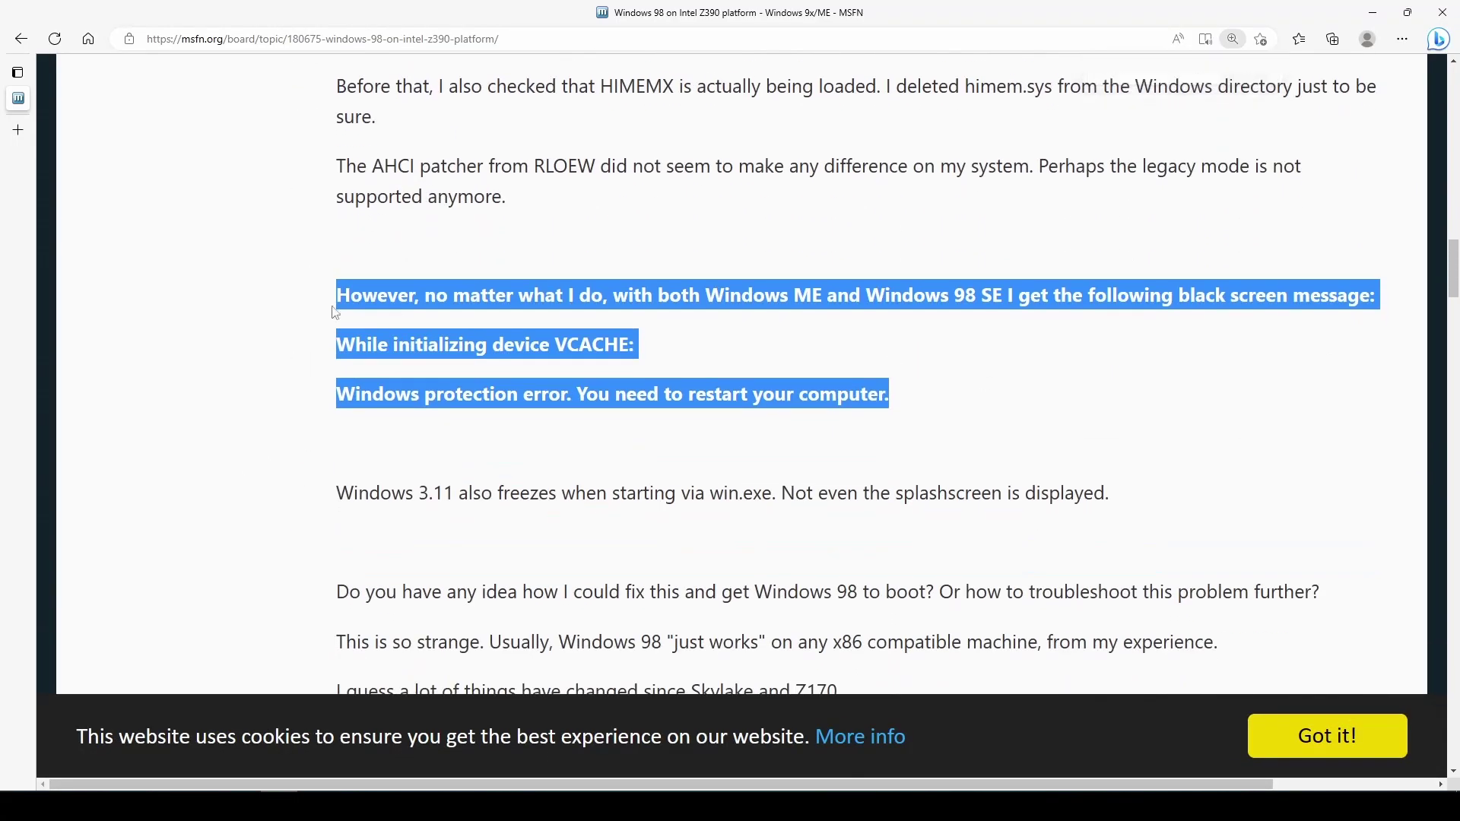
Highlight the Windows protection error line in the forum post.
{"action": "triple_click", "coordinate": [505, 352]}
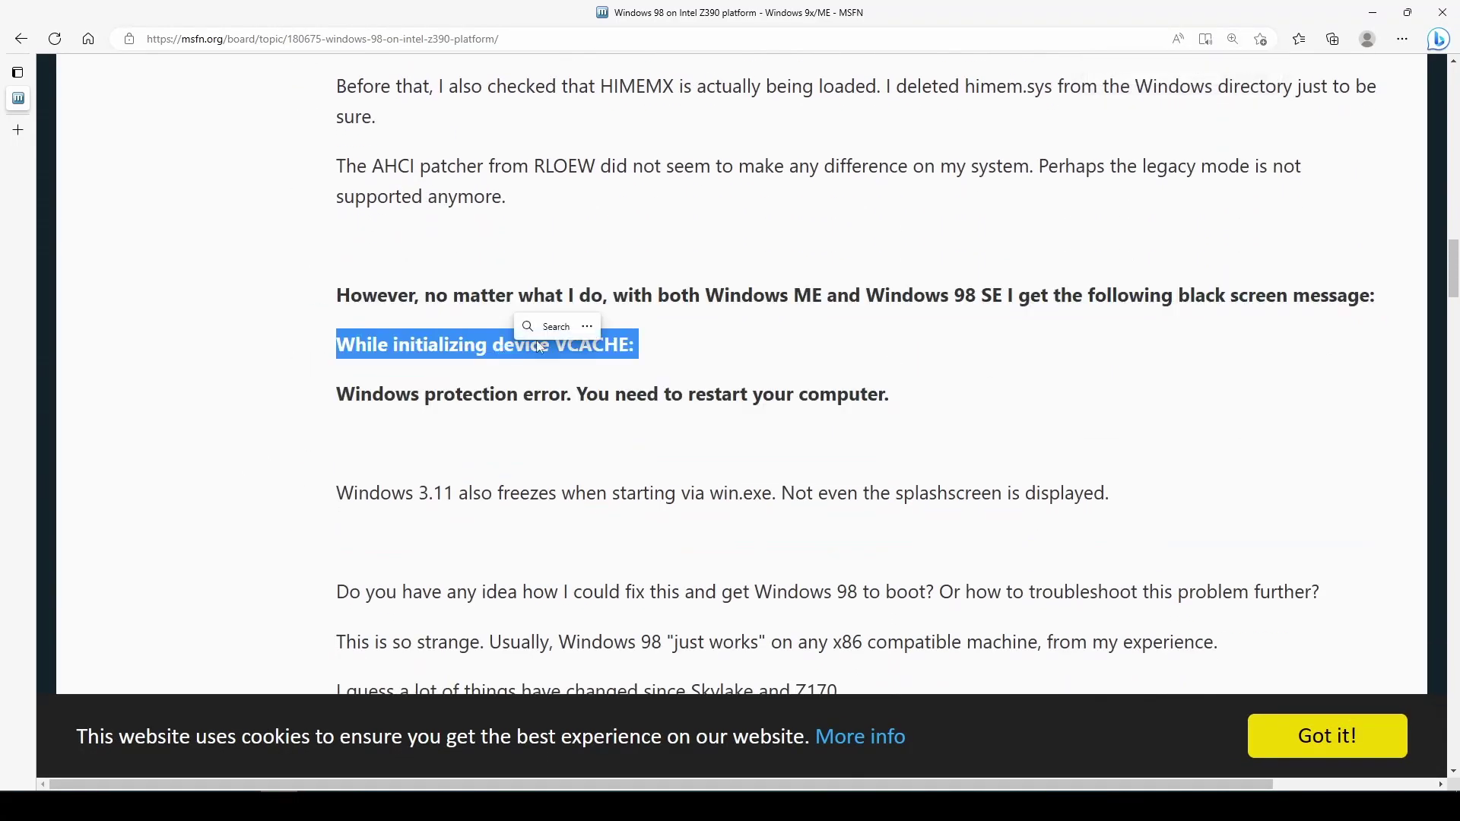
{"action": "left_click", "coordinate": [645, 399]}
{"action": "triple_click", "coordinate": [645, 400]}
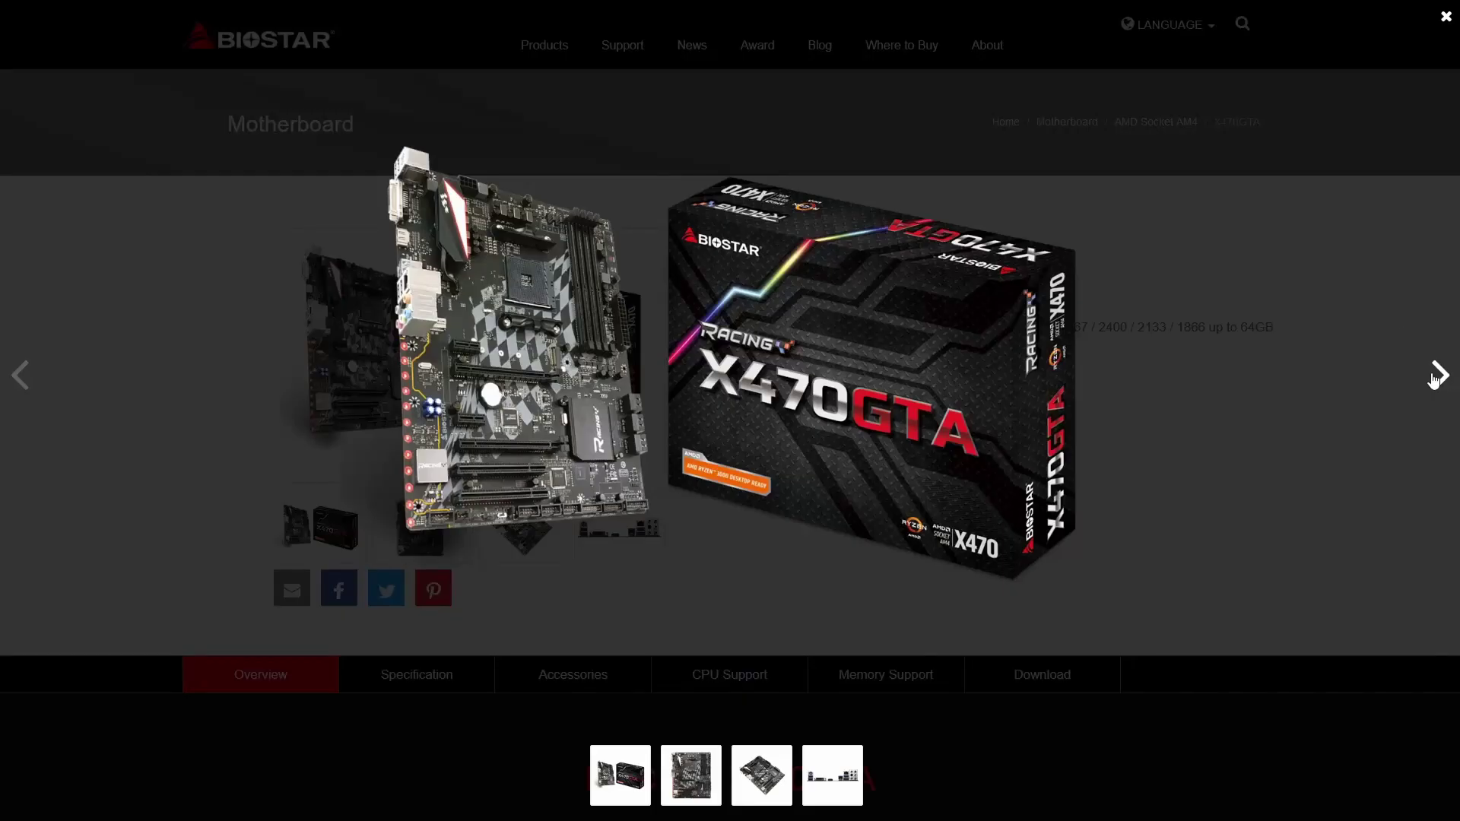
Step through the Biostar X470GTA photos to the rear I/O panel view.
{"action": "left_click", "coordinate": [1435, 378]}
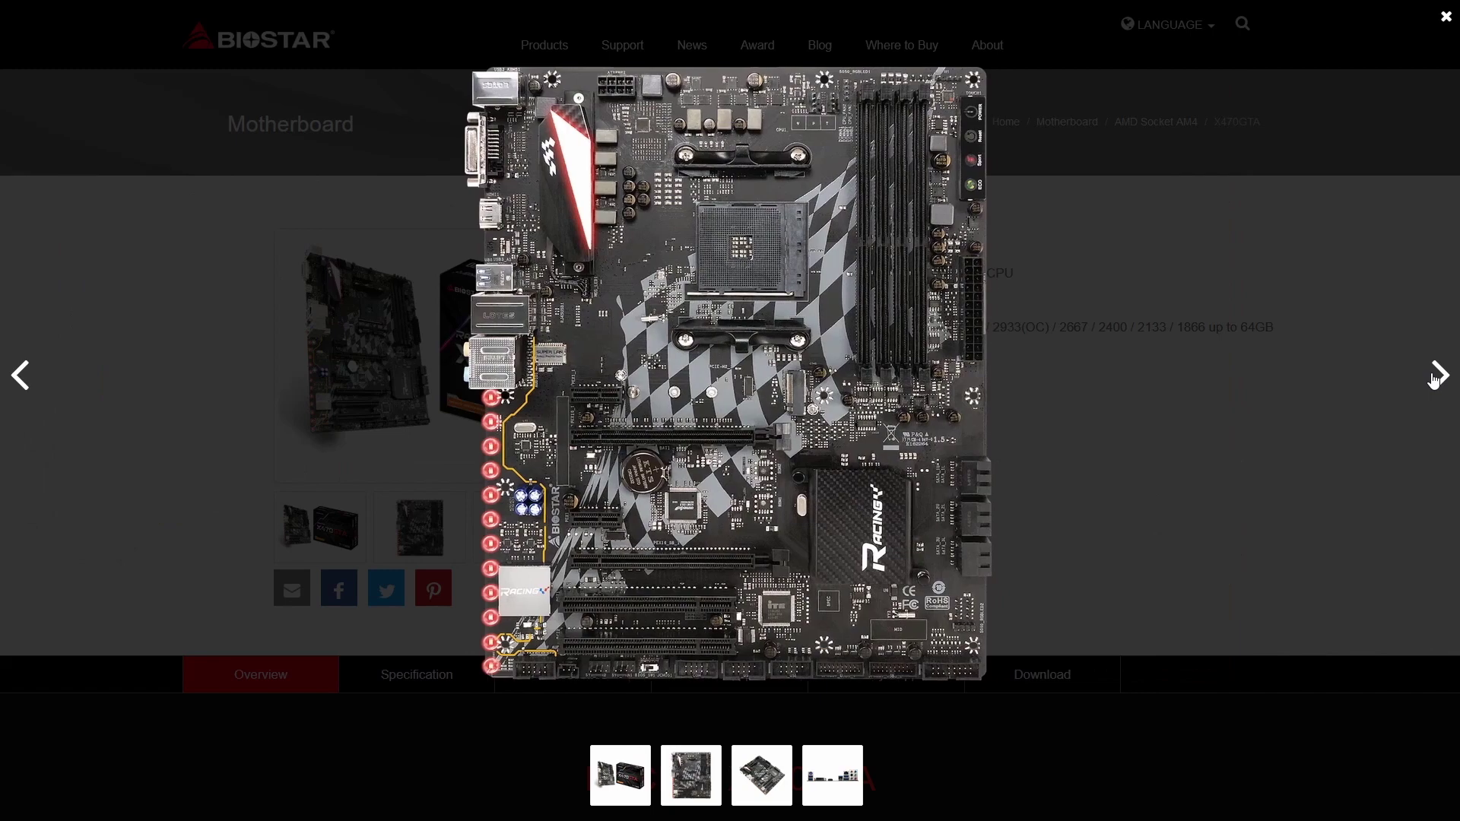
{"action": "left_click", "coordinate": [1434, 377]}
{"action": "left_click", "coordinate": [1435, 378]}
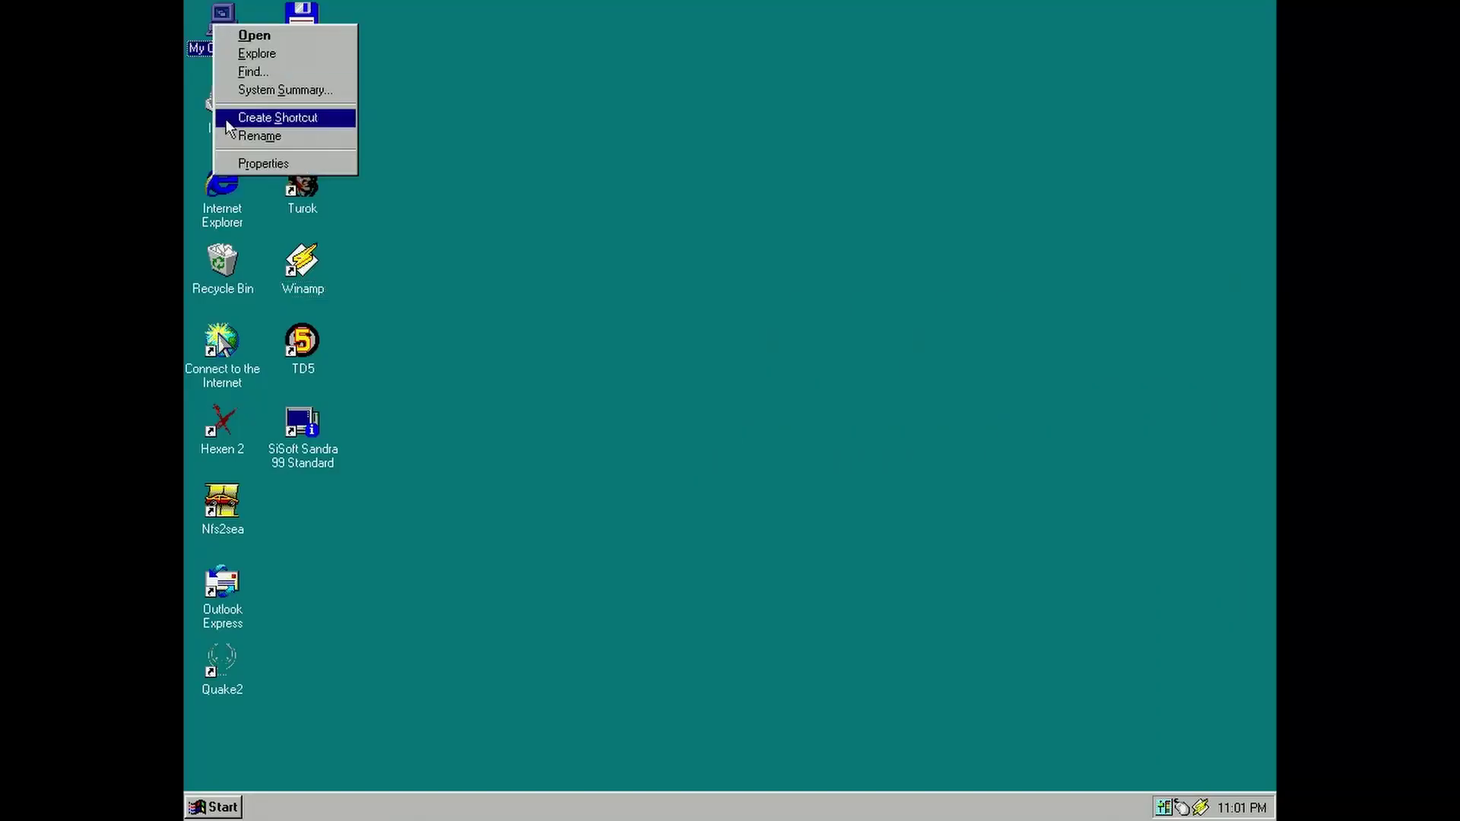
Check My Computer's system properties, then launch dxdiag from the Run box.
{"action": "left_click", "coordinate": [243, 167]}
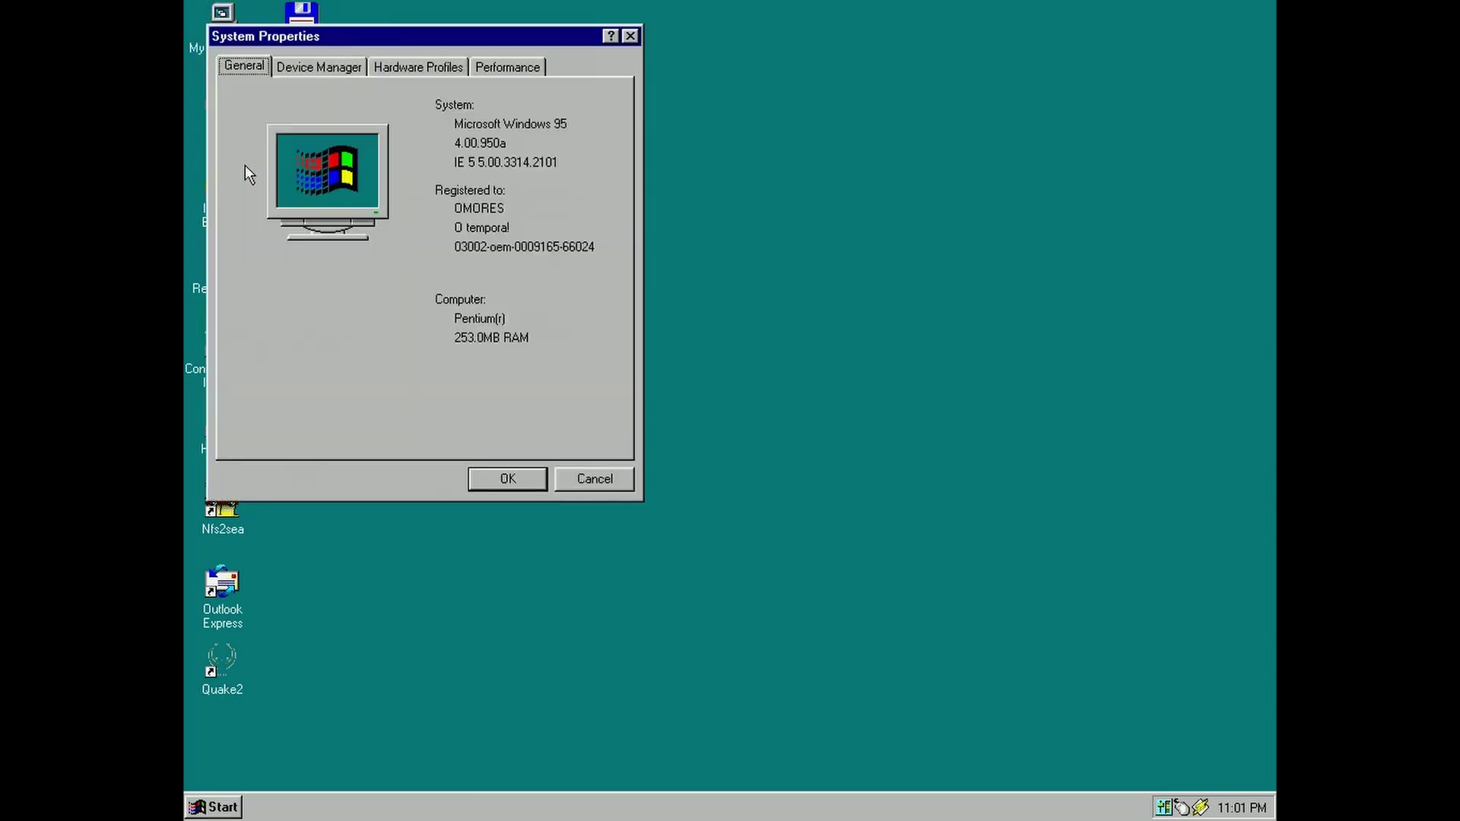
{"action": "left_click", "coordinate": [634, 10]}
{"action": "key", "text": "super"}
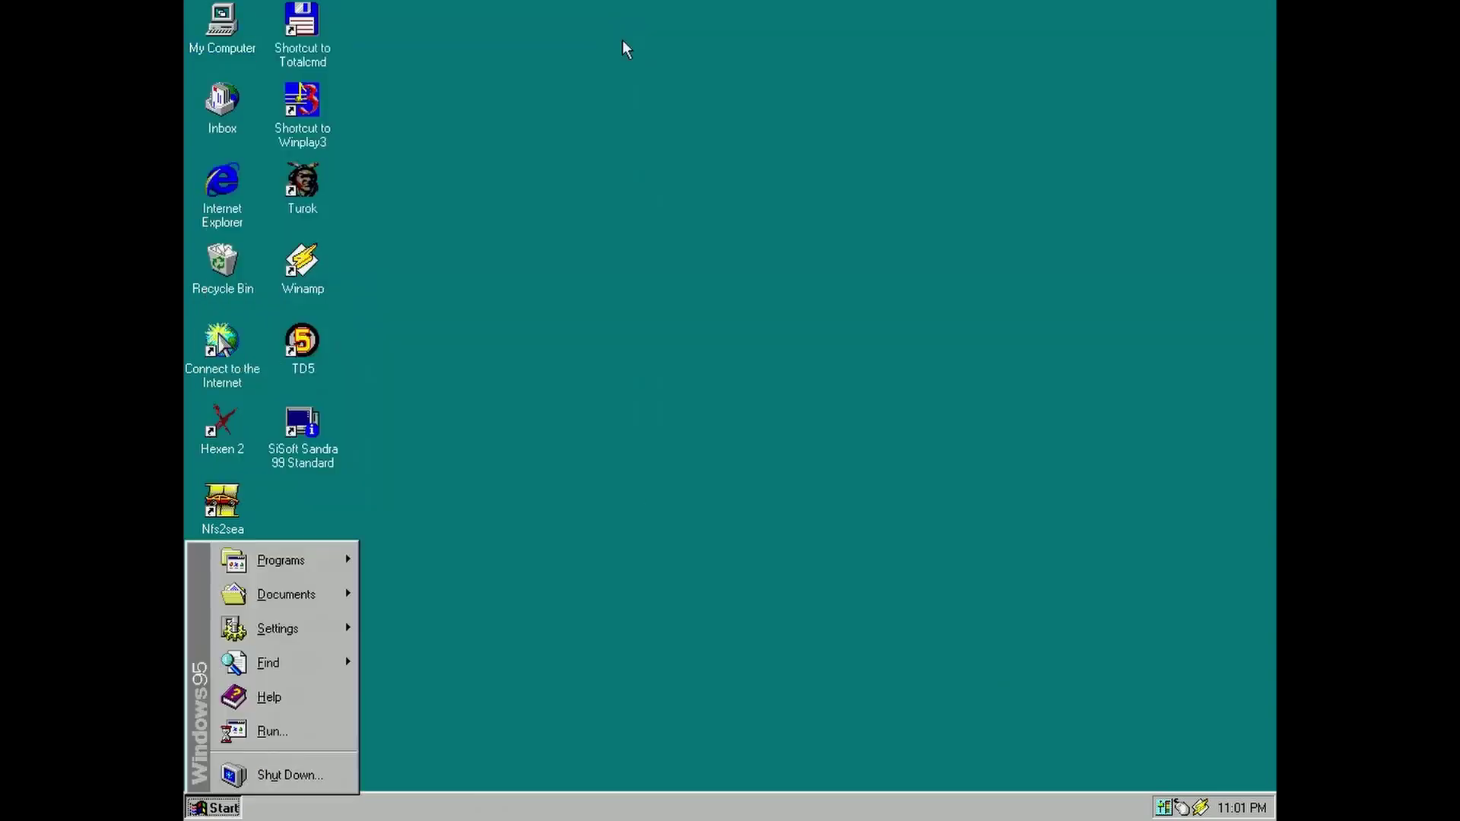
{"action": "key", "text": "Up"}
{"action": "key", "text": "Up"}
{"action": "key", "text": "Return"}
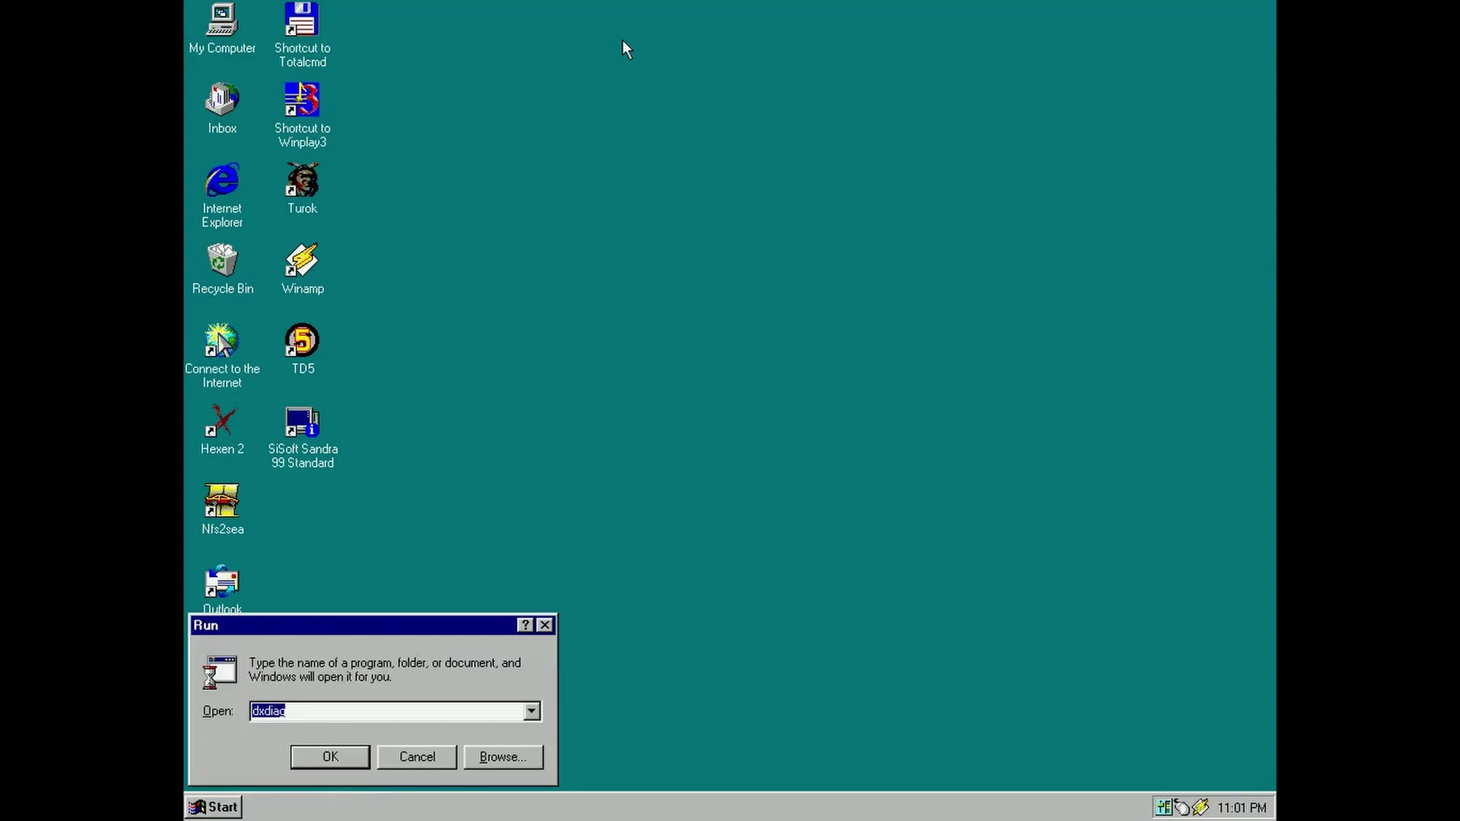
{"action": "key", "text": "Return"}
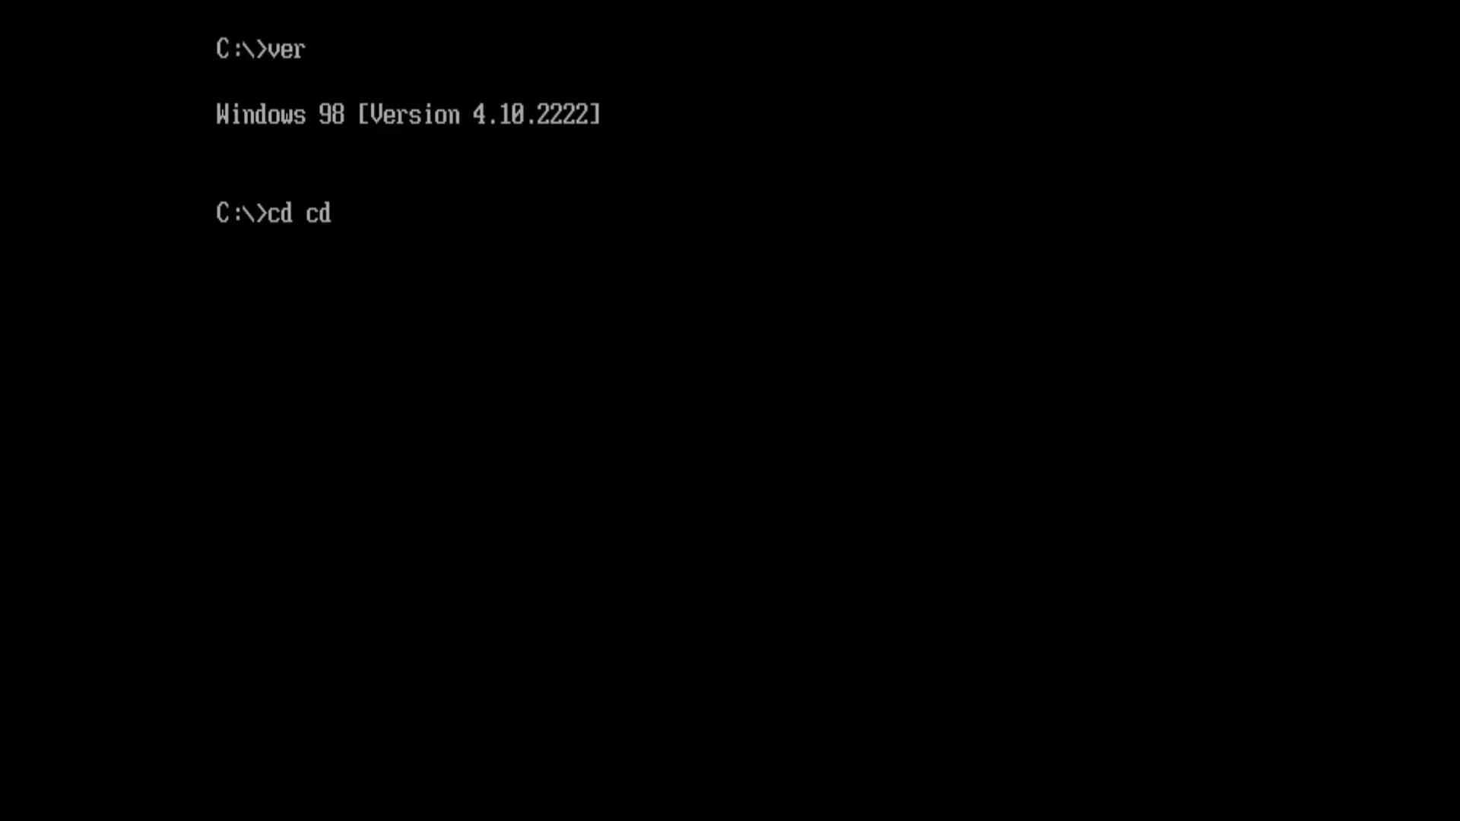
Run setup from C:\CD and continue past the welcome screen.
{"action": "key", "text": "Return"}
{"action": "type", "text": "setup"}
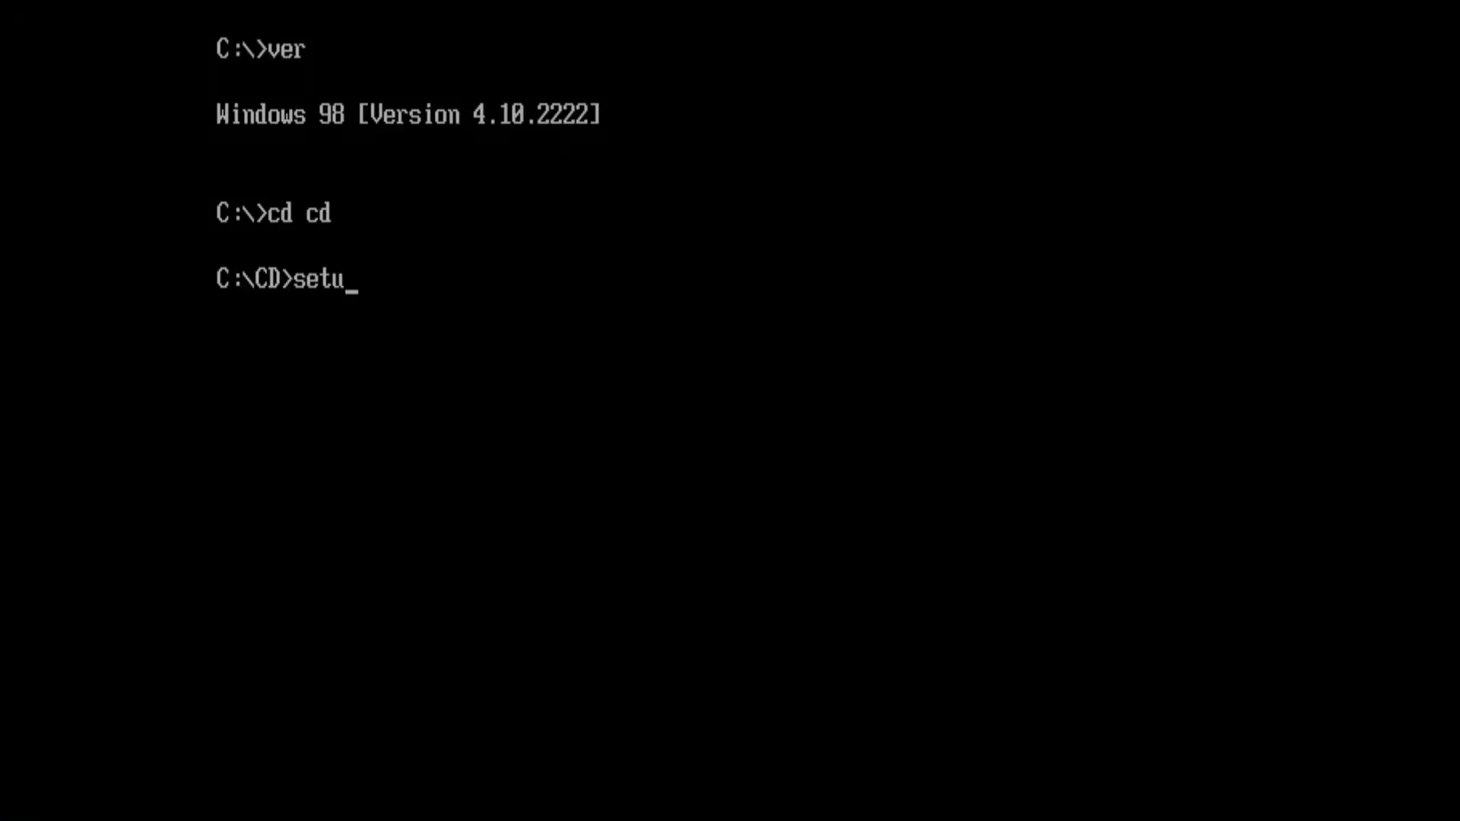
{"action": "key", "text": "Return"}
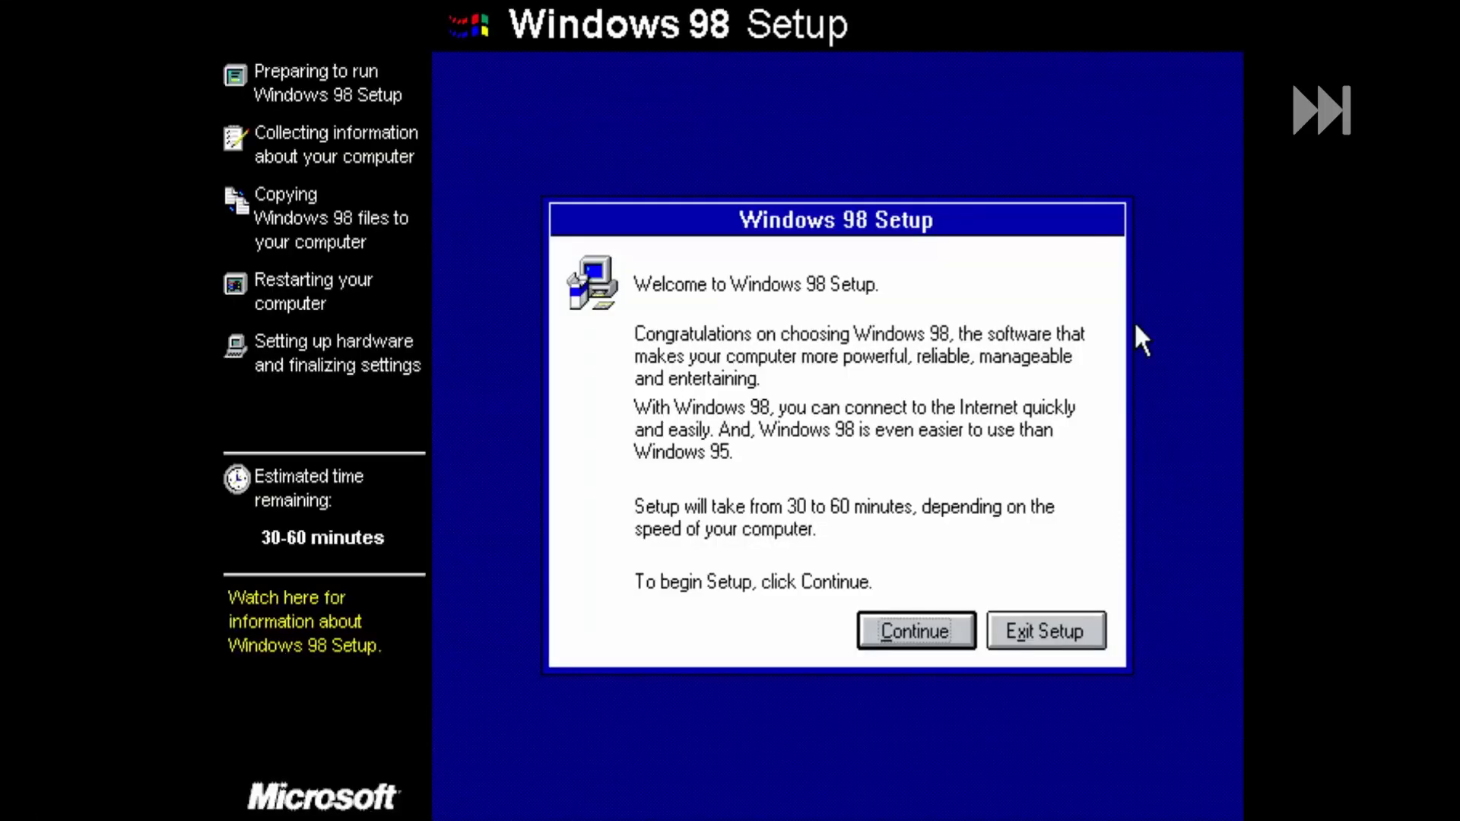
{"action": "left_click", "coordinate": [916, 629]}
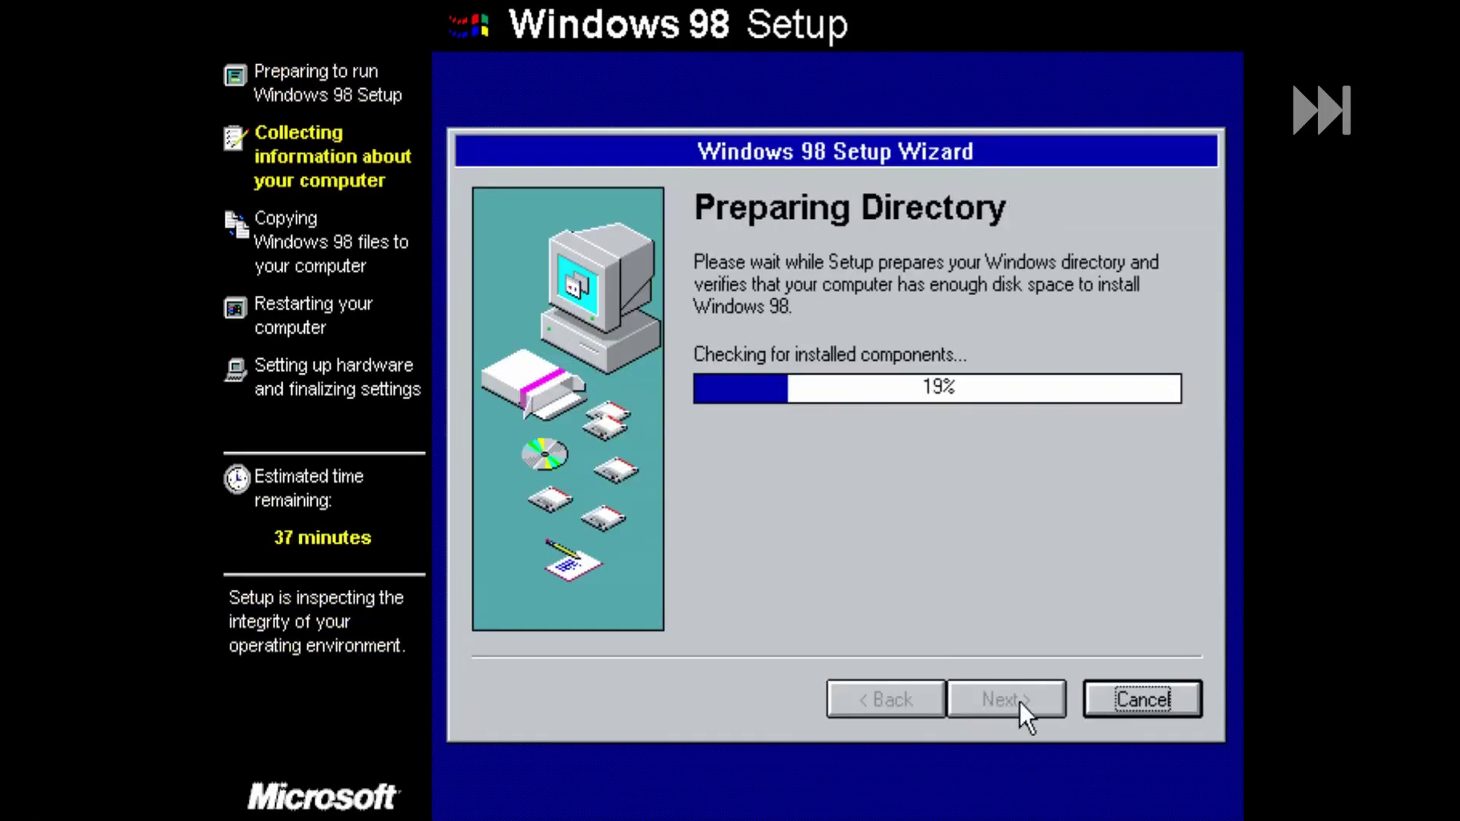
{"action": "left_click", "coordinate": [1014, 704]}
Choose Romania as the location and skip creating a startup disk.
{"action": "left_click_drag", "start_coordinate": [1161, 593], "coordinate": [1165, 501]}
{"action": "left_click", "coordinate": [1053, 604]}
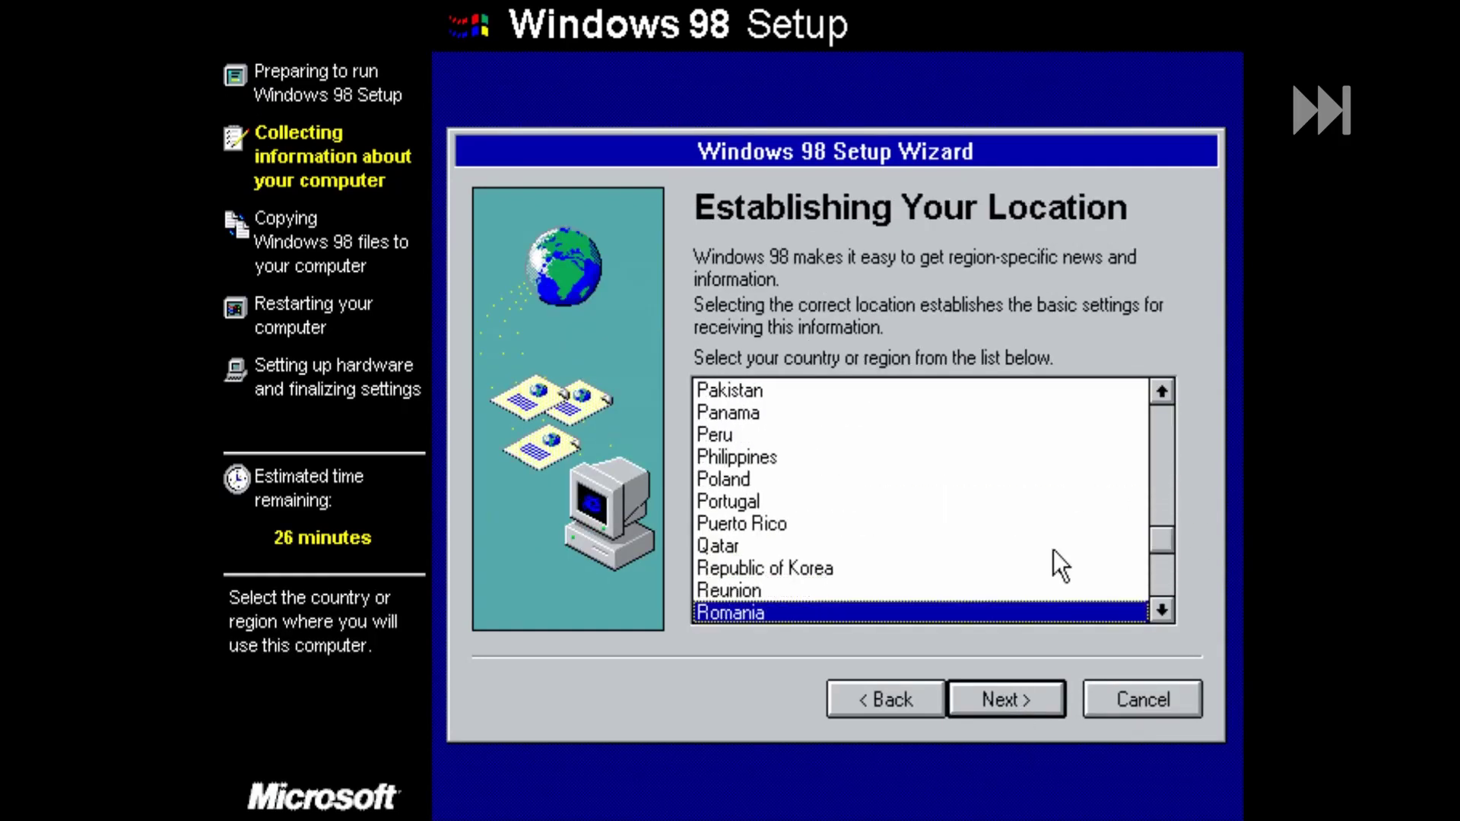
{"action": "left_click", "coordinate": [1006, 700]}
{"action": "left_click", "coordinate": [1007, 535]}
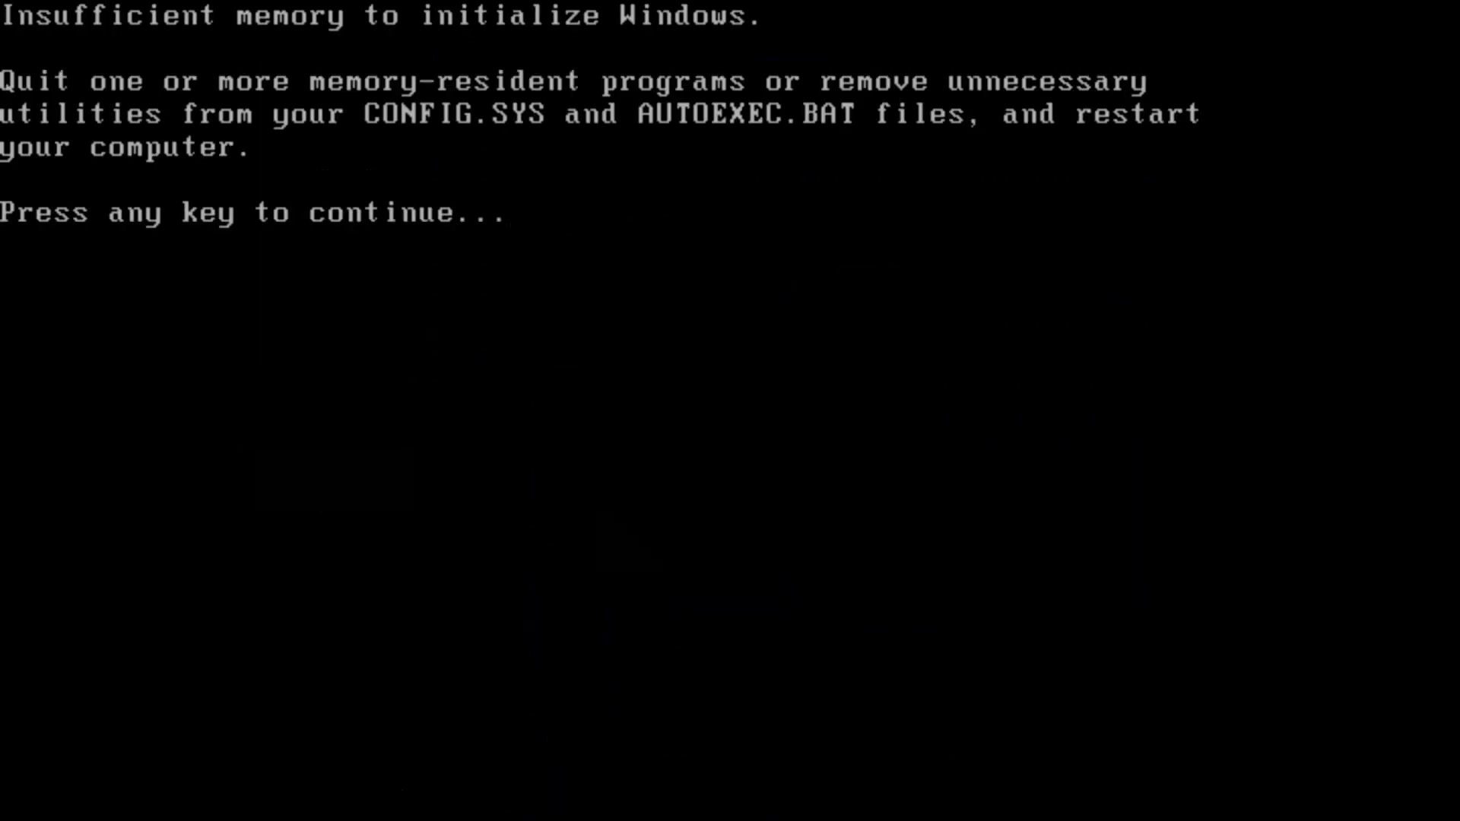
Dismiss the memory error, boot to Command prompt only, and open c:\windows\system.ini in edit.
{"action": "key", "text": "Return"}
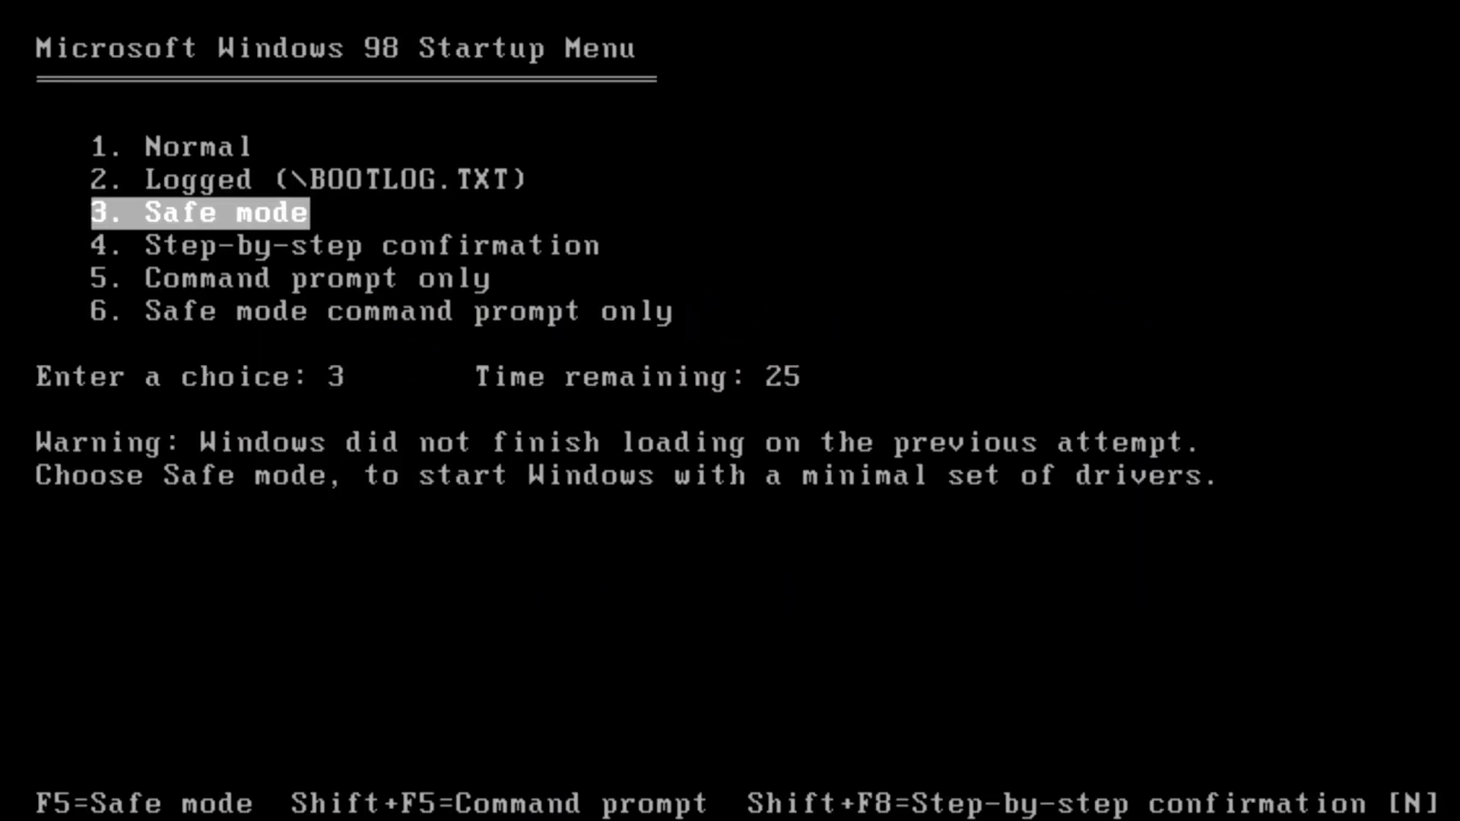
{"action": "key", "text": "Down"}
{"action": "key", "text": "Down"}
{"action": "key", "text": "Return"}
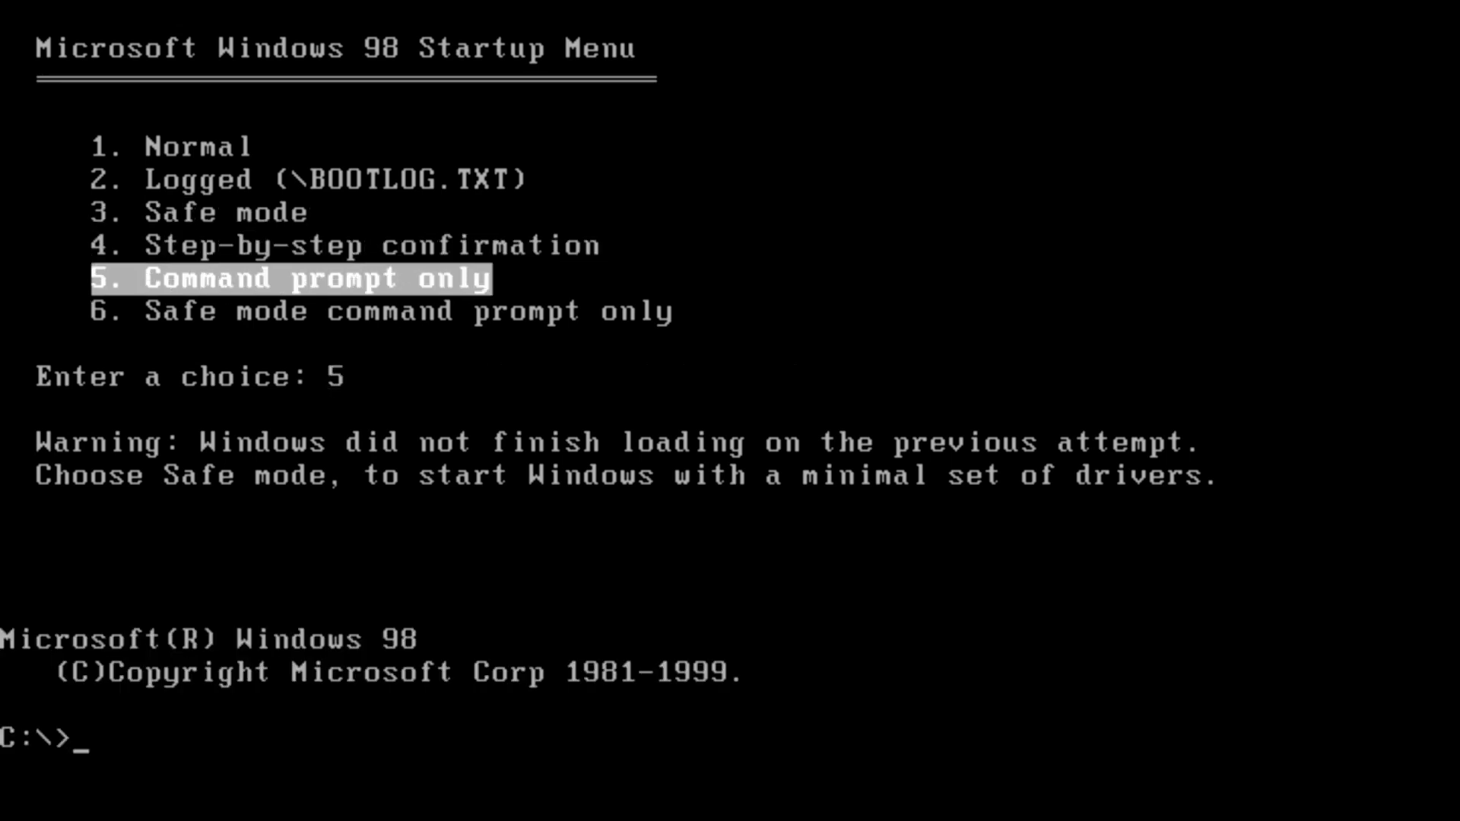
{"action": "type", "text": "edit c:\\wind"}
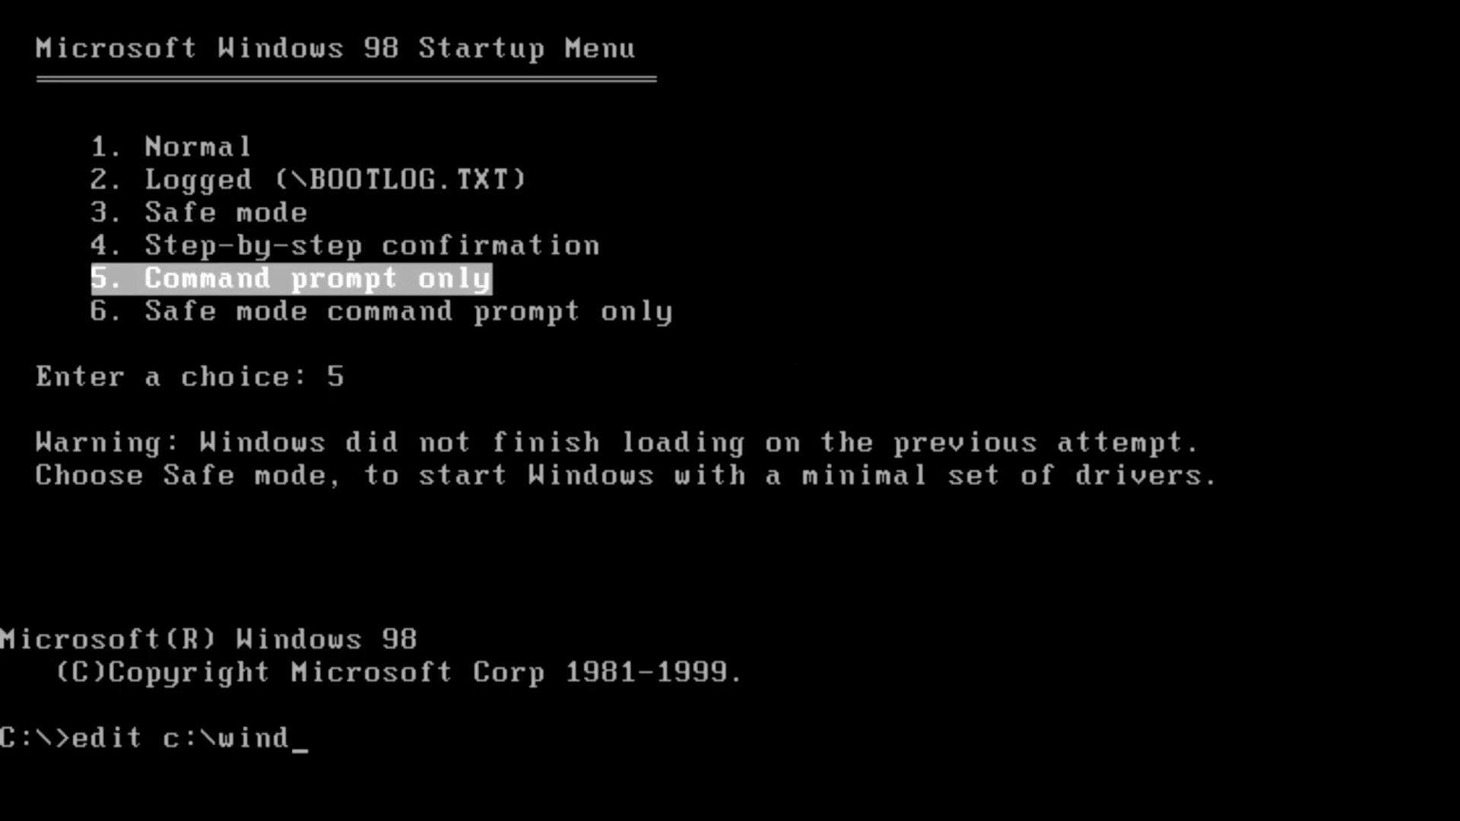
{"action": "type", "text": "ows\\system.ini"}
{"action": "key", "text": "Return"}
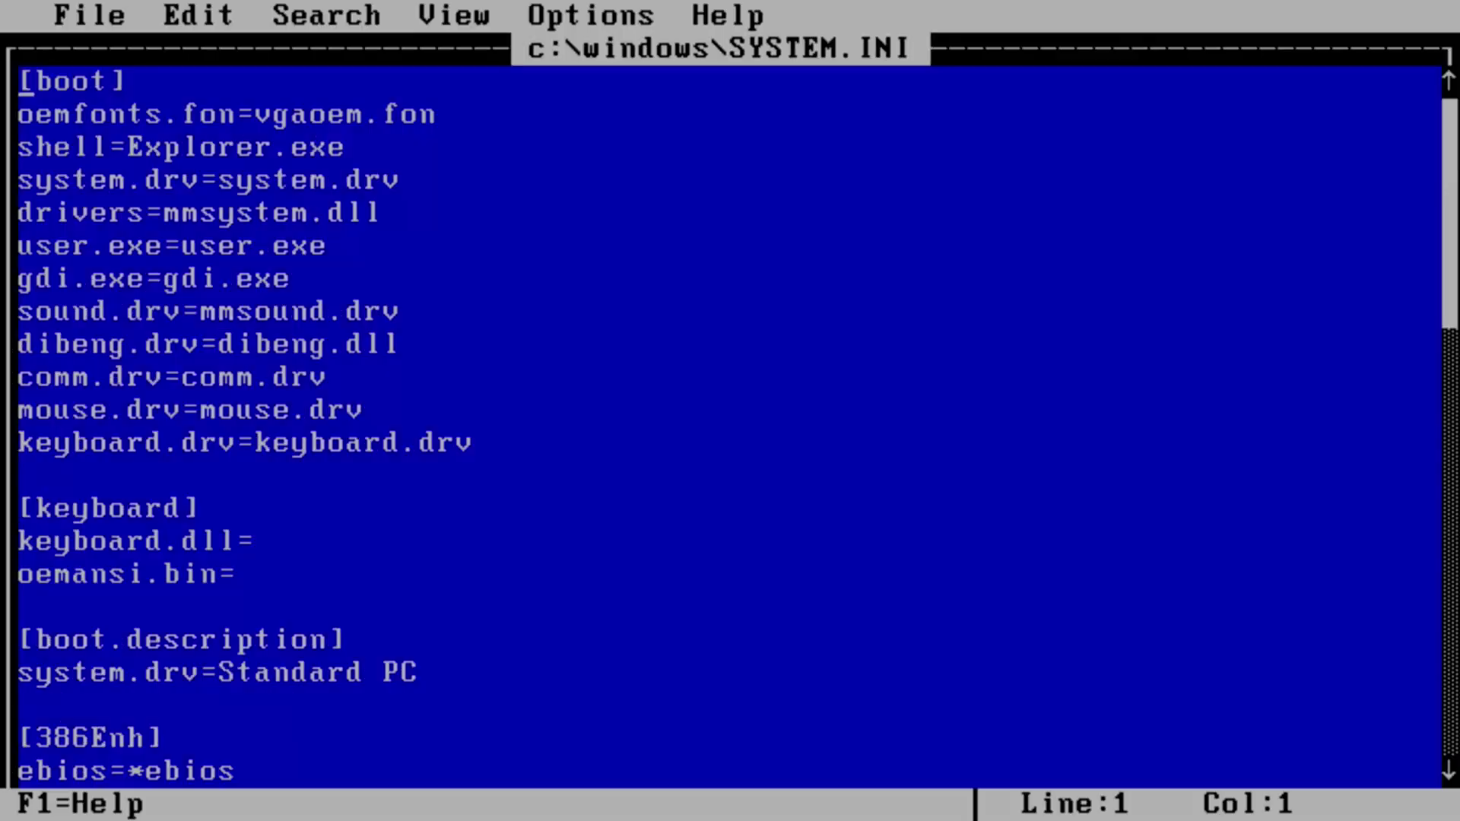
Add MaxPhysPage=20000 under [386Enh] and MaxFileCache=262144 under [vcache].
{"action": "key", "text": "Down"}
{"action": "key", "text": "Down"}
{"action": "key", "text": "Down"}
{"action": "key", "text": "Down"}
{"action": "key", "text": "Down"}
{"action": "key", "text": "Down"}
{"action": "key", "text": "Down"}
{"action": "key", "text": "Down"}
{"action": "key", "text": "Down"}
{"action": "key", "text": "Down"}
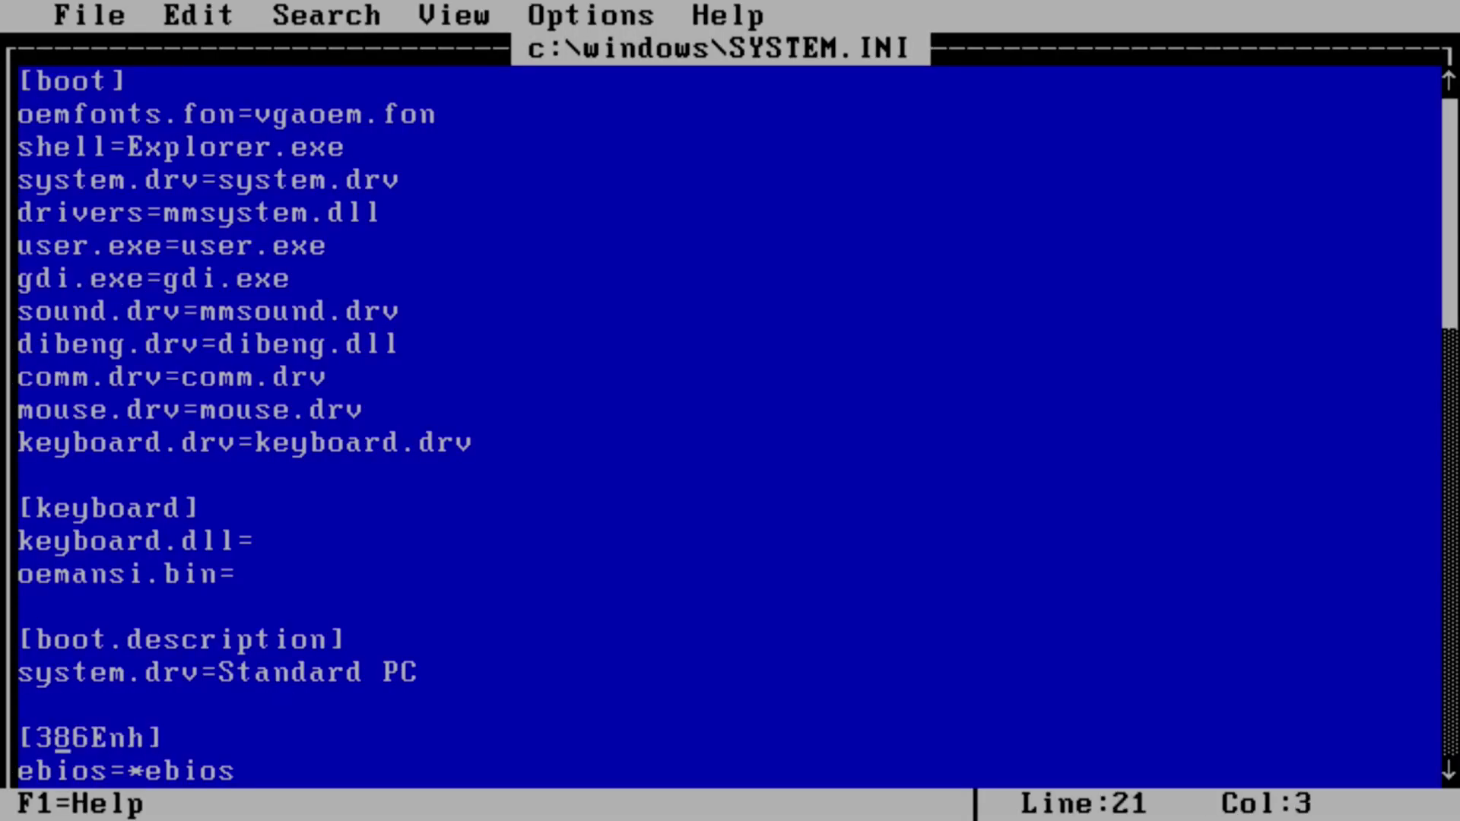
{"action": "key", "text": "Return"}
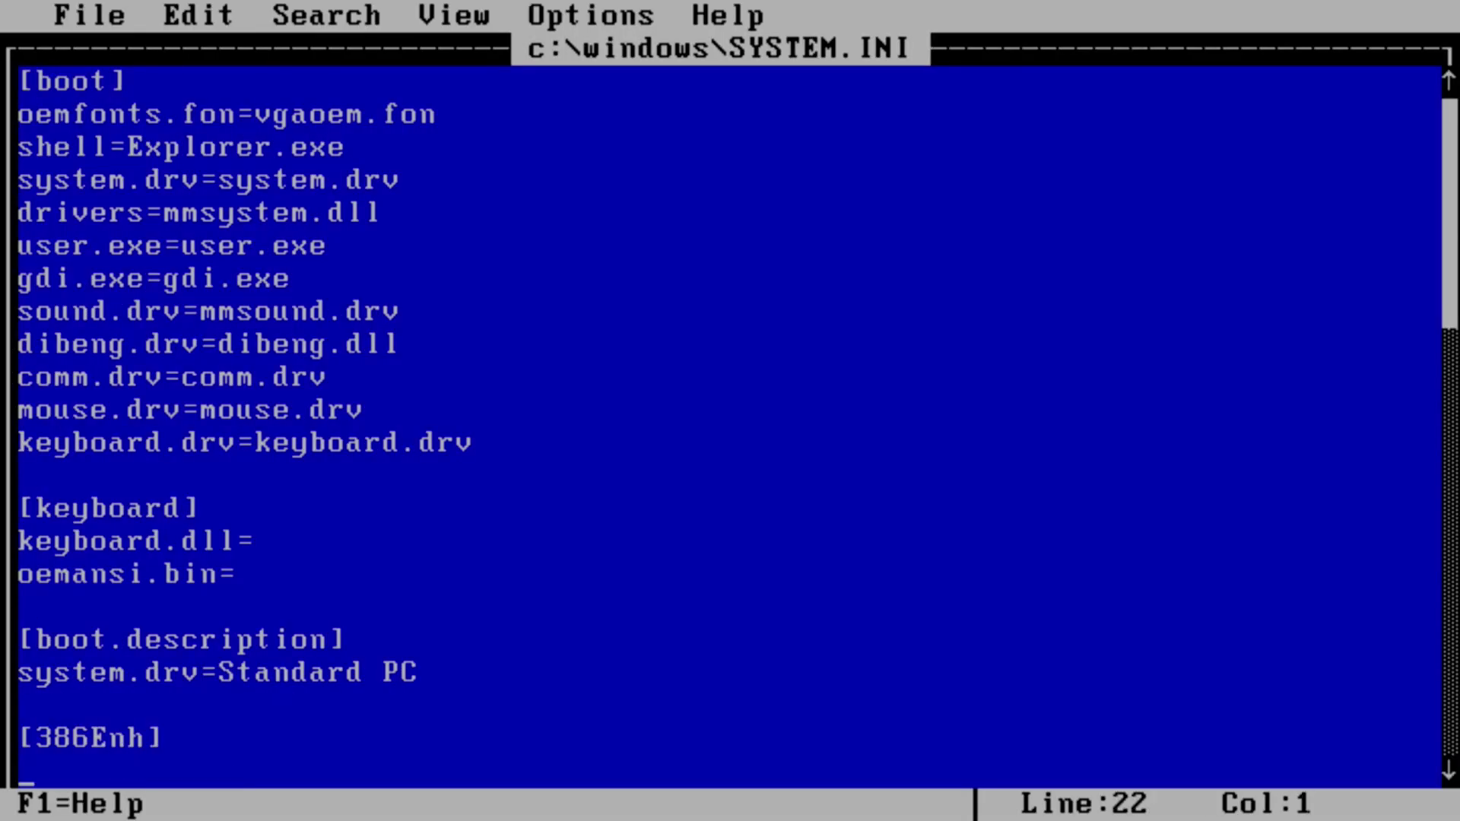
{"action": "type", "text": "MaxPhysPag"}
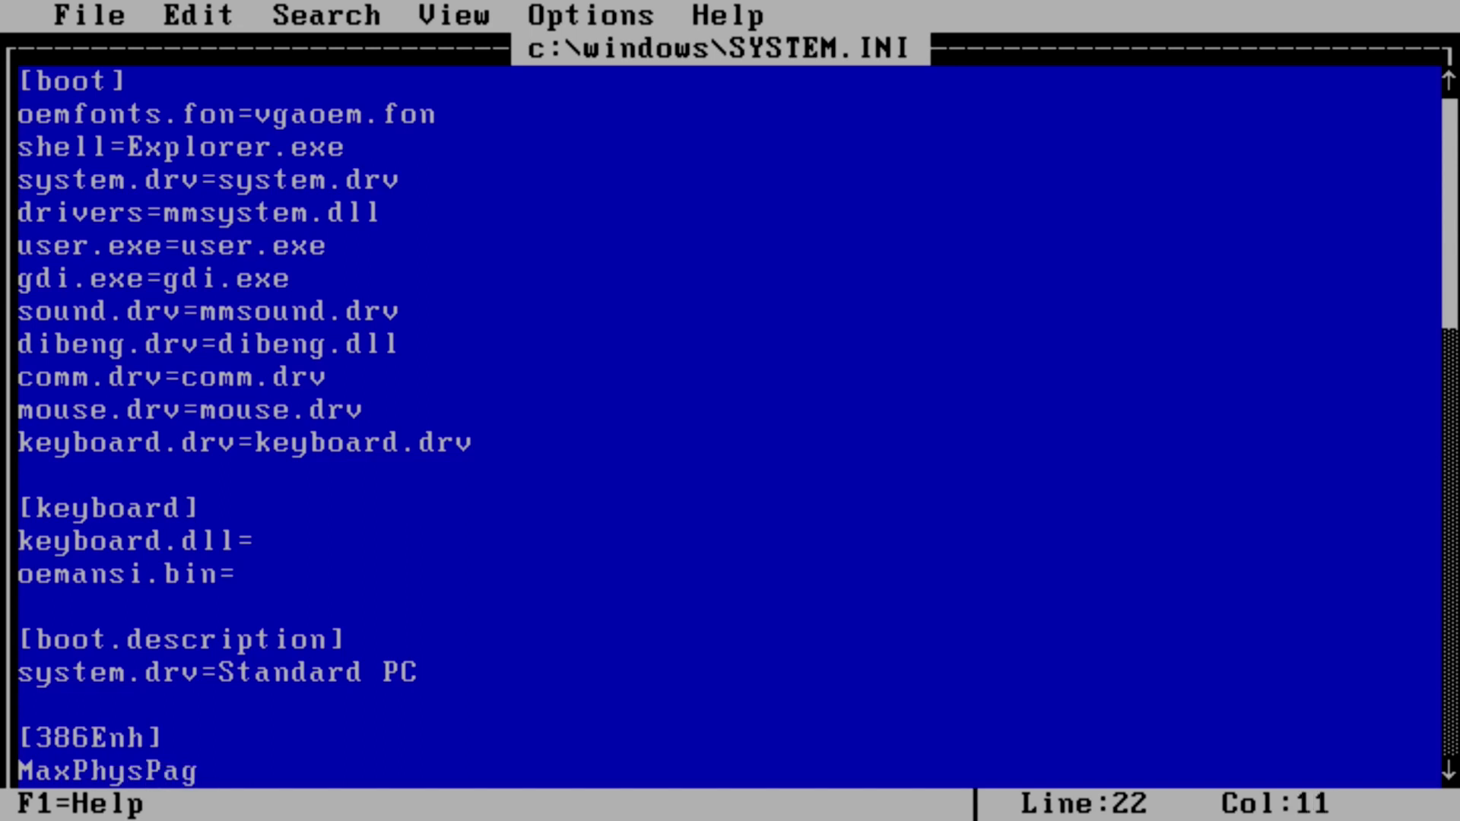
{"action": "type", "text": "e=2000"}
{"action": "key", "text": "Down"}
{"action": "key", "text": "Down"}
{"action": "key", "text": "Down"}
{"action": "key", "text": "Down"}
{"action": "key", "text": "Down"}
{"action": "key", "text": "Down"}
{"action": "key", "text": "Down"}
{"action": "key", "text": "Down"}
{"action": "key", "text": "Down"}
{"action": "key", "text": "Down"}
{"action": "key", "text": "Down"}
{"action": "key", "text": "Down"}
{"action": "key", "text": "Down"}
{"action": "key", "text": "Down"}
{"action": "key", "text": "Down"}
{"action": "key", "text": "Down"}
{"action": "key", "text": "Down"}
{"action": "key", "text": "Down"}
{"action": "key", "text": "Down"}
{"action": "key", "text": "Down"}
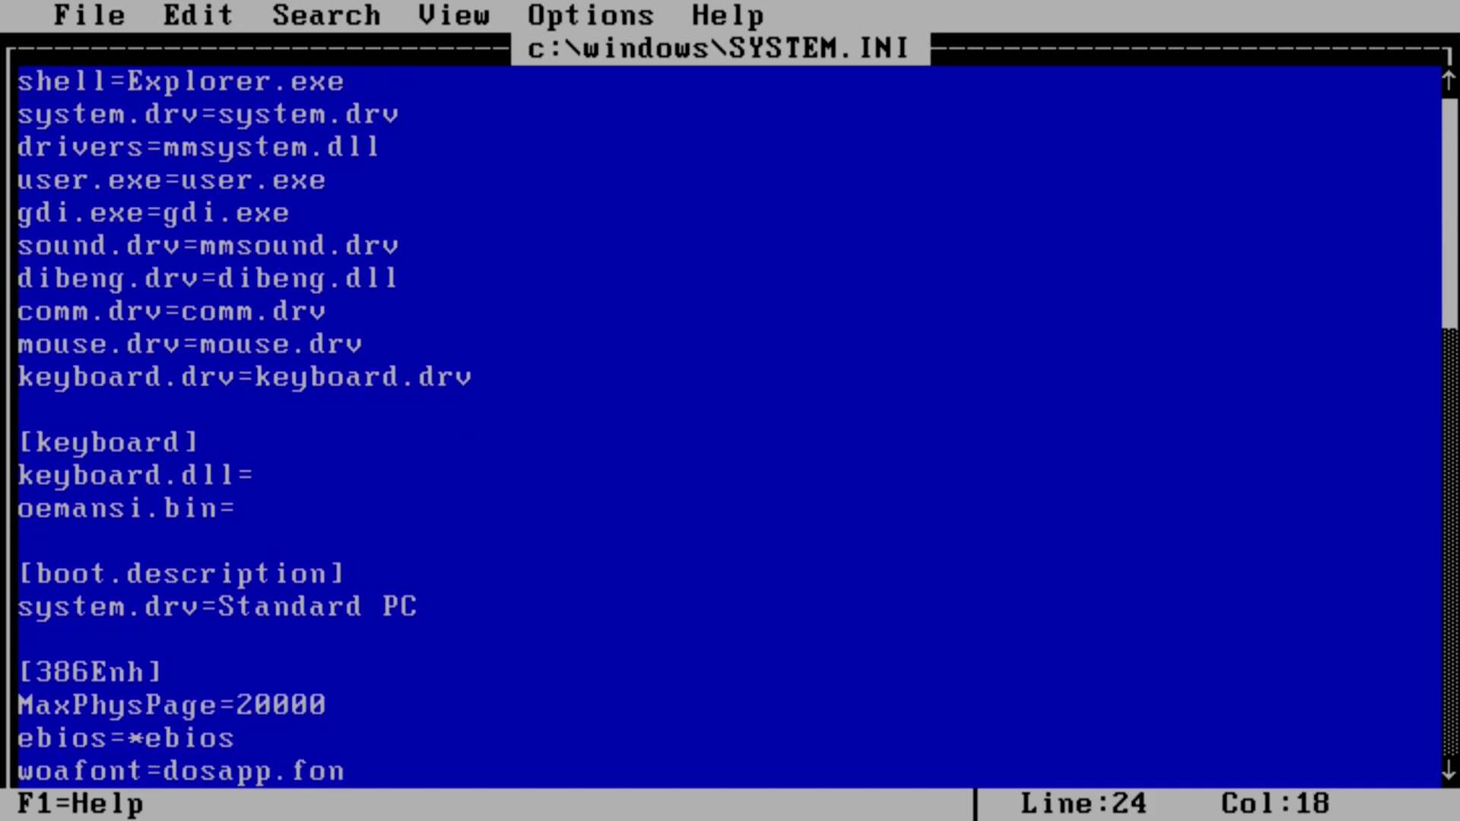
{"action": "key", "text": "Down"}
{"action": "key", "text": "Down"}
{"action": "key", "text": "Down"}
{"action": "key", "text": "Down"}
{"action": "key", "text": "Down"}
{"action": "key", "text": "Down"}
{"action": "key", "text": "Down"}
{"action": "key", "text": "Down"}
{"action": "key", "text": "Down"}
{"action": "key", "text": "Down"}
{"action": "key", "text": "Down"}
{"action": "key", "text": "Down"}
{"action": "key", "text": "Down"}
{"action": "key", "text": "Down"}
{"action": "key", "text": "Down"}
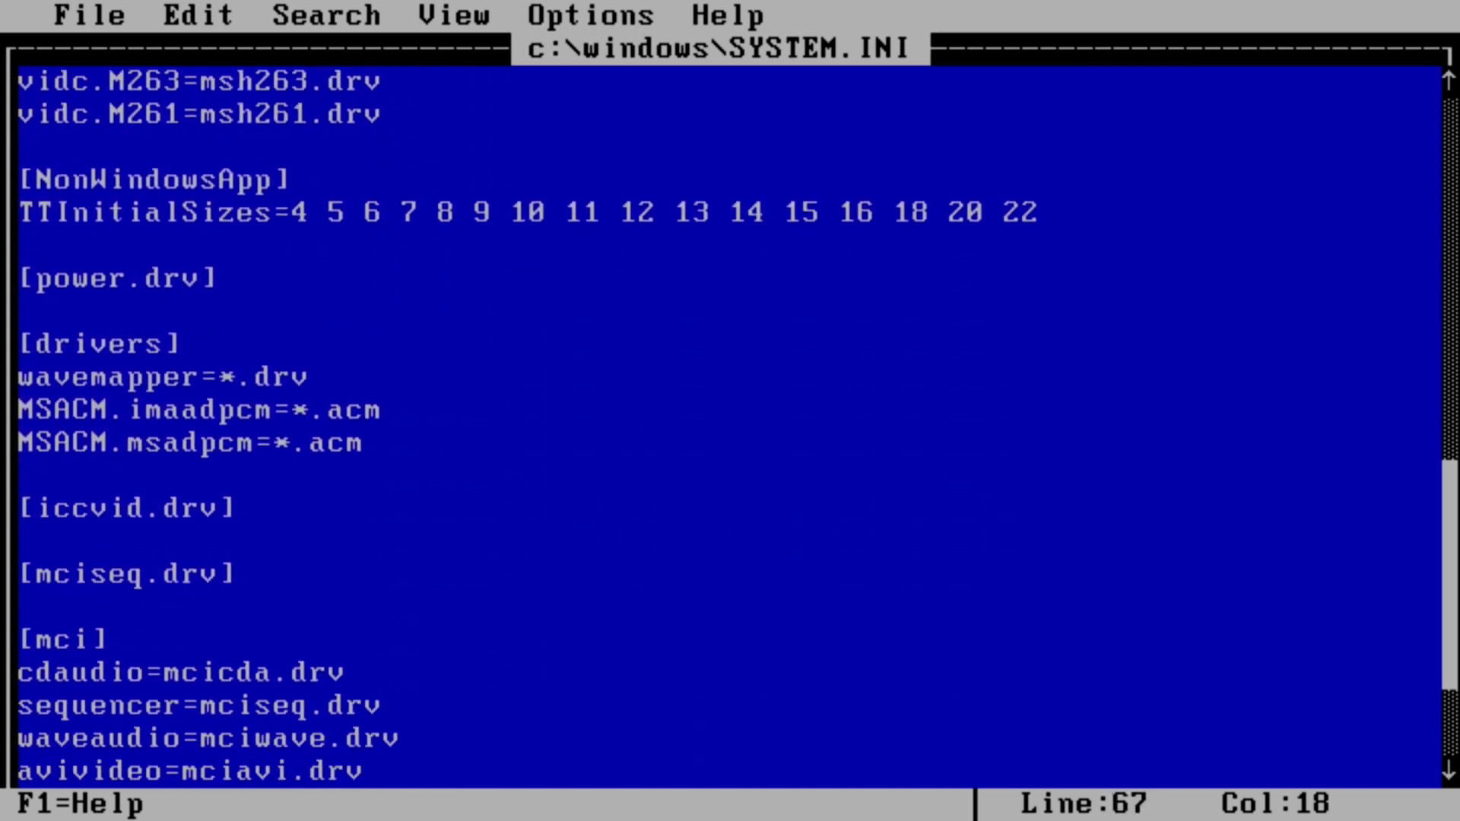
{"action": "key", "text": "Left"}
{"action": "key", "text": "Up"}
{"action": "key", "text": "Left"}
{"action": "key", "text": "Left"}
{"action": "key", "text": "Left"}
{"action": "key", "text": "Left"}
{"action": "key", "text": "Left"}
{"action": "key", "text": "Left"}
{"action": "key", "text": "Left"}
{"action": "key", "text": "Left"}
{"action": "key", "text": "Left"}
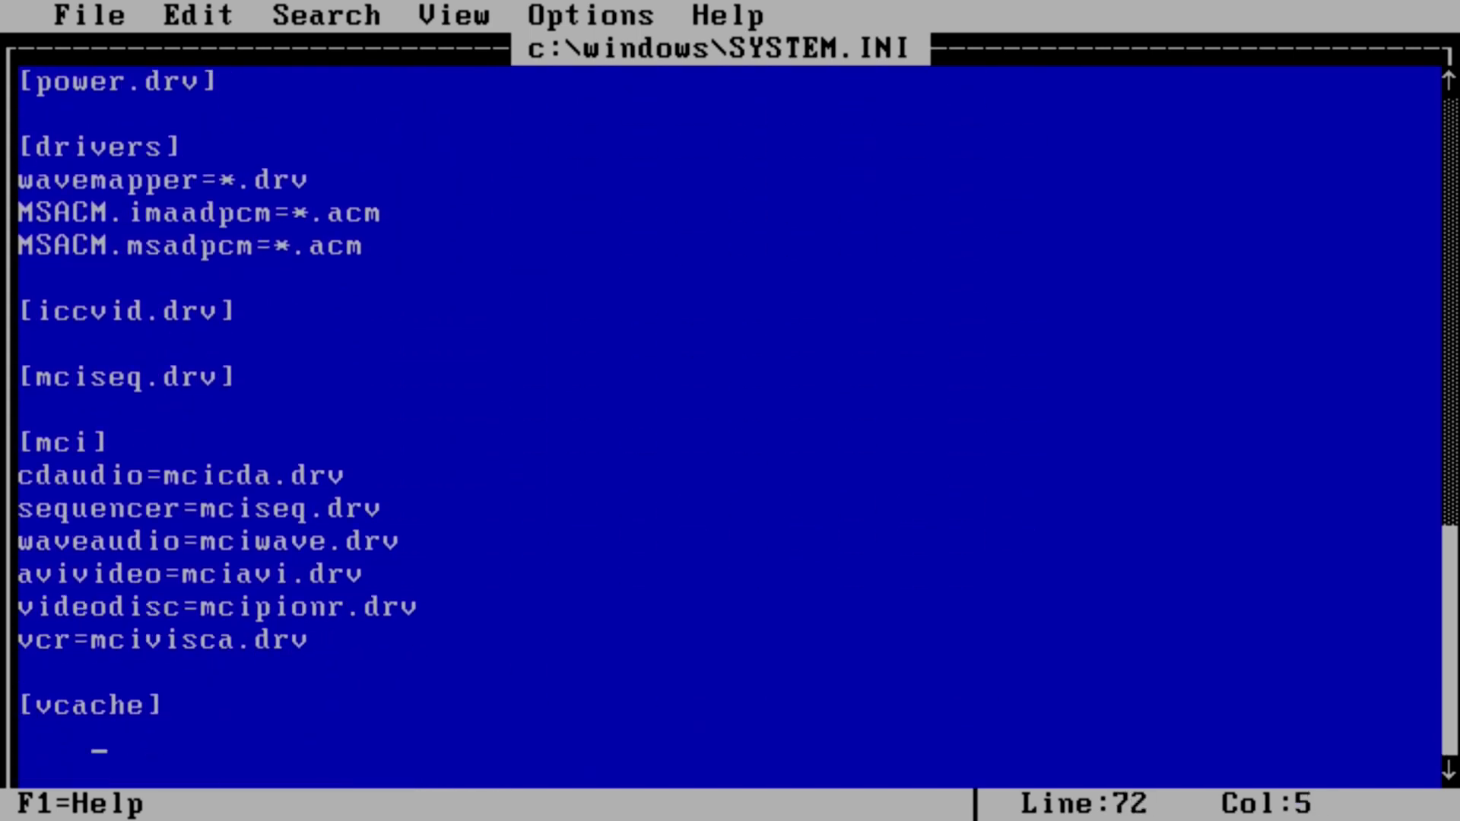
{"action": "type", "text": "MaxFileC"}
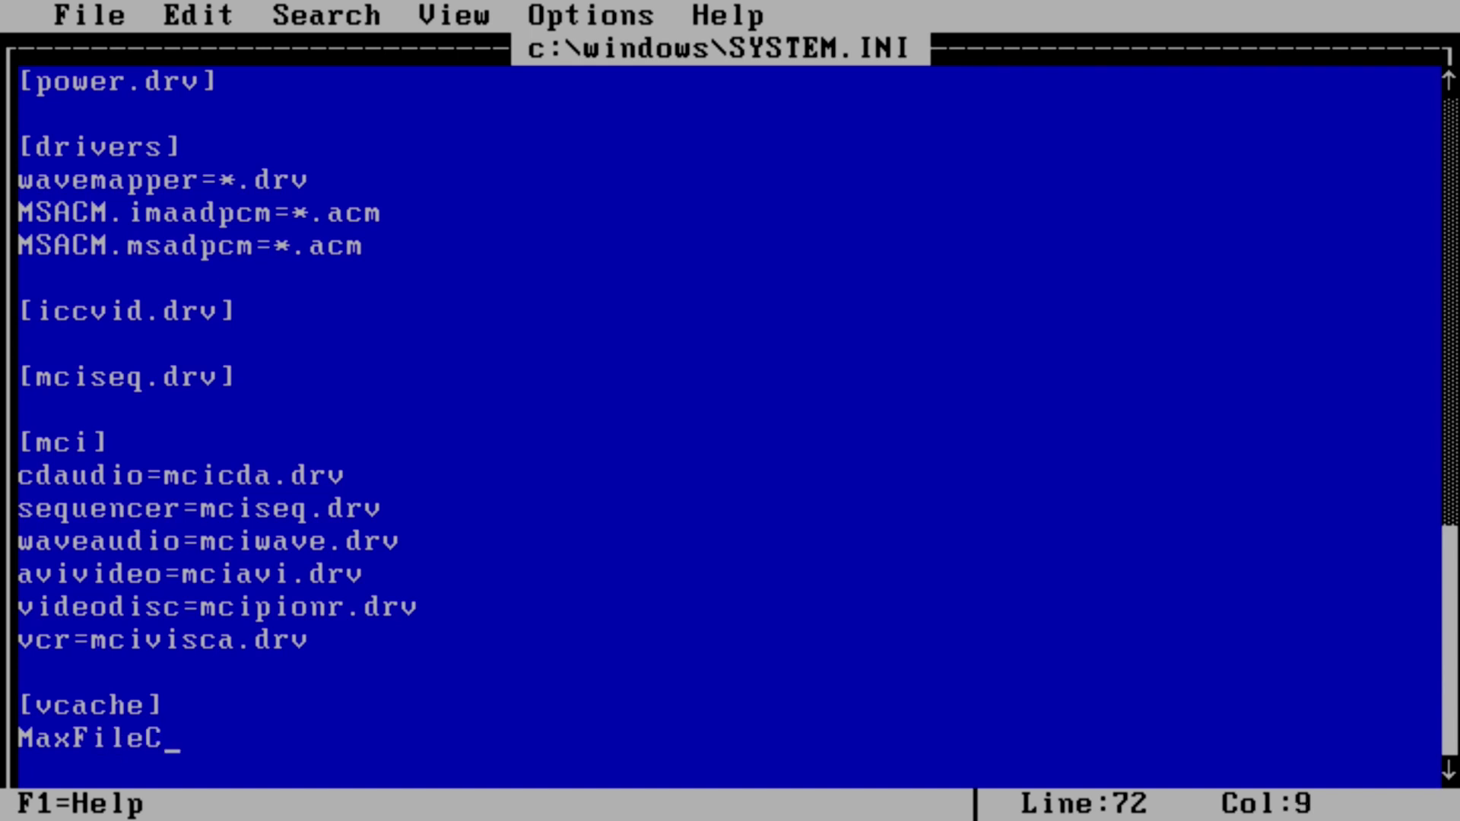
{"action": "type", "text": "acge=26"}
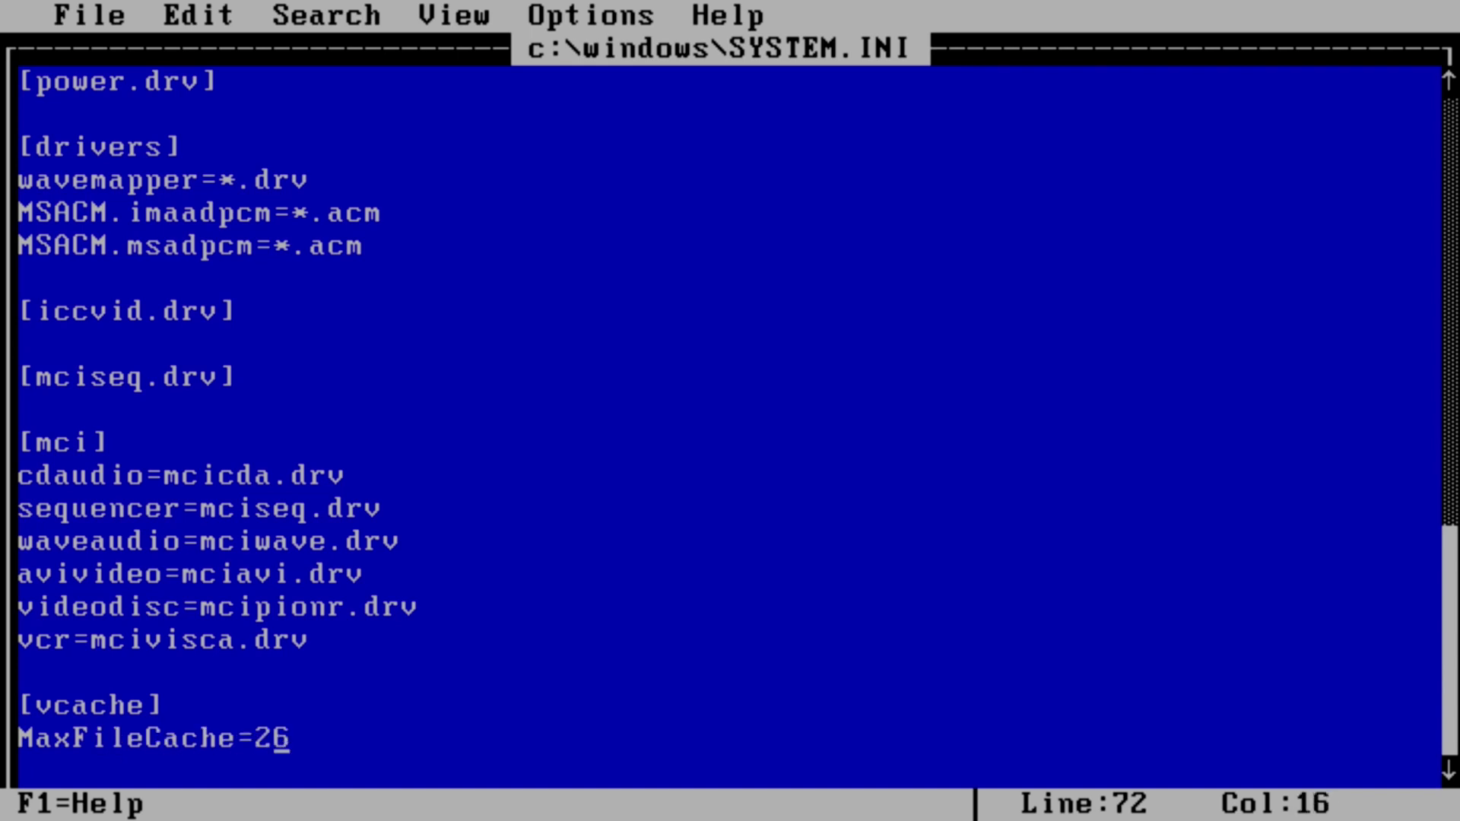
{"action": "type", "text": "2144"}
Save SYSTEM.INI on exiting the editor and start Windows with win.
{"action": "key", "text": "alt"}
{"action": "key", "text": "f"}
{"action": "key", "text": "x"}
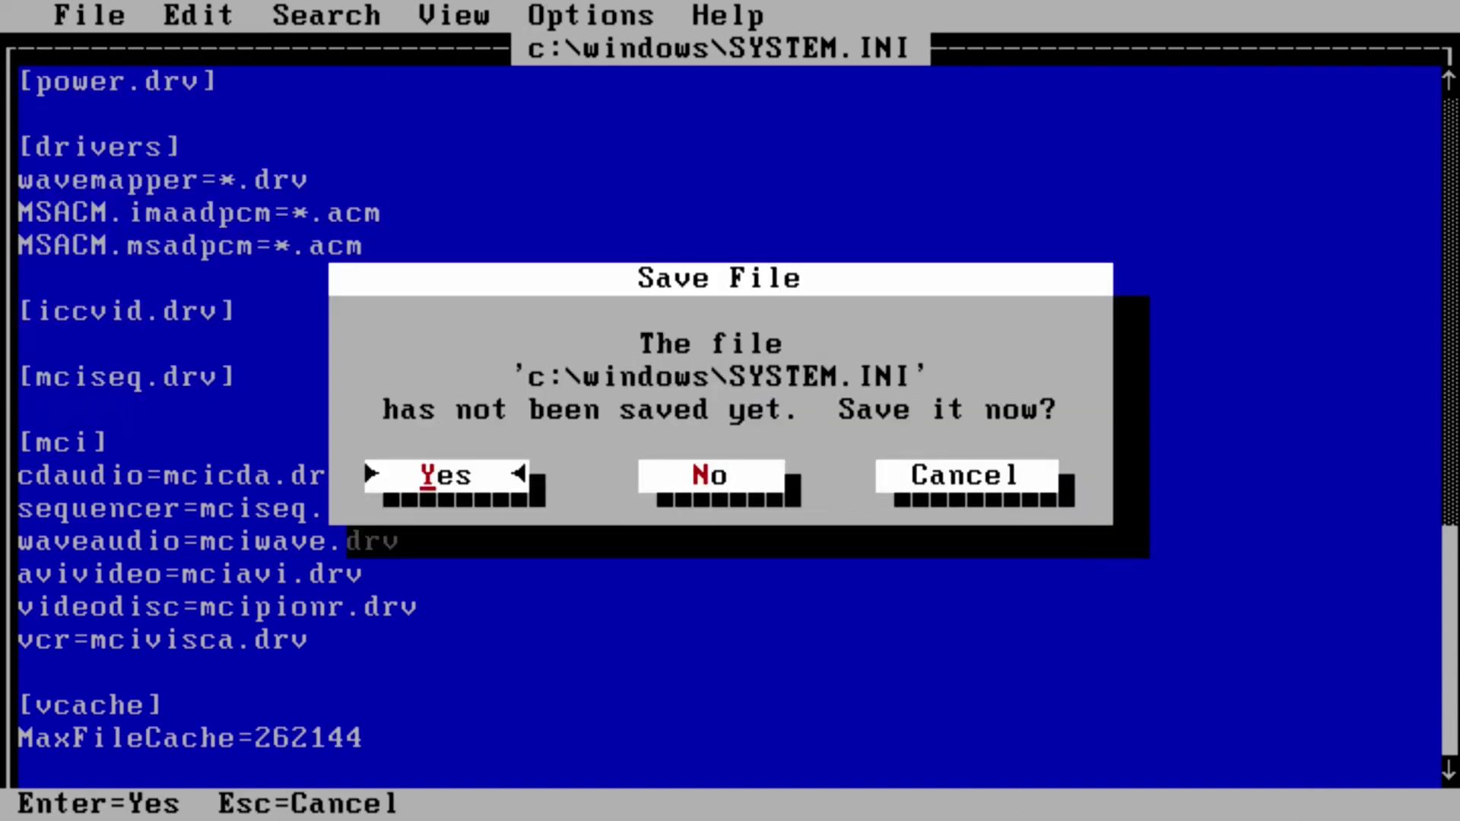
{"action": "key", "text": "Return"}
{"action": "type", "text": "win"}
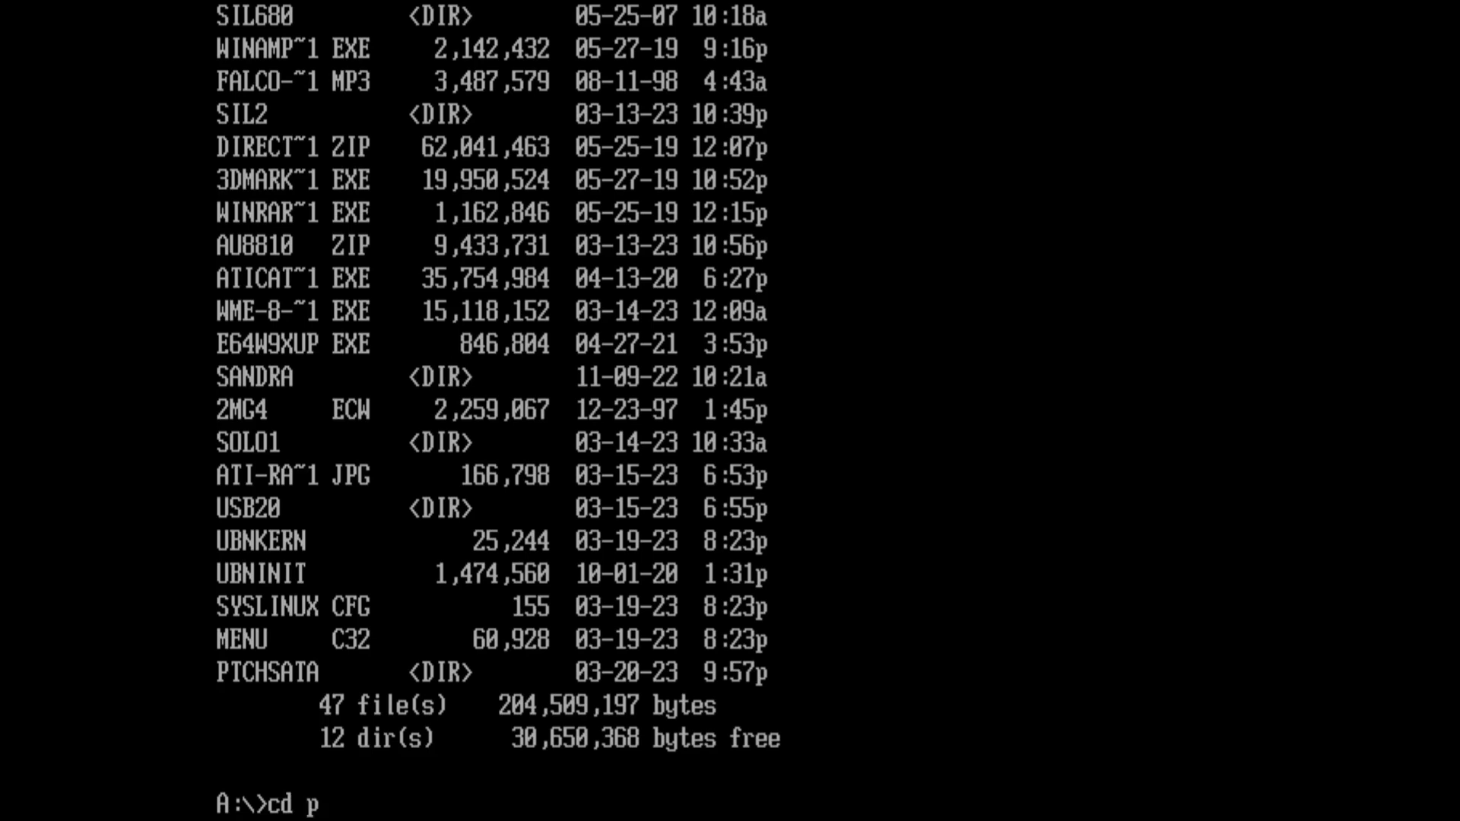
Enter the A:\PTCHSATA folder and list its files.
{"action": "type", "text": "tchsata"}
{"action": "key", "text": "Return"}
{"action": "type", "text": "d"}
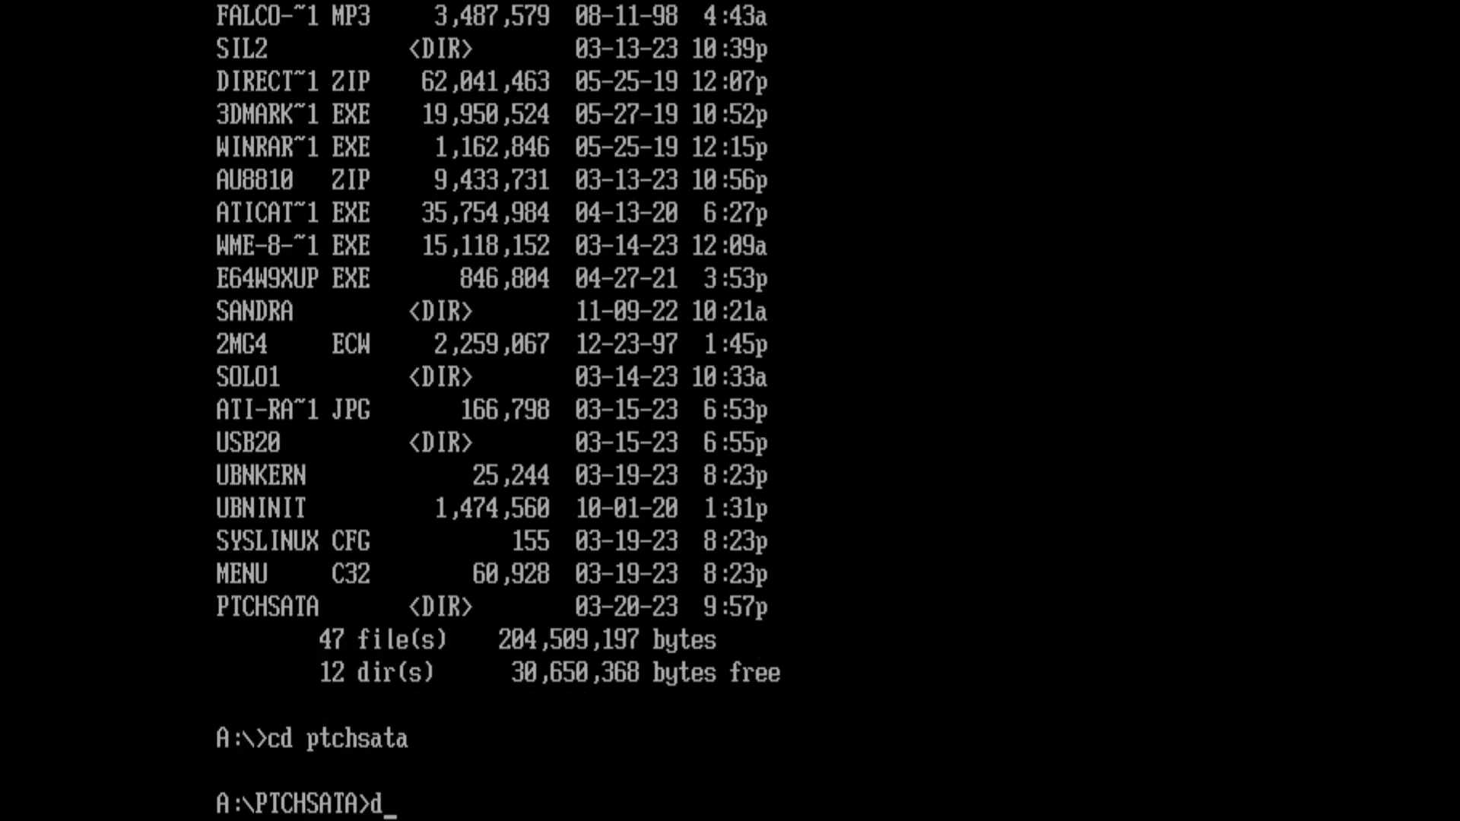
{"action": "type", "text": "ir"}
{"action": "key", "text": "Return"}
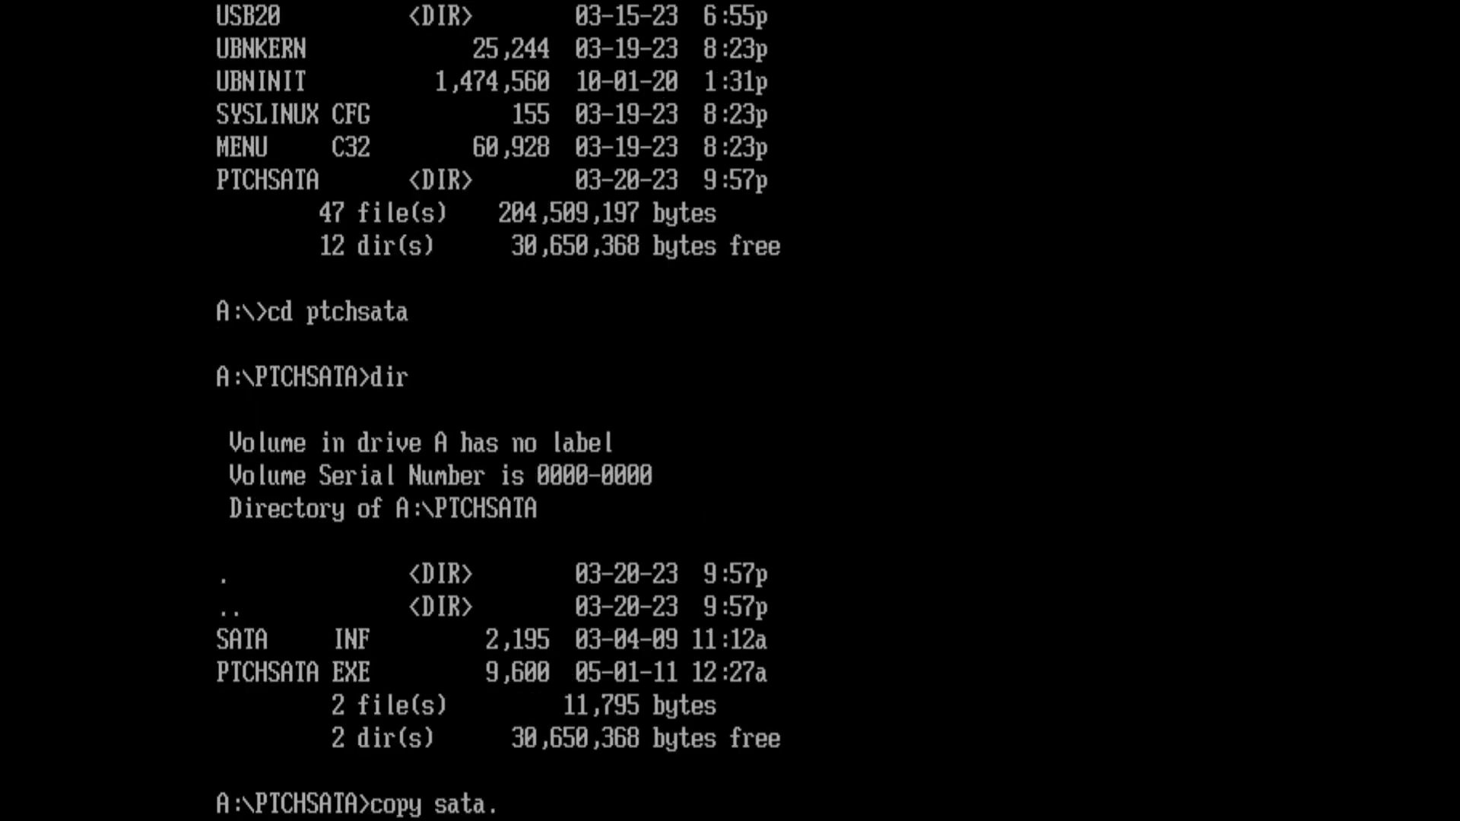
Copy SATA.INF into C:\WINDOWS\INF and run the ptchsata patch.
{"action": "type", "text": "copy sata.inf c:\\windows\\inf"}
{"action": "key", "text": "Return"}
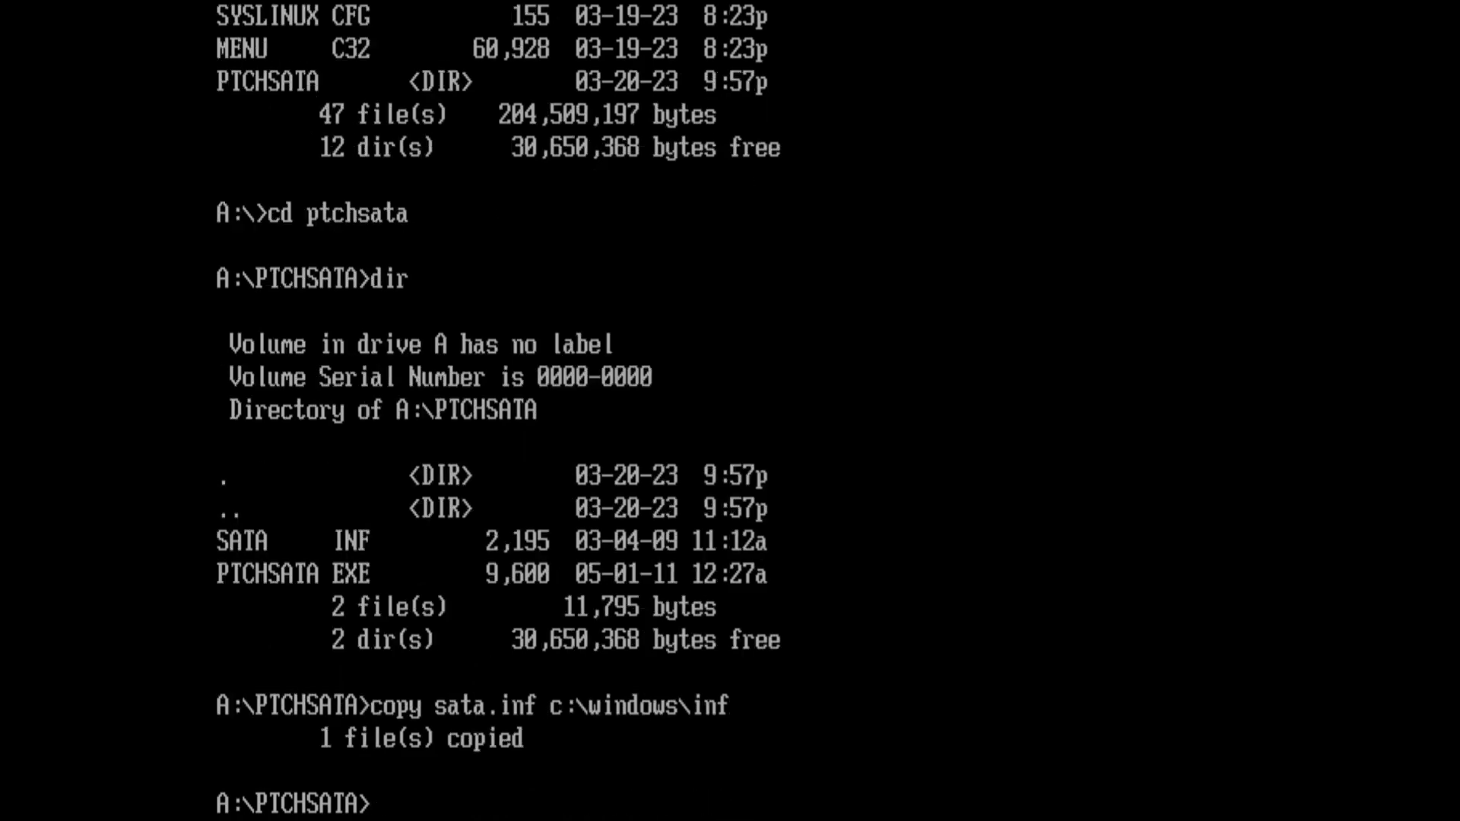
{"action": "type", "text": "ptchsata"}
{"action": "key", "text": "Return"}
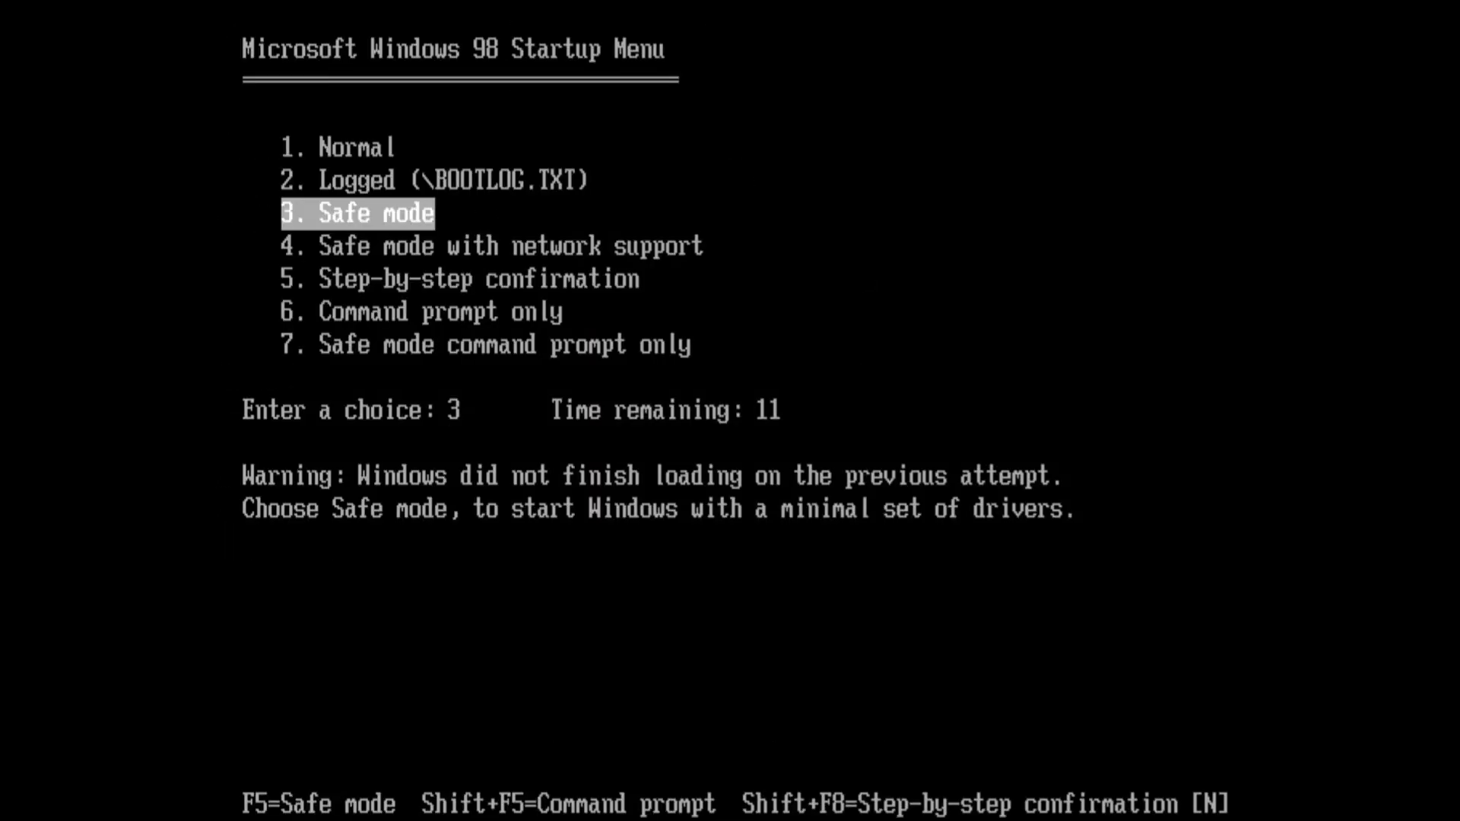
Select 1. Normal instead of Safe mode and boot Windows.
{"action": "key", "text": "Up"}
{"action": "key", "text": "Up"}
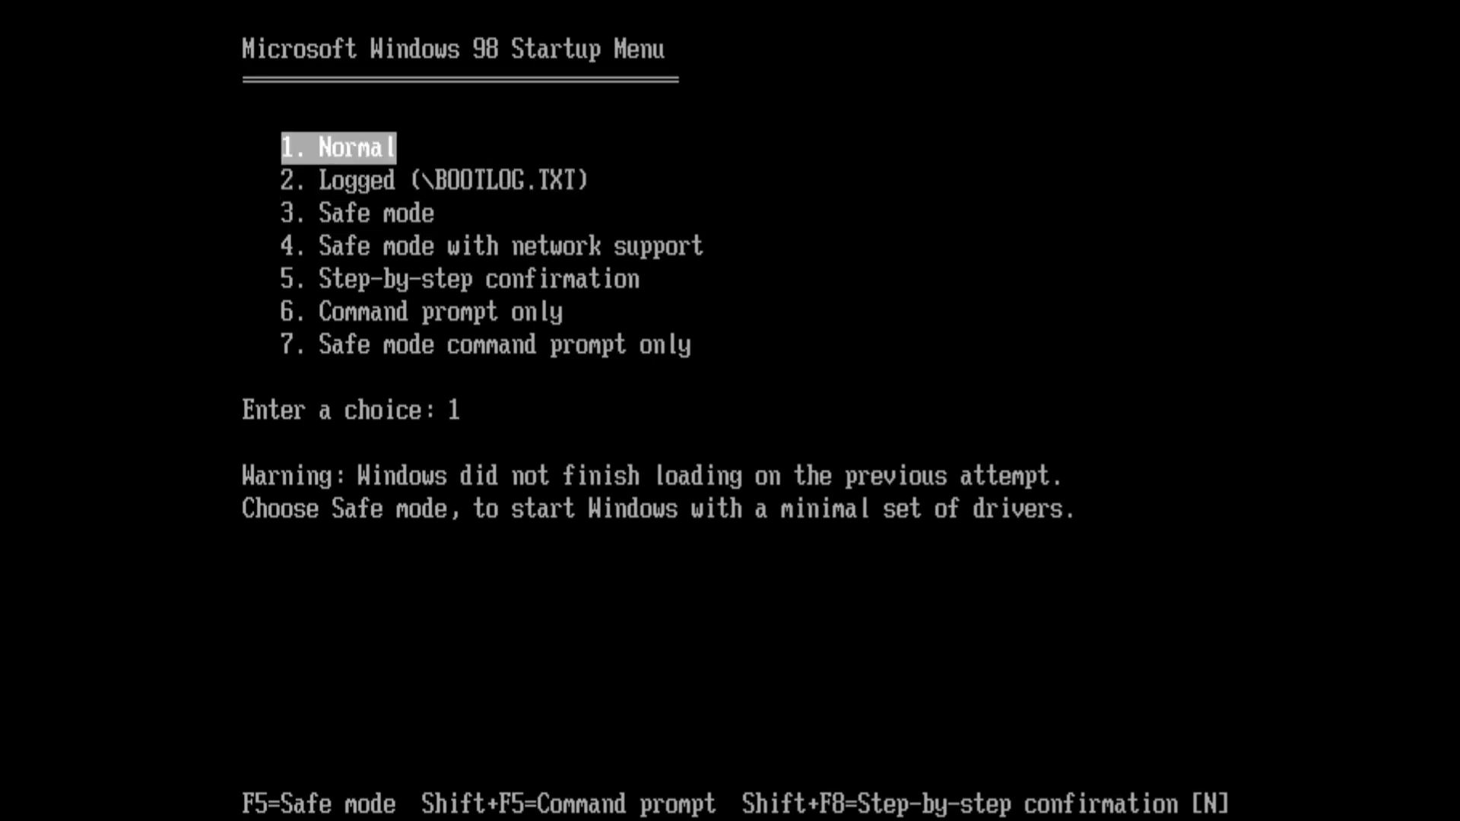
{"action": "key", "text": "Return"}
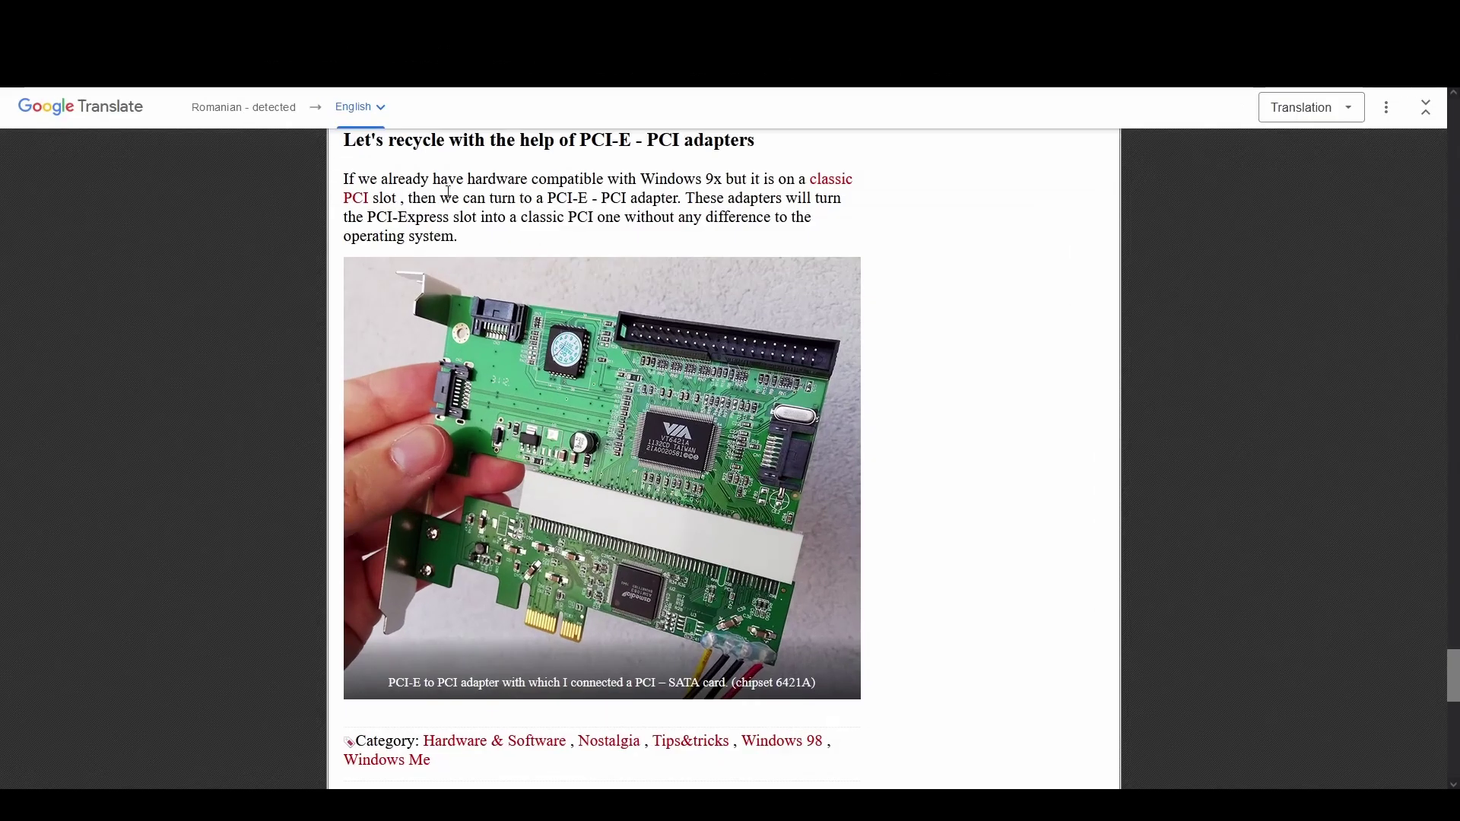
{"action": "scroll", "coordinate": [448, 192], "scroll_direction": "up", "scroll_amount": 1}
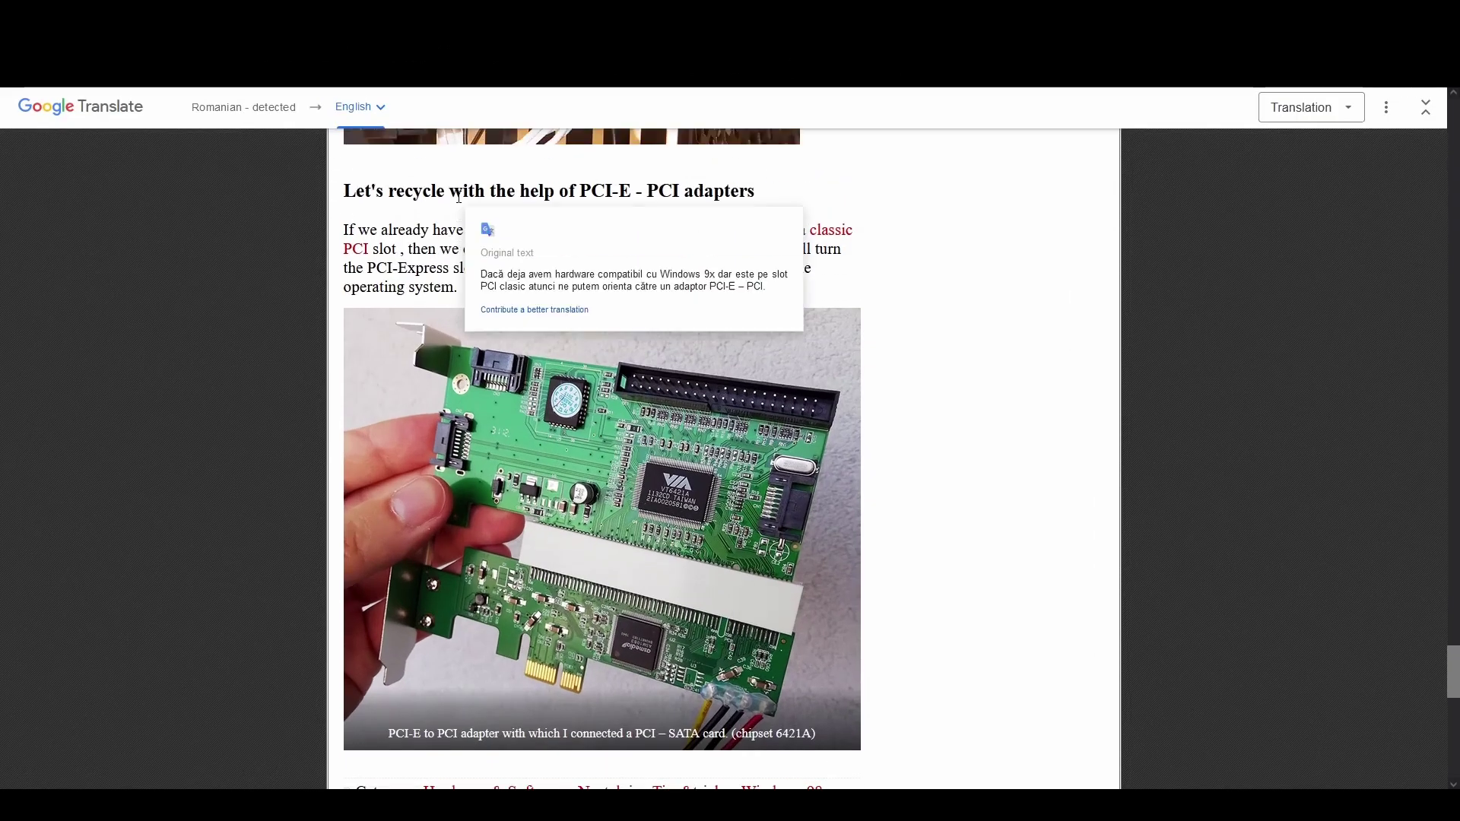
{"action": "scroll", "coordinate": [813, 251], "scroll_direction": "down", "scroll_amount": 1}
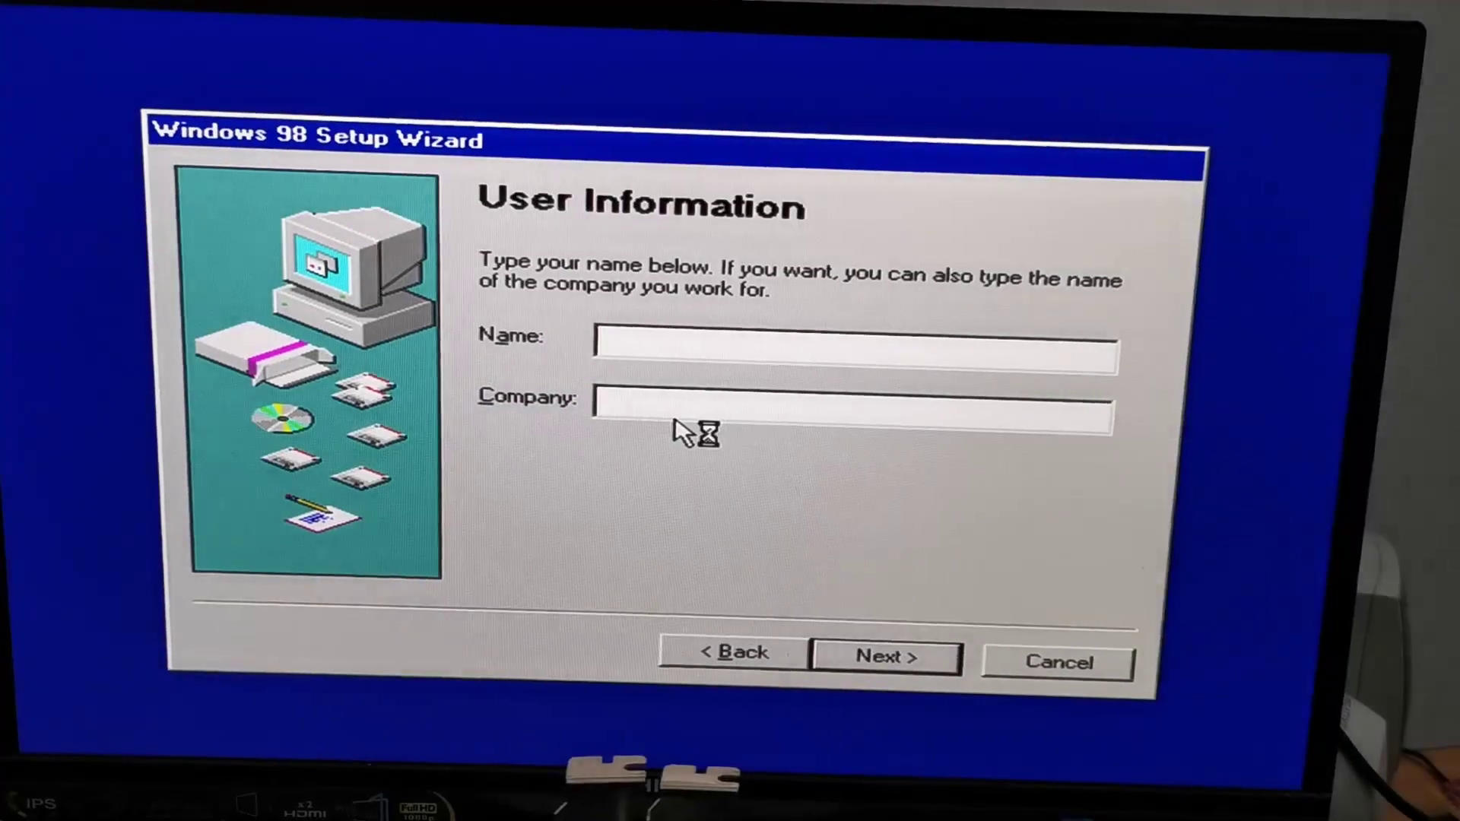
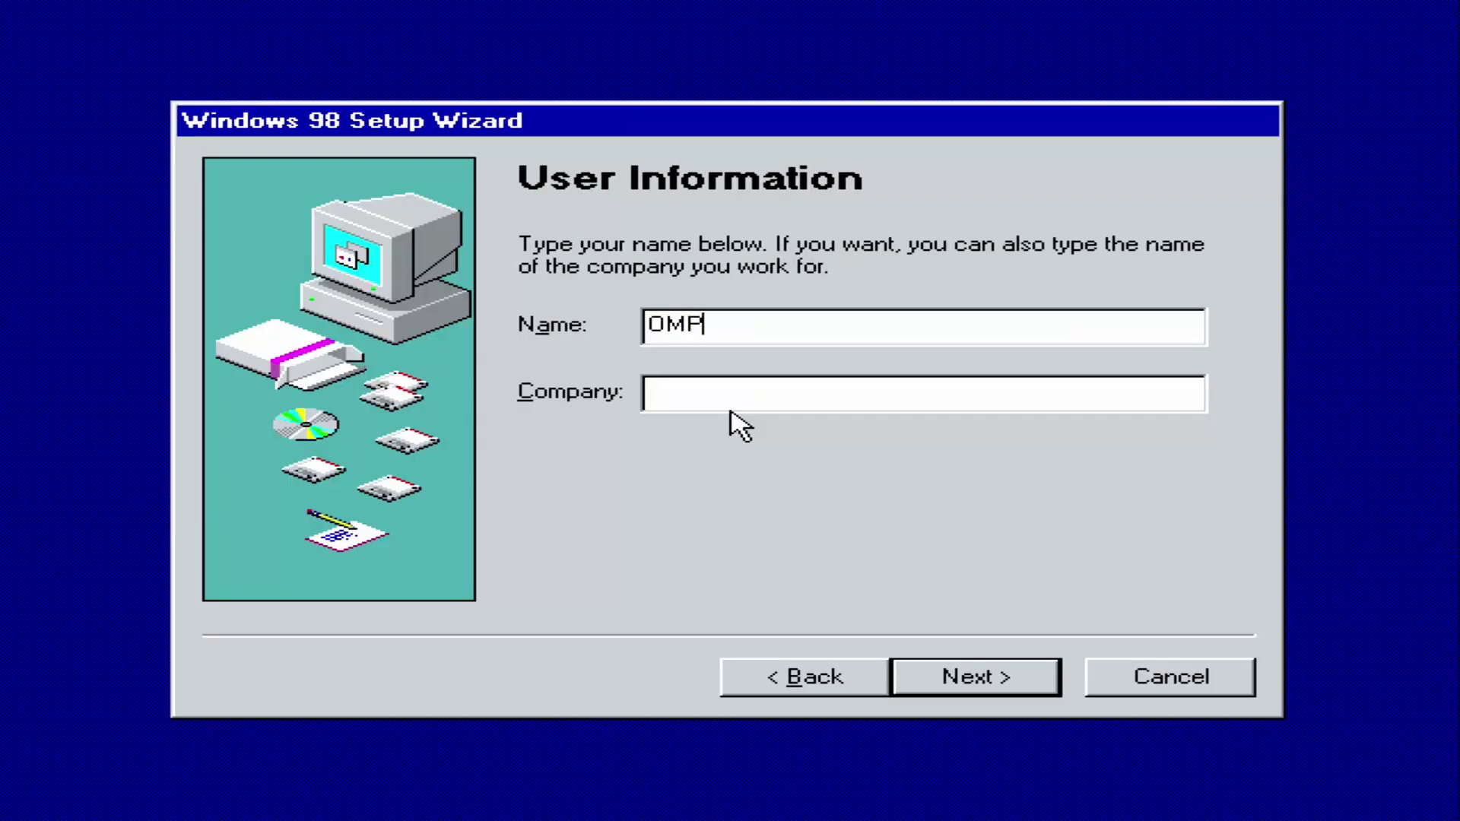
Enter the user's name and company on User Information, then type the product key.
{"action": "key", "text": "Tab"}
{"action": "key", "text": "Return"}
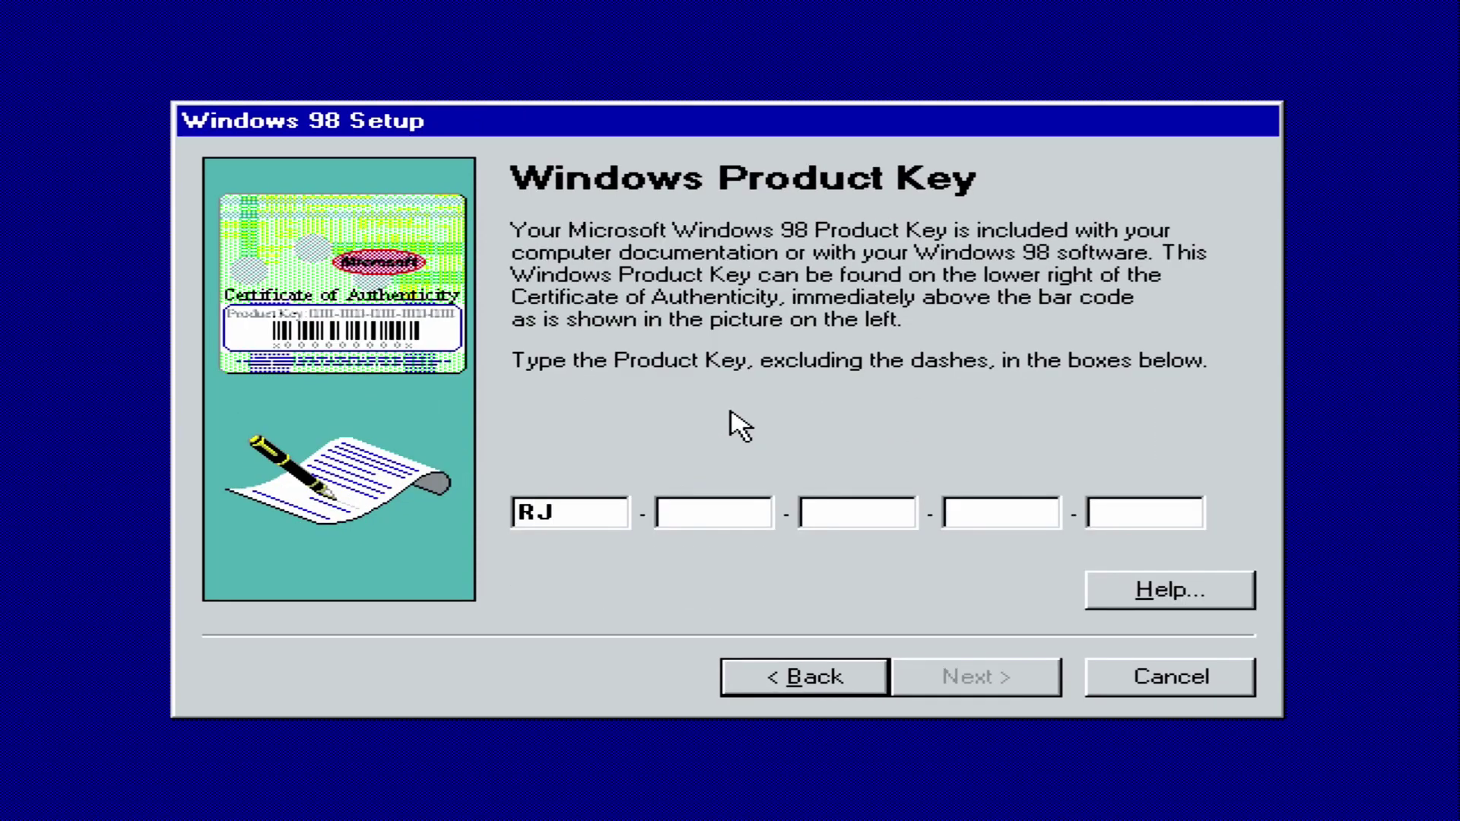
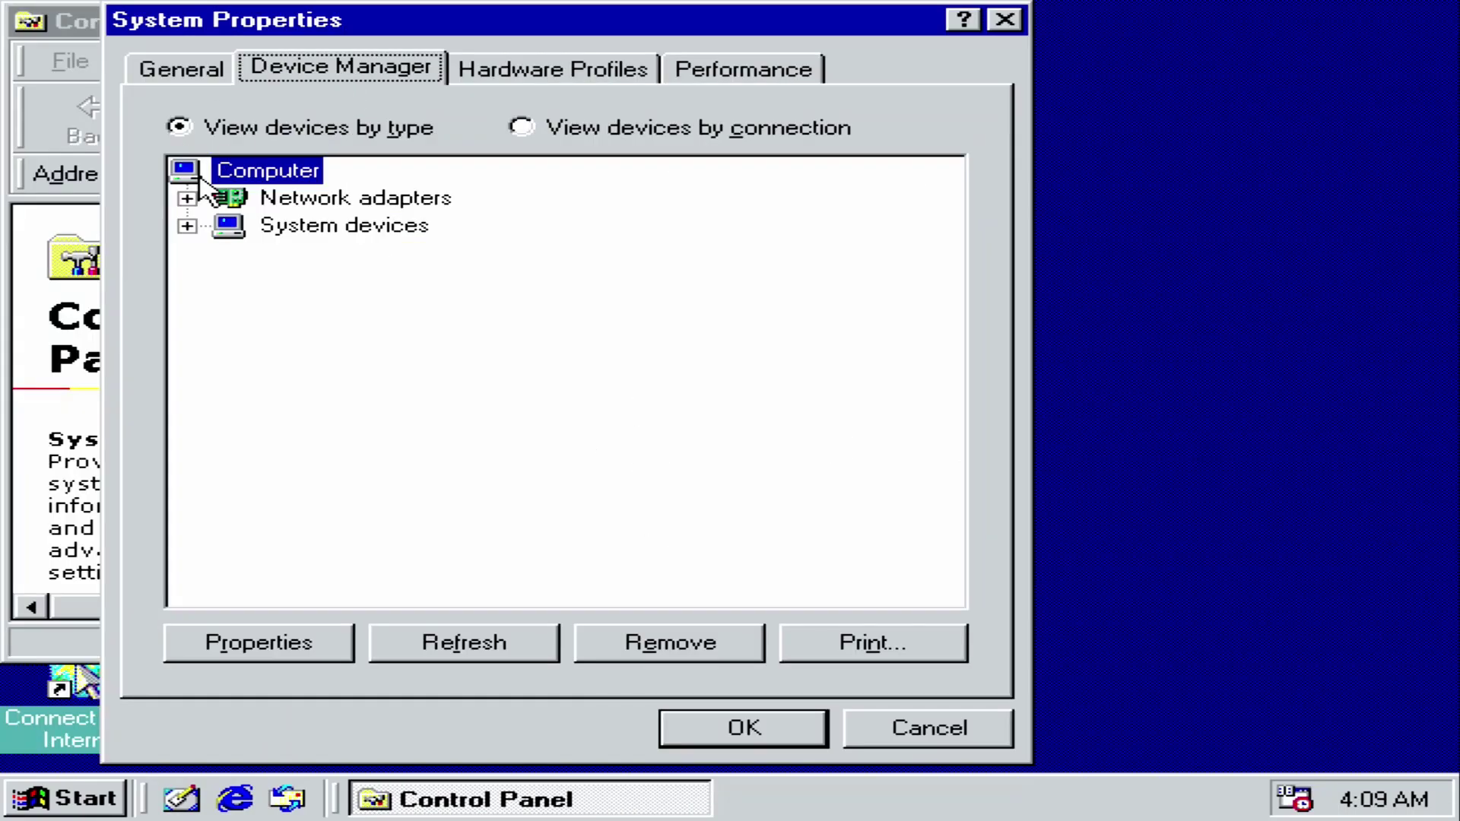
Expand the Network adapters and System devices categories in Device Manager.
{"action": "left_click", "coordinate": [187, 198]}
{"action": "left_click", "coordinate": [186, 253]}
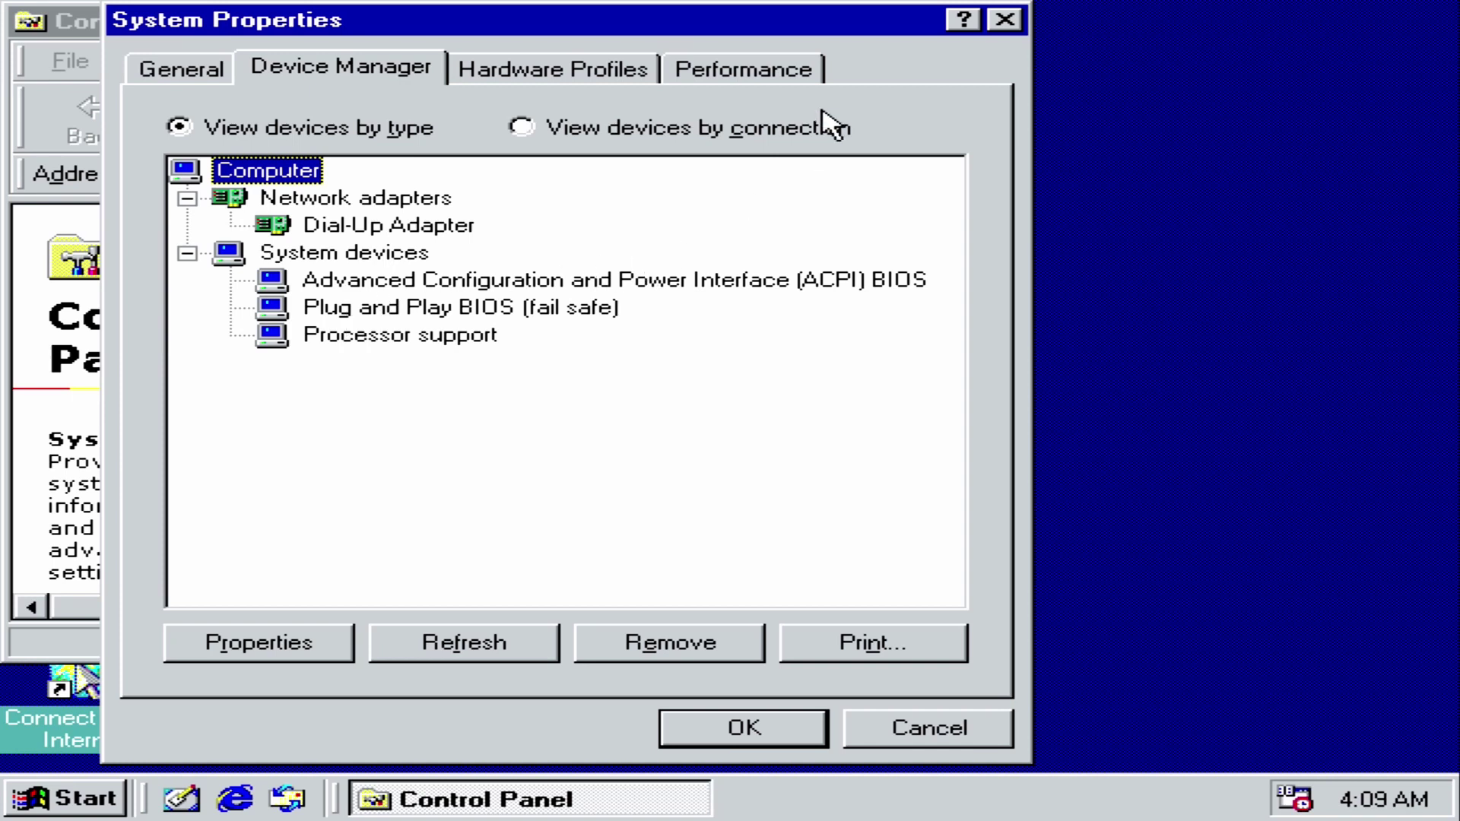
Close System Properties and start the Add New Hardware wizard past its opening pages.
{"action": "left_click", "coordinate": [1006, 19]}
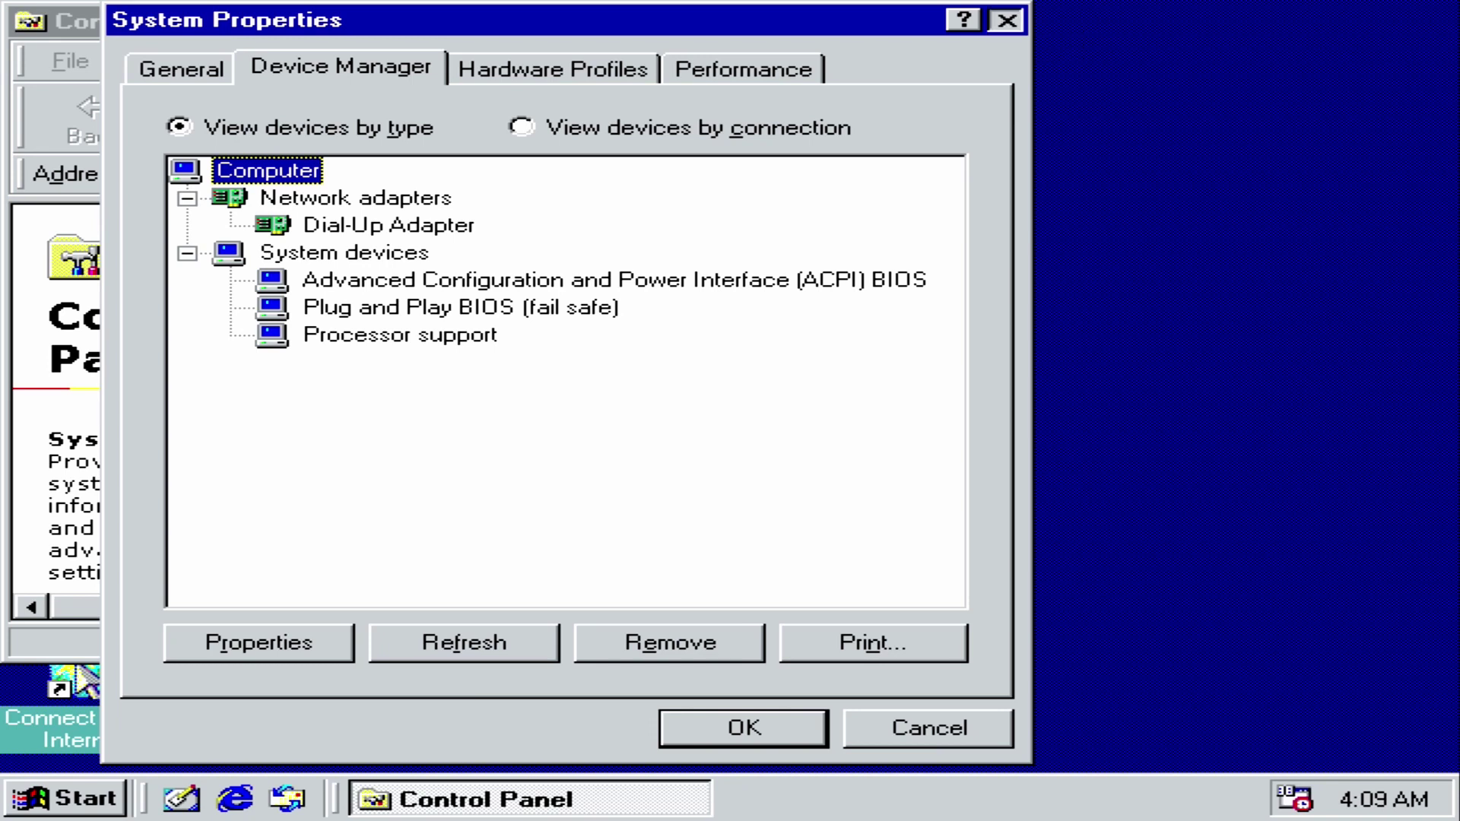
{"action": "left_click", "coordinate": [1006, 21]}
{"action": "left_click_drag", "start_coordinate": [922, 495], "coordinate": [923, 521]}
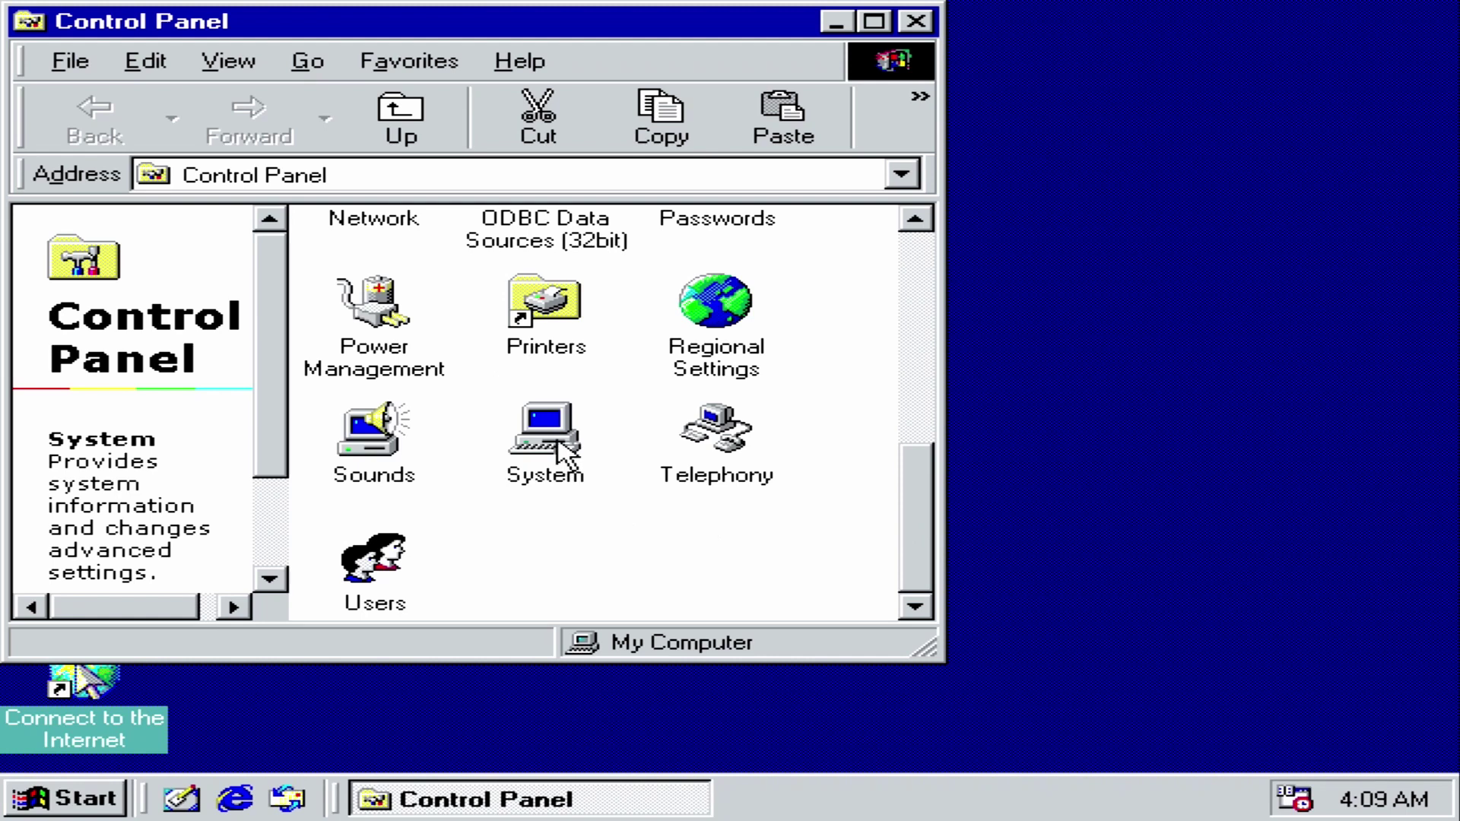
{"action": "scroll", "coordinate": [482, 294], "scroll_direction": "up", "scroll_amount": 5}
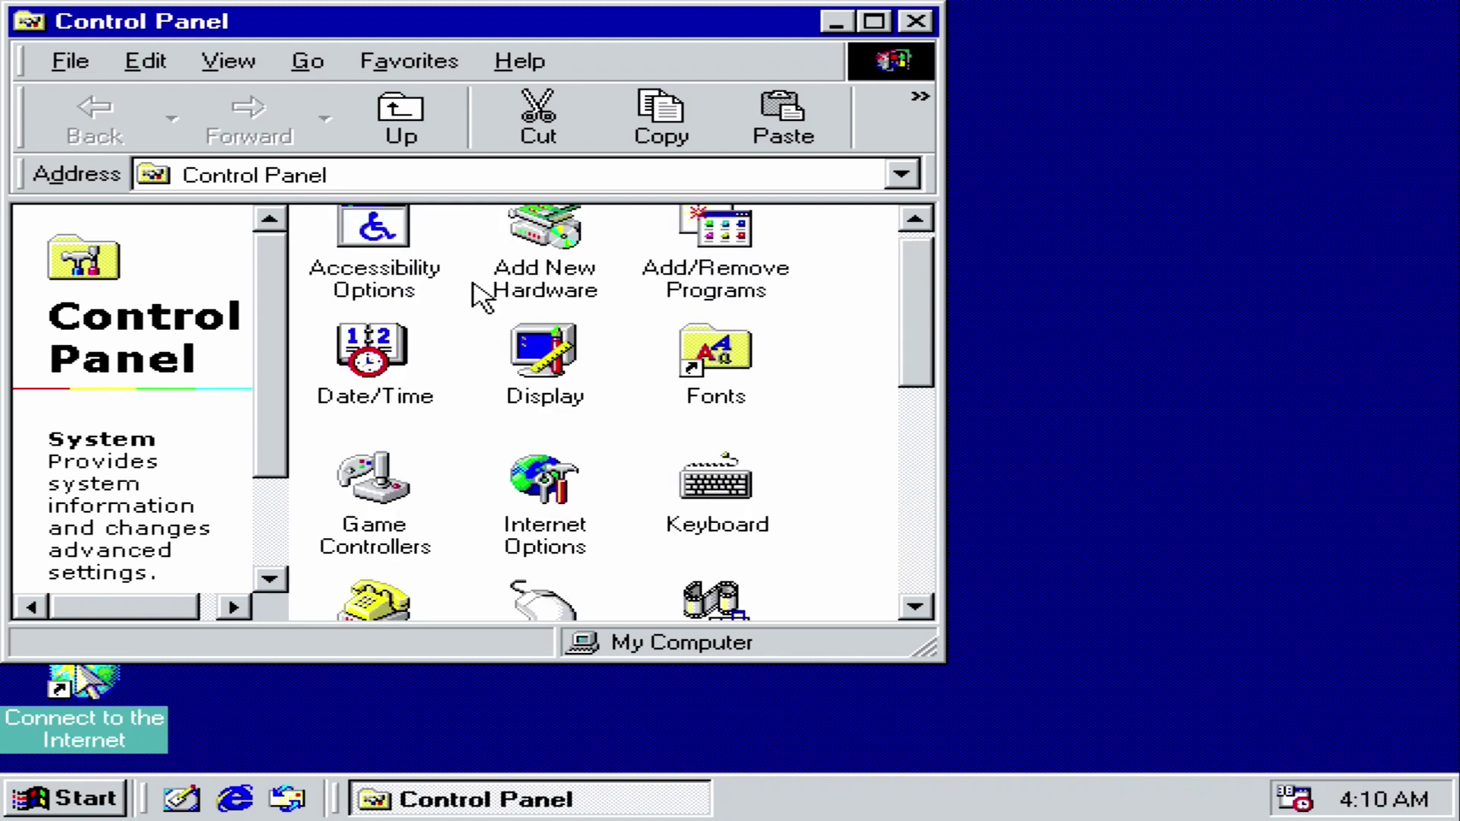
{"action": "double_click", "coordinate": [574, 267]}
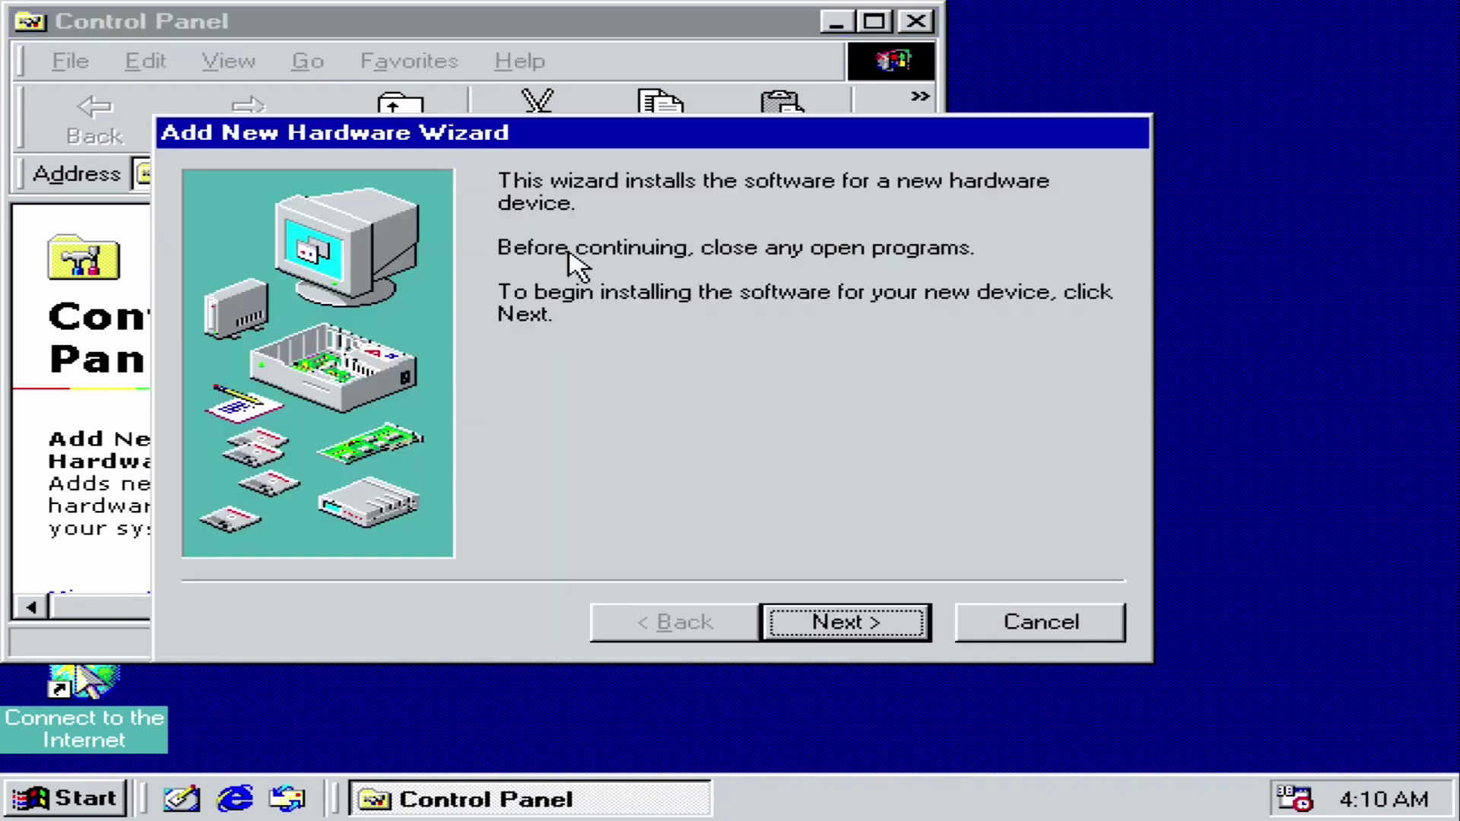
{"action": "left_click", "coordinate": [834, 629]}
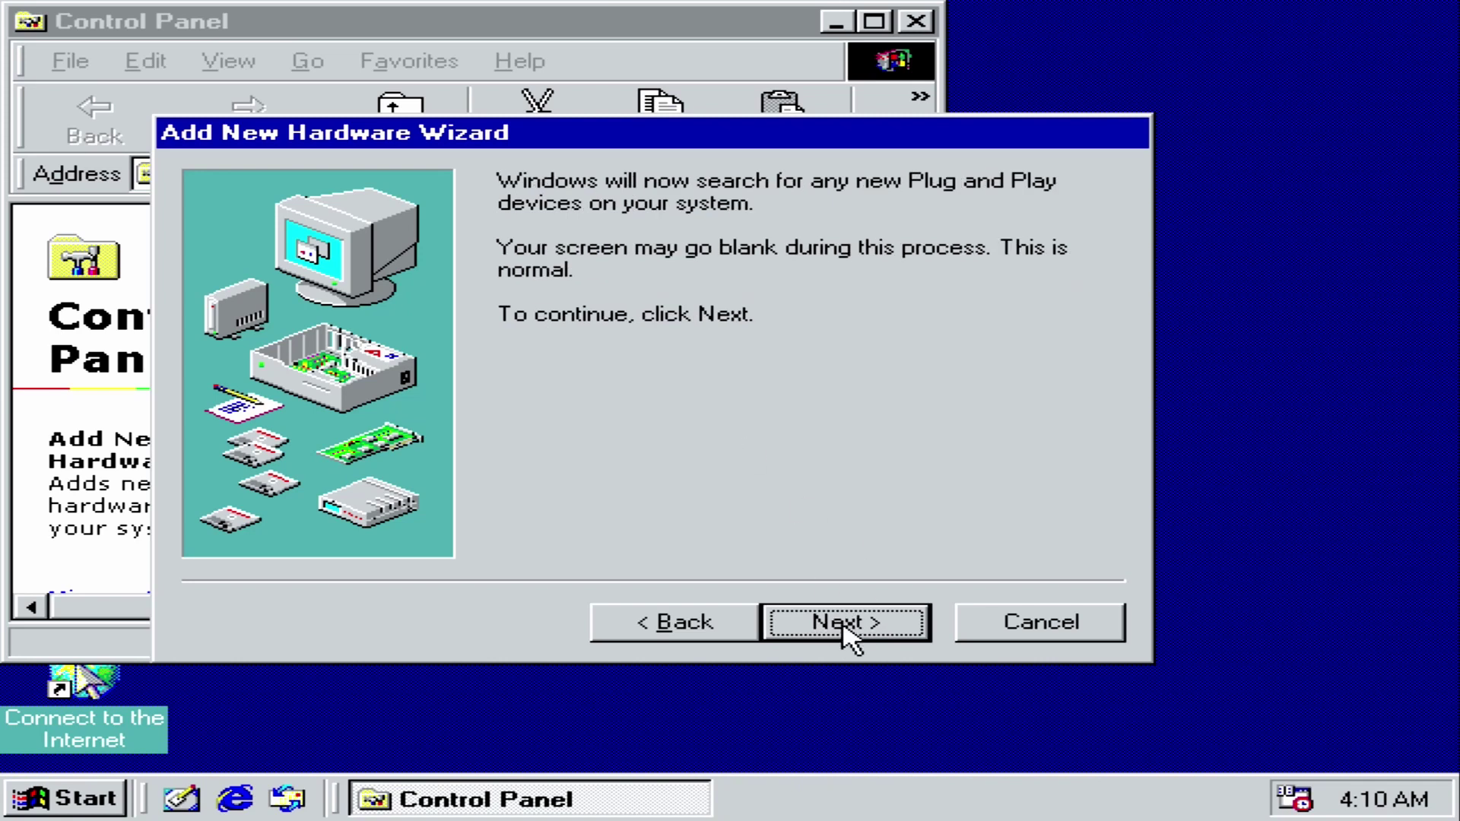
{"action": "left_click", "coordinate": [860, 628]}
Pick the hardware from a list, choosing PCI bus under System devices, and proceed to installation.
{"action": "left_click", "coordinate": [677, 499]}
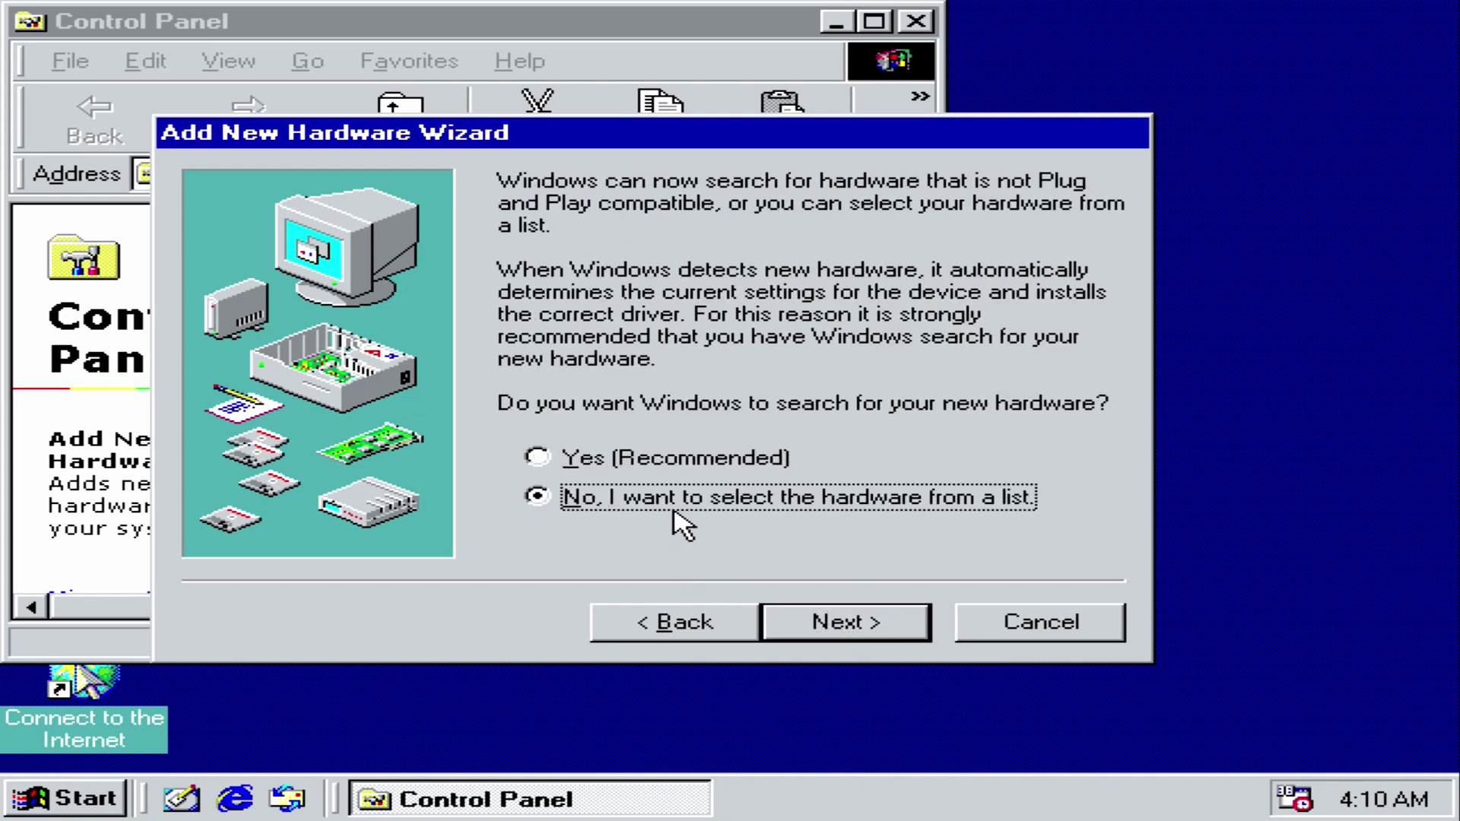
{"action": "left_click", "coordinate": [876, 623]}
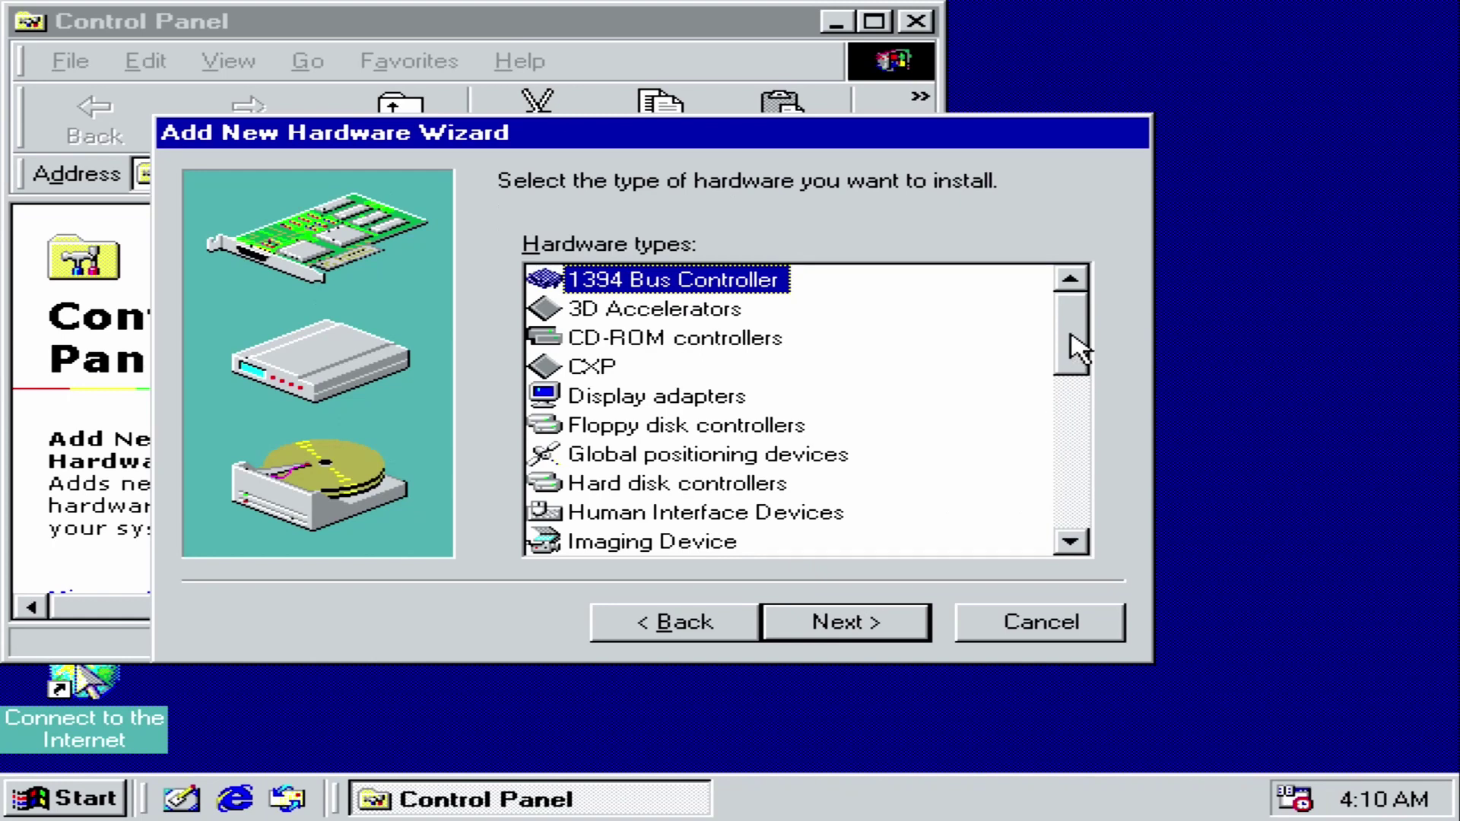
{"action": "left_click_drag", "start_coordinate": [1075, 345], "coordinate": [1072, 538]}
{"action": "left_click", "coordinate": [736, 524]}
{"action": "double_click", "coordinate": [718, 524]}
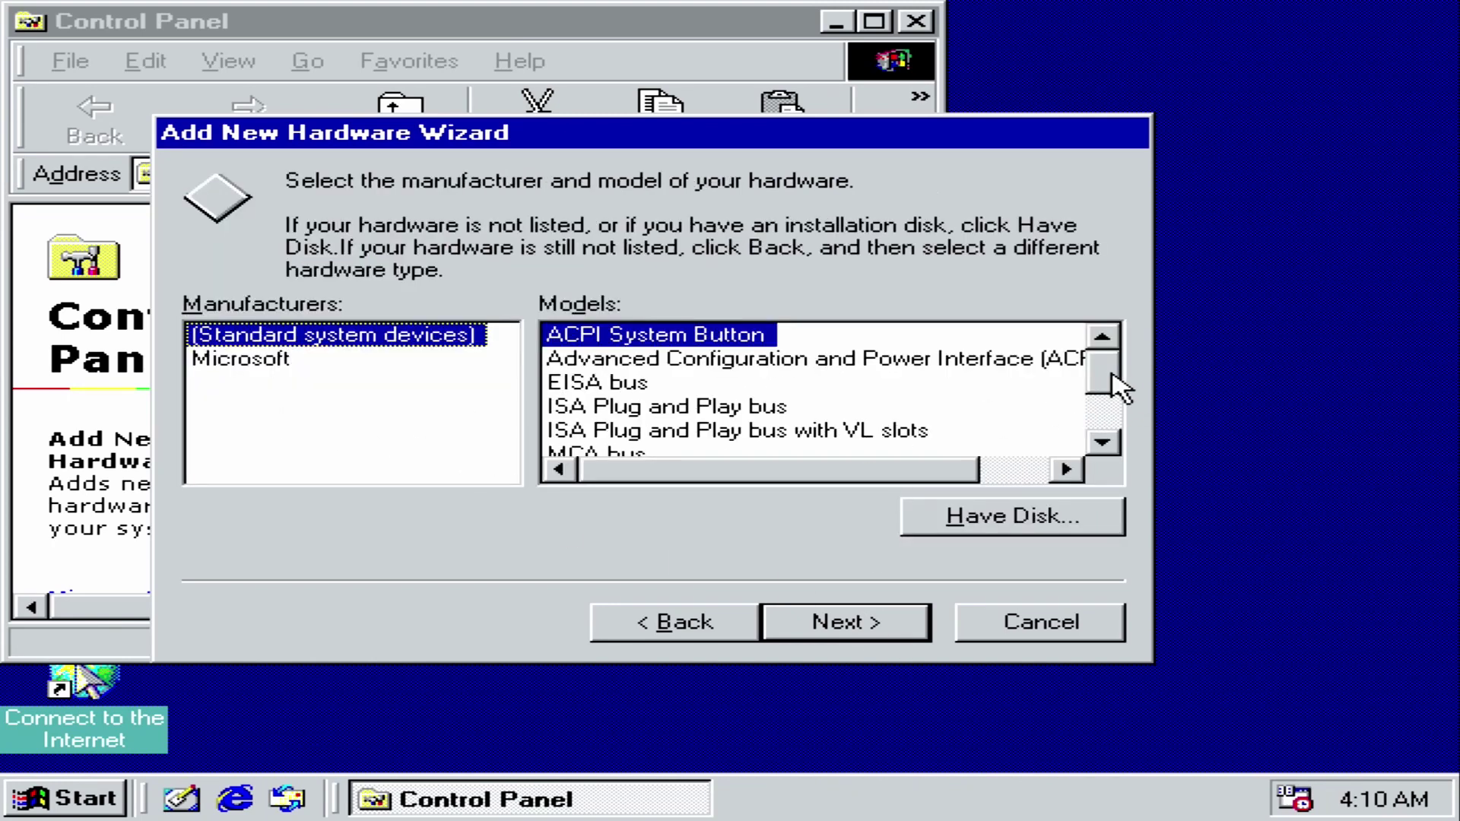
{"action": "scroll", "coordinate": [1112, 387], "scroll_direction": "down", "scroll_amount": 1}
{"action": "left_click", "coordinate": [590, 408]}
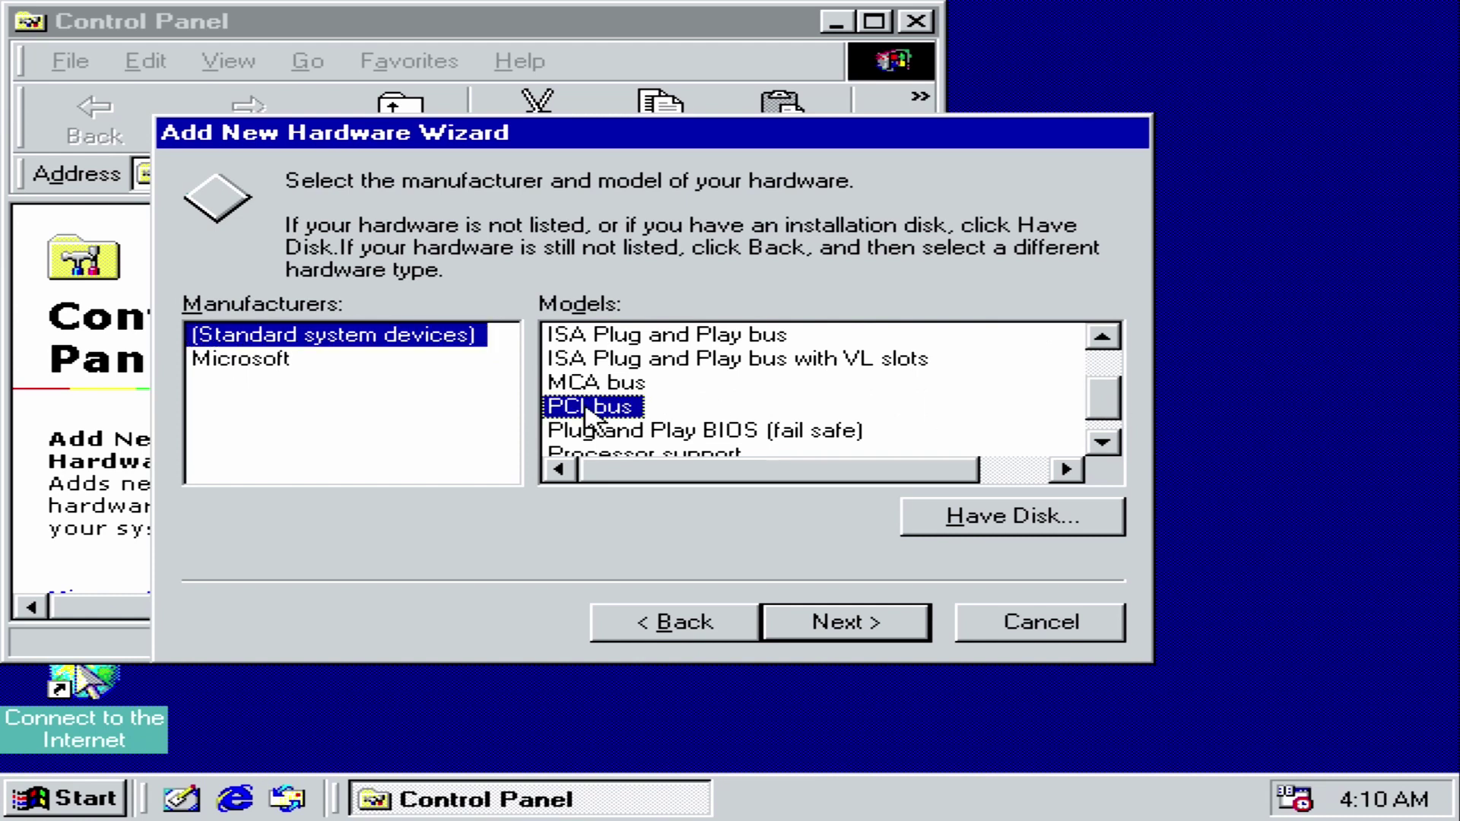
{"action": "left_click", "coordinate": [850, 629]}
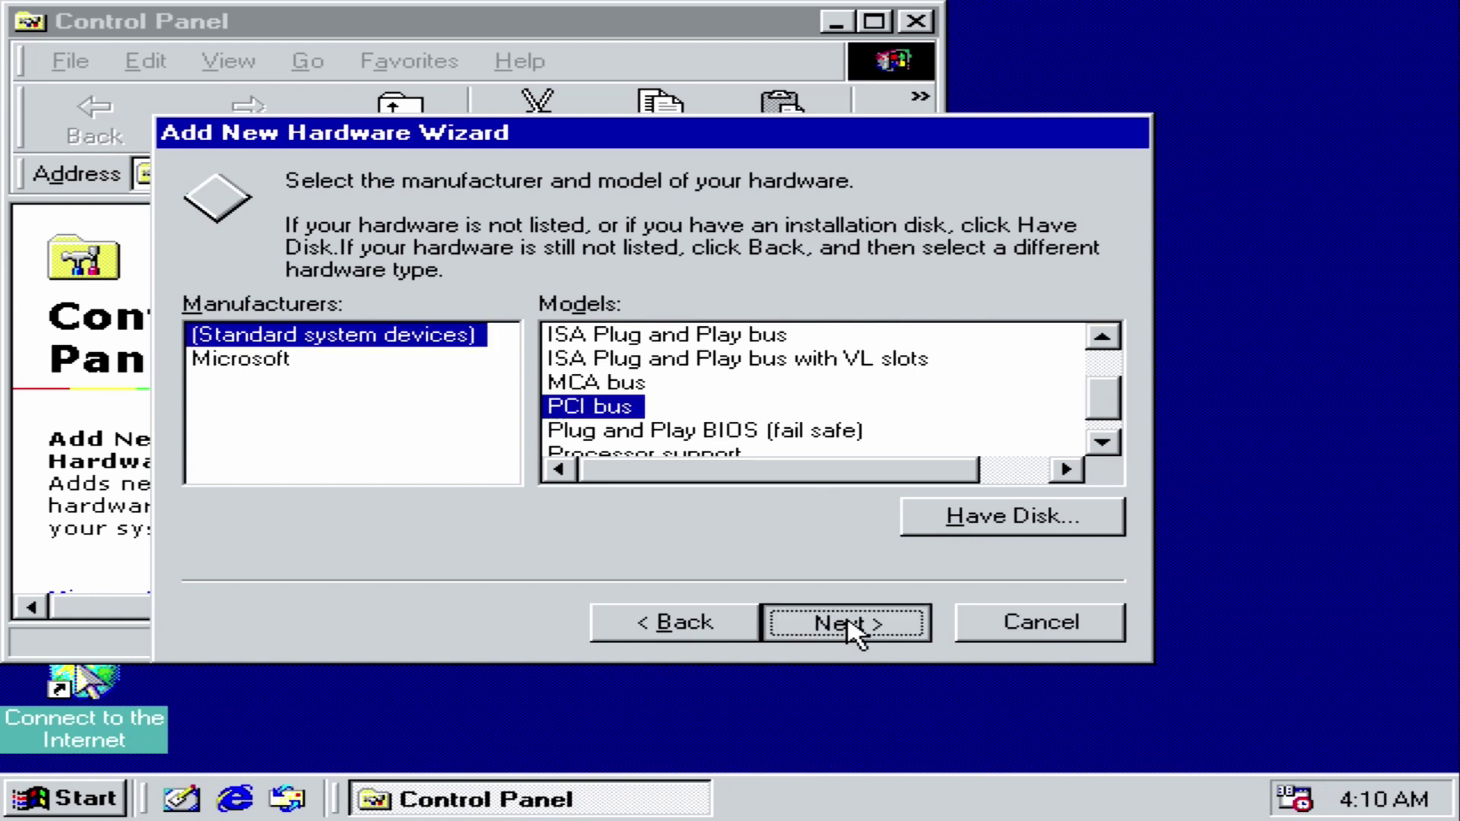
{"action": "left_click", "coordinate": [849, 622]}
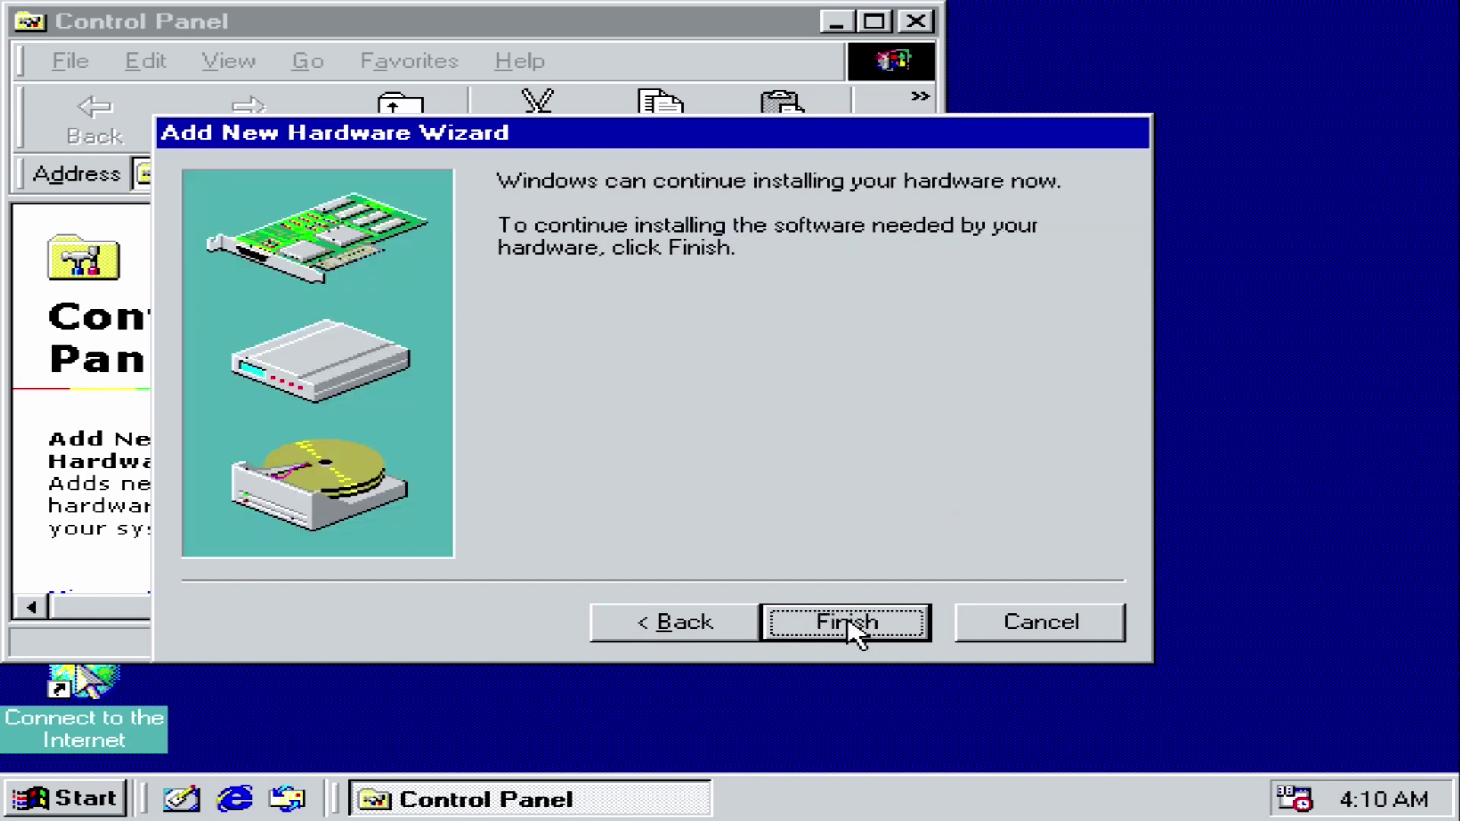
Finish adding PCI bus and install the PCI-to-PCI bridge driver, declining the restart.
{"action": "left_click", "coordinate": [849, 624]}
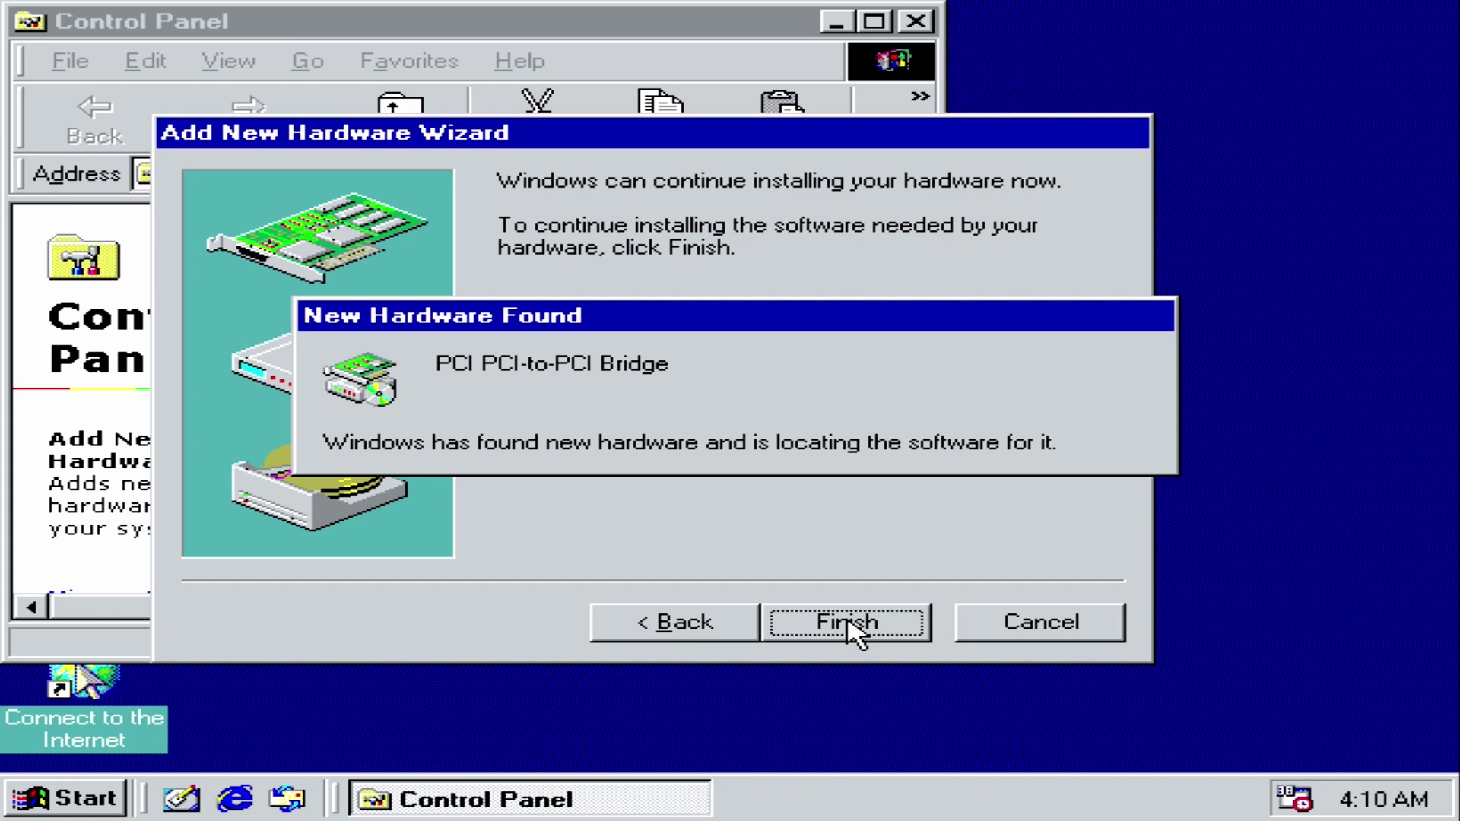
{"action": "left_click", "coordinate": [884, 661]}
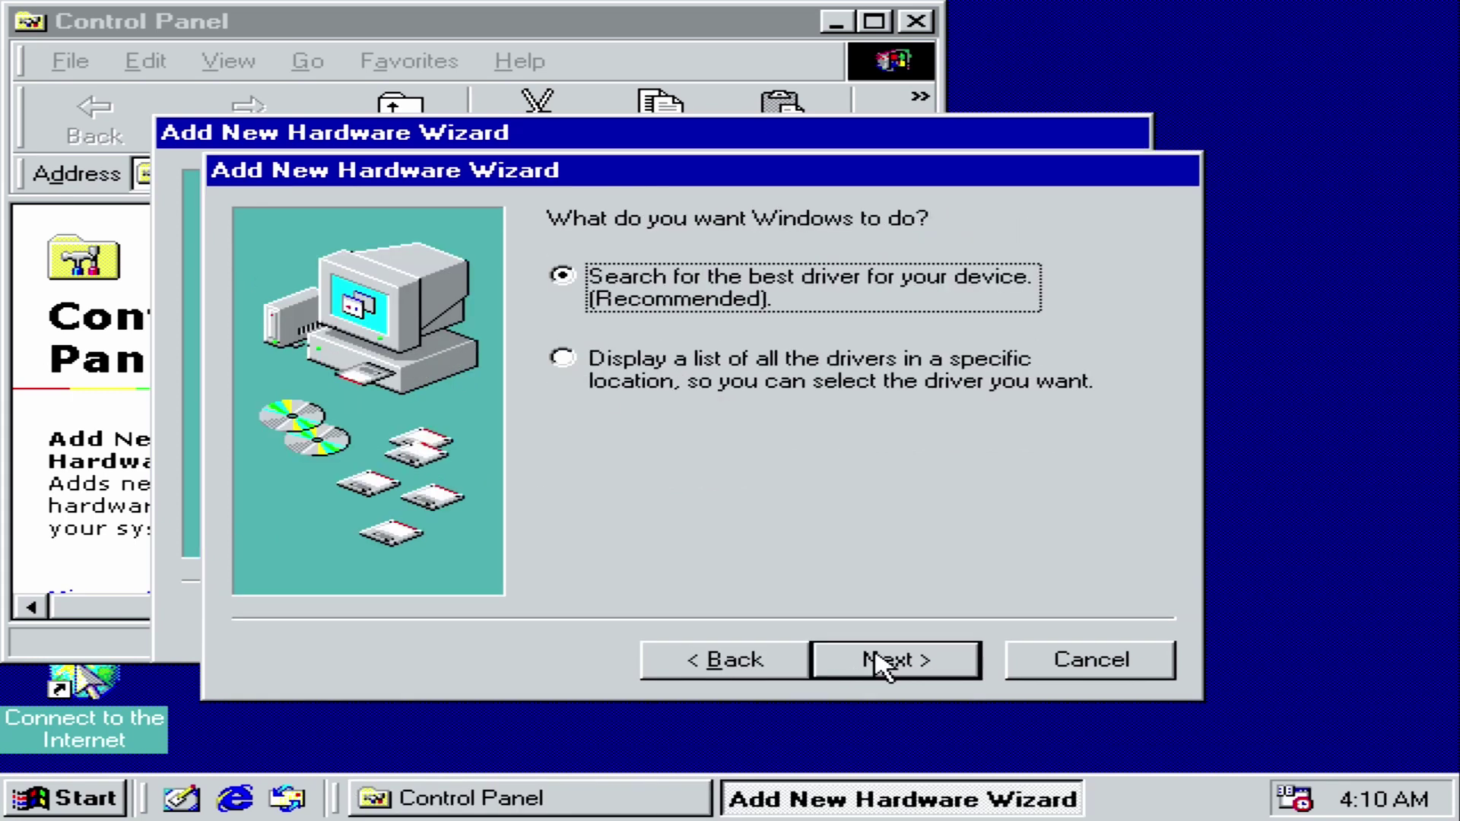
{"action": "left_click", "coordinate": [883, 661]}
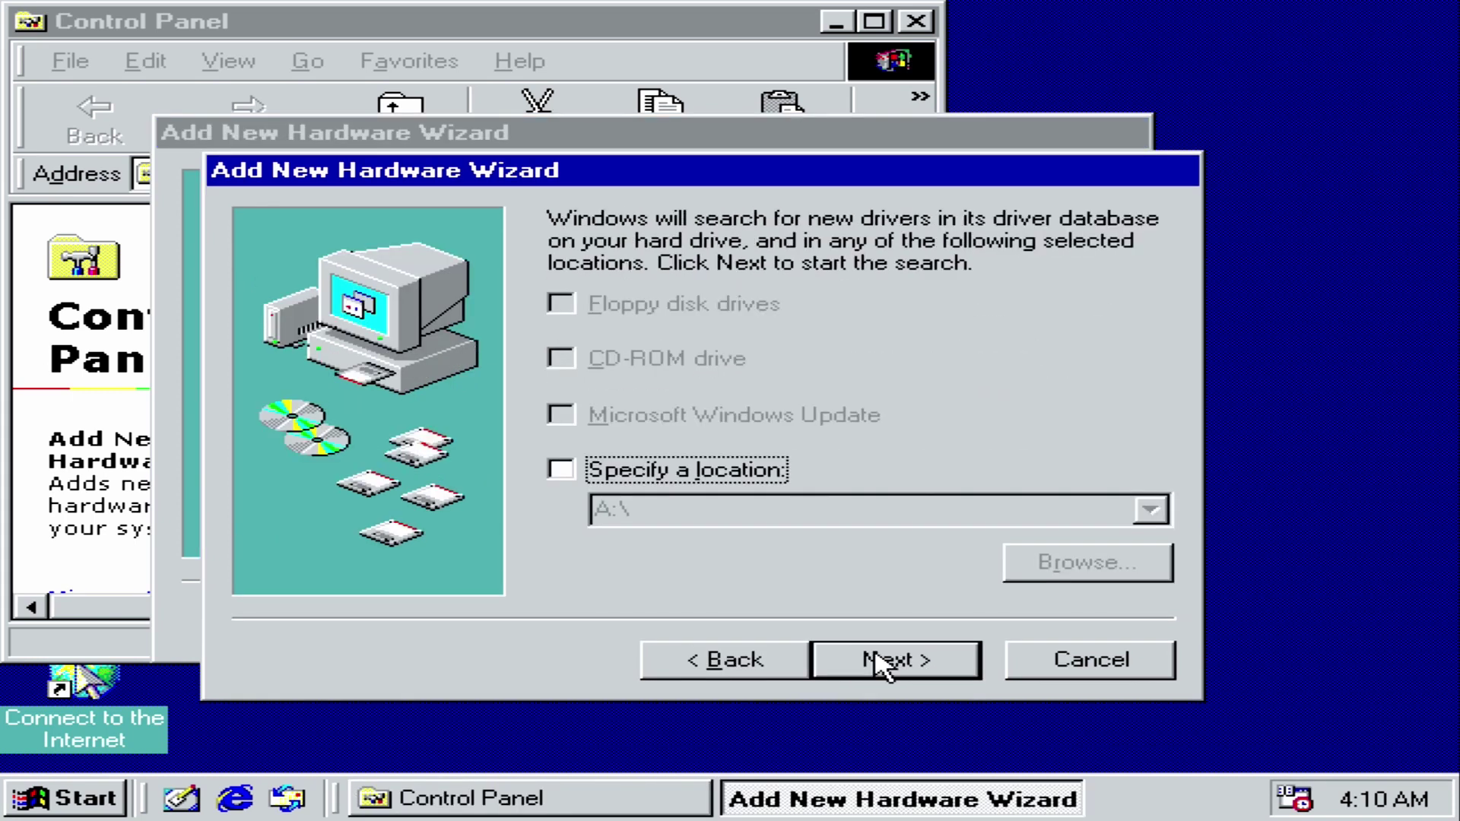
{"action": "left_click", "coordinate": [884, 663]}
{"action": "left_click", "coordinate": [884, 663]}
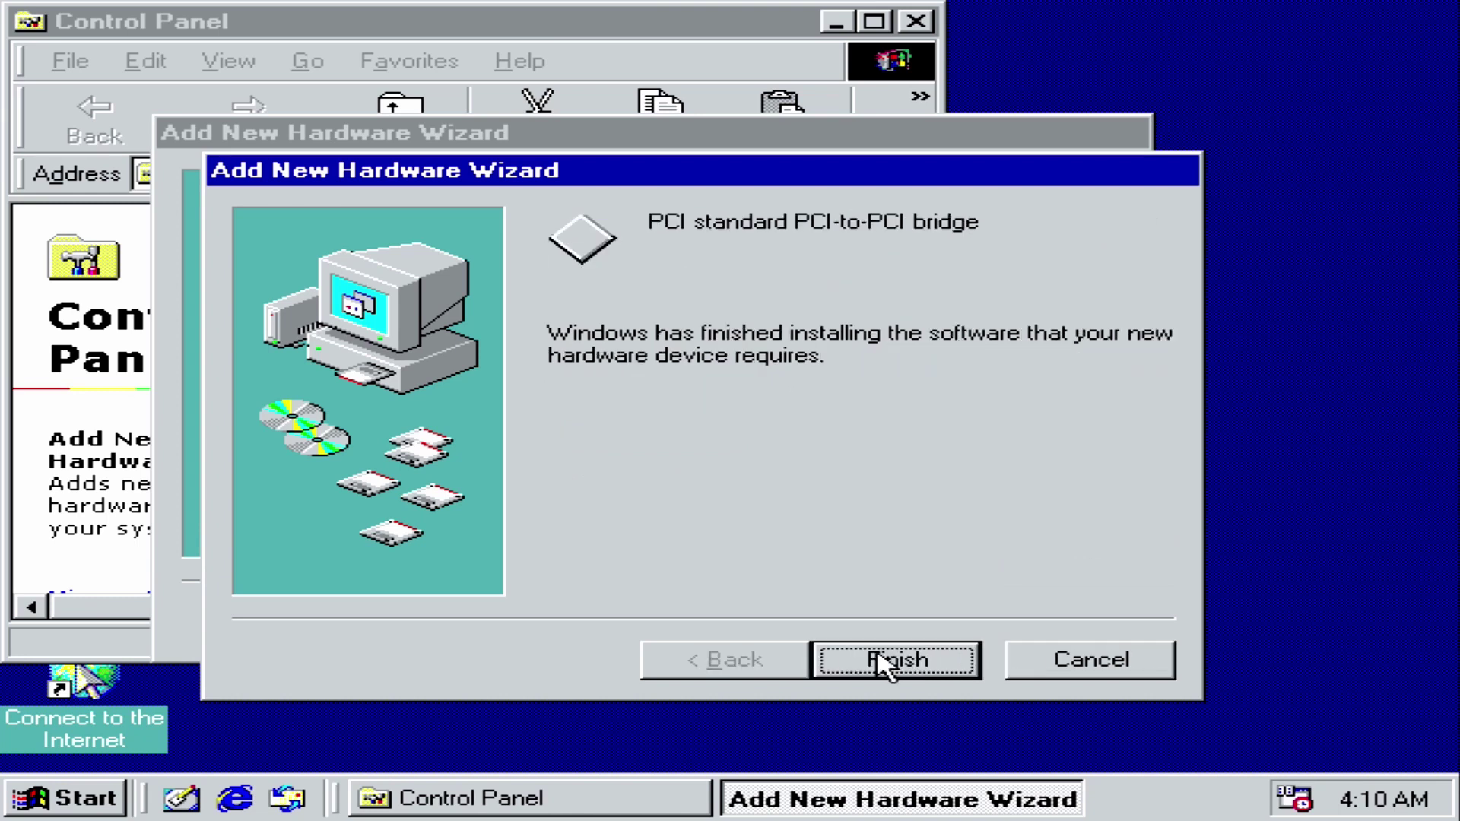
{"action": "left_click", "coordinate": [878, 656]}
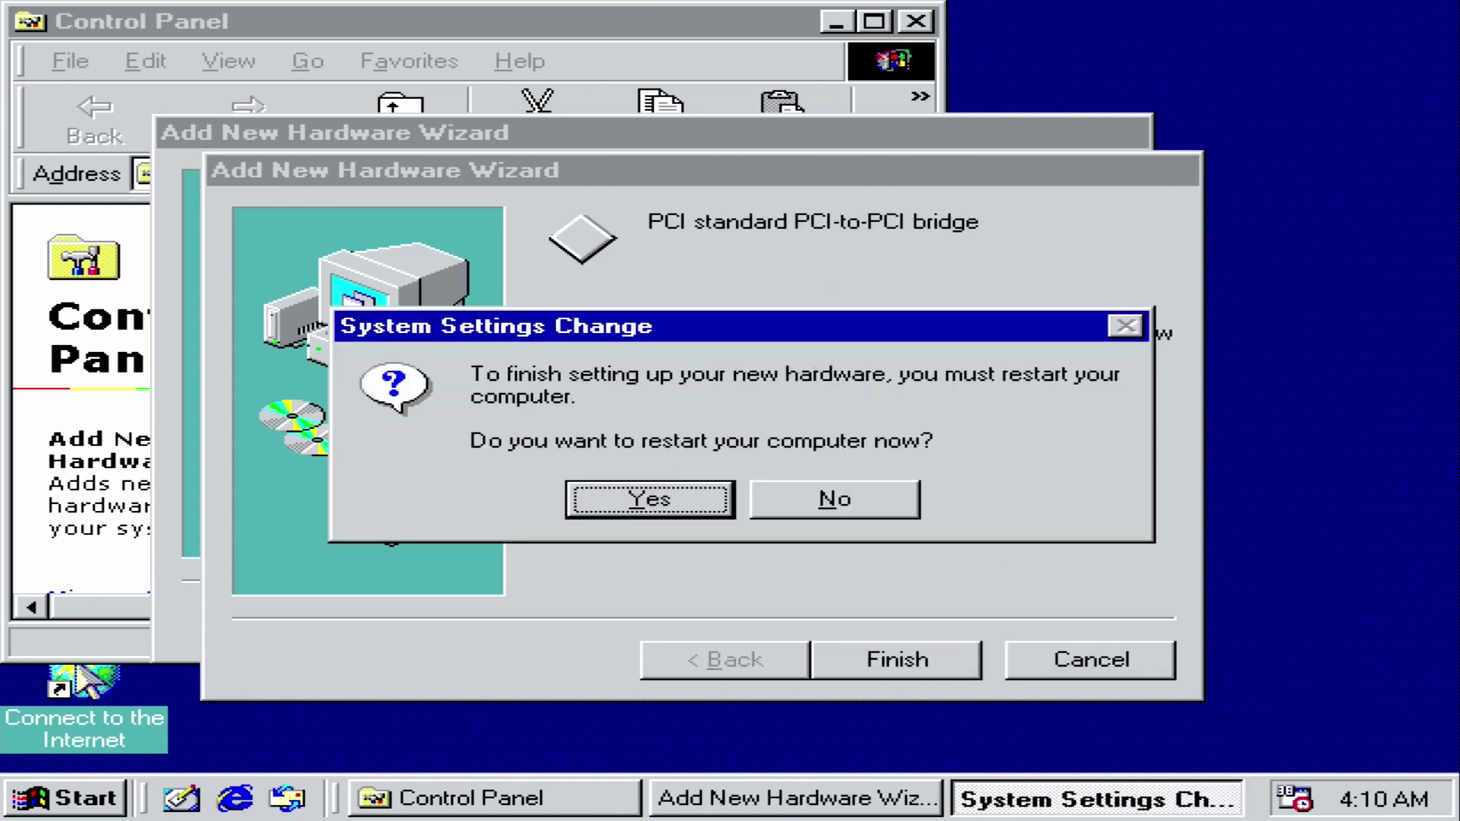
{"action": "left_click", "coordinate": [857, 503]}
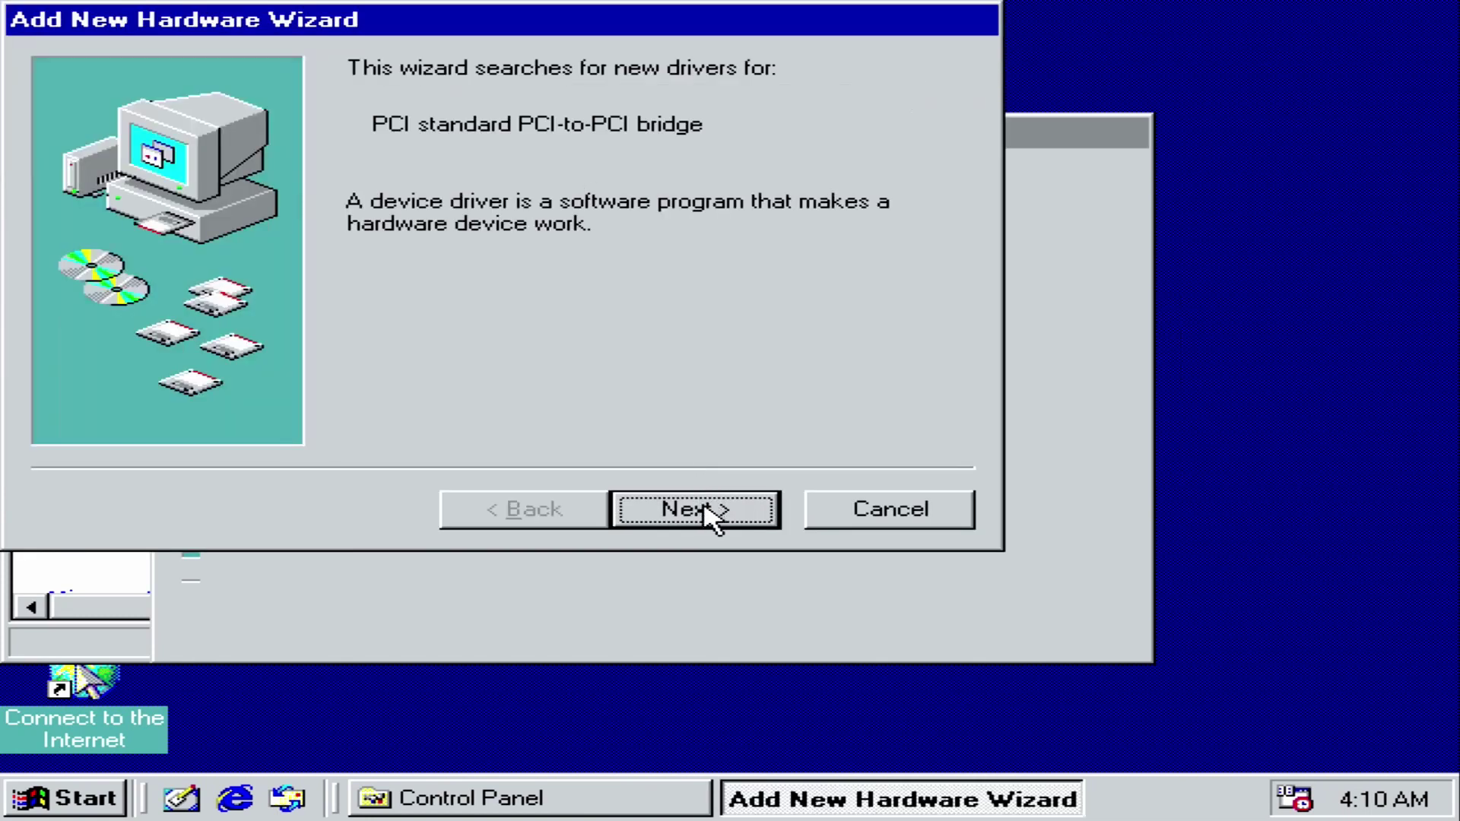
Install the next bridge driver from MACHINE2.INF, again declining the restart.
{"action": "left_click", "coordinate": [712, 516]}
{"action": "left_click", "coordinate": [712, 511]}
{"action": "left_click", "coordinate": [712, 515]}
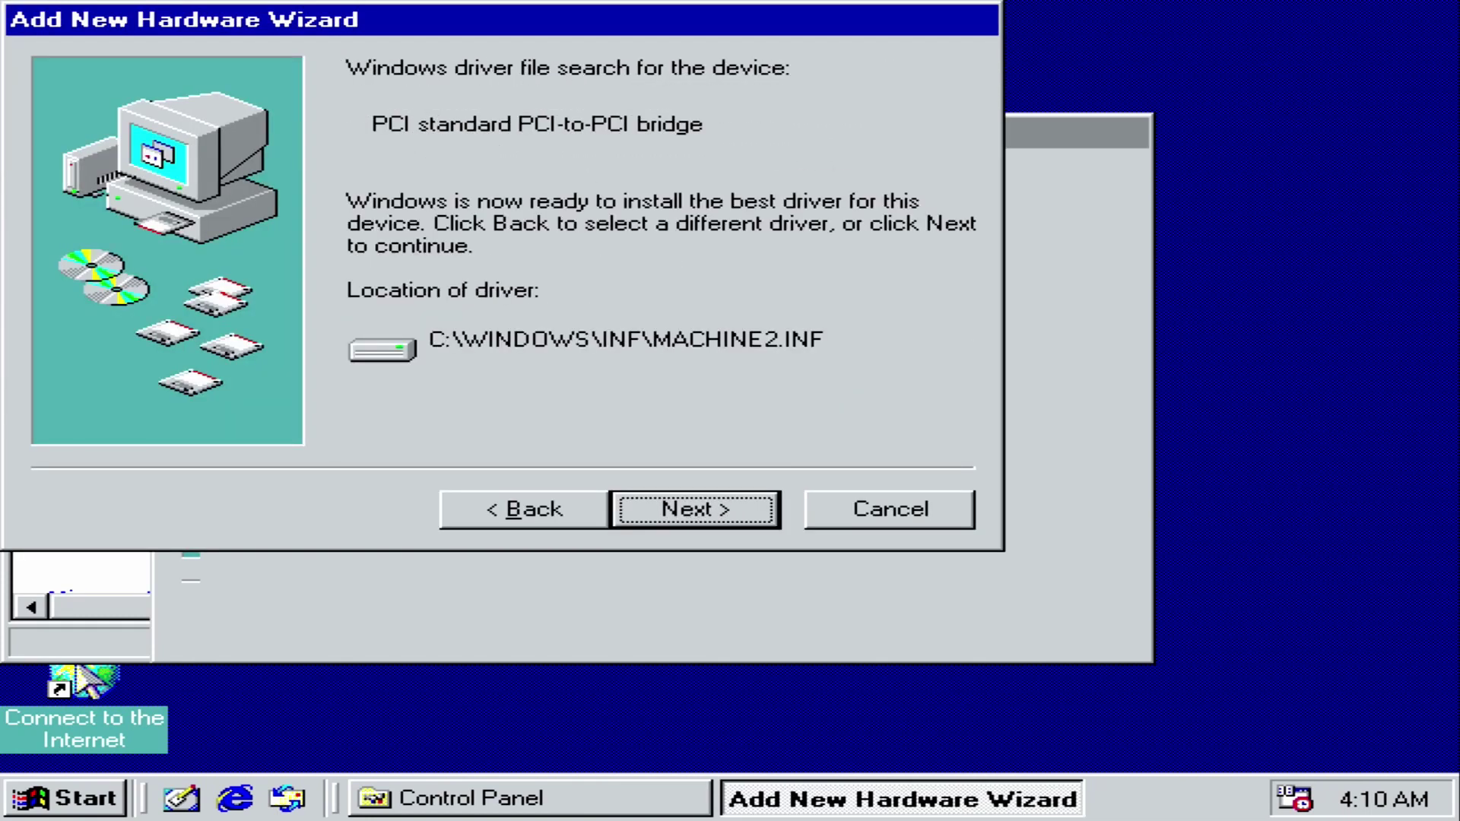
{"action": "left_click", "coordinate": [713, 515]}
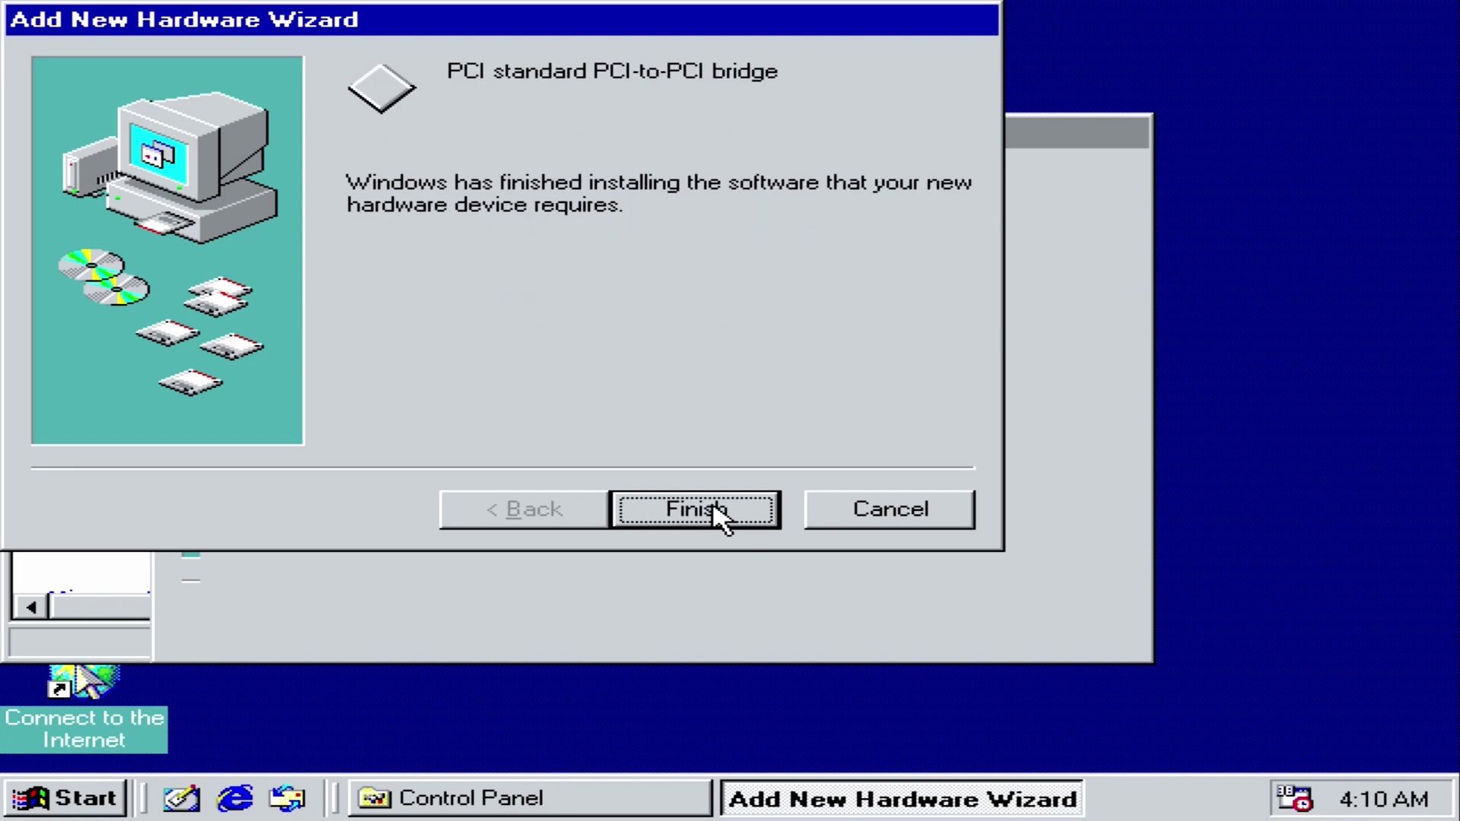
{"action": "left_click", "coordinate": [714, 511]}
{"action": "left_click", "coordinate": [830, 514]}
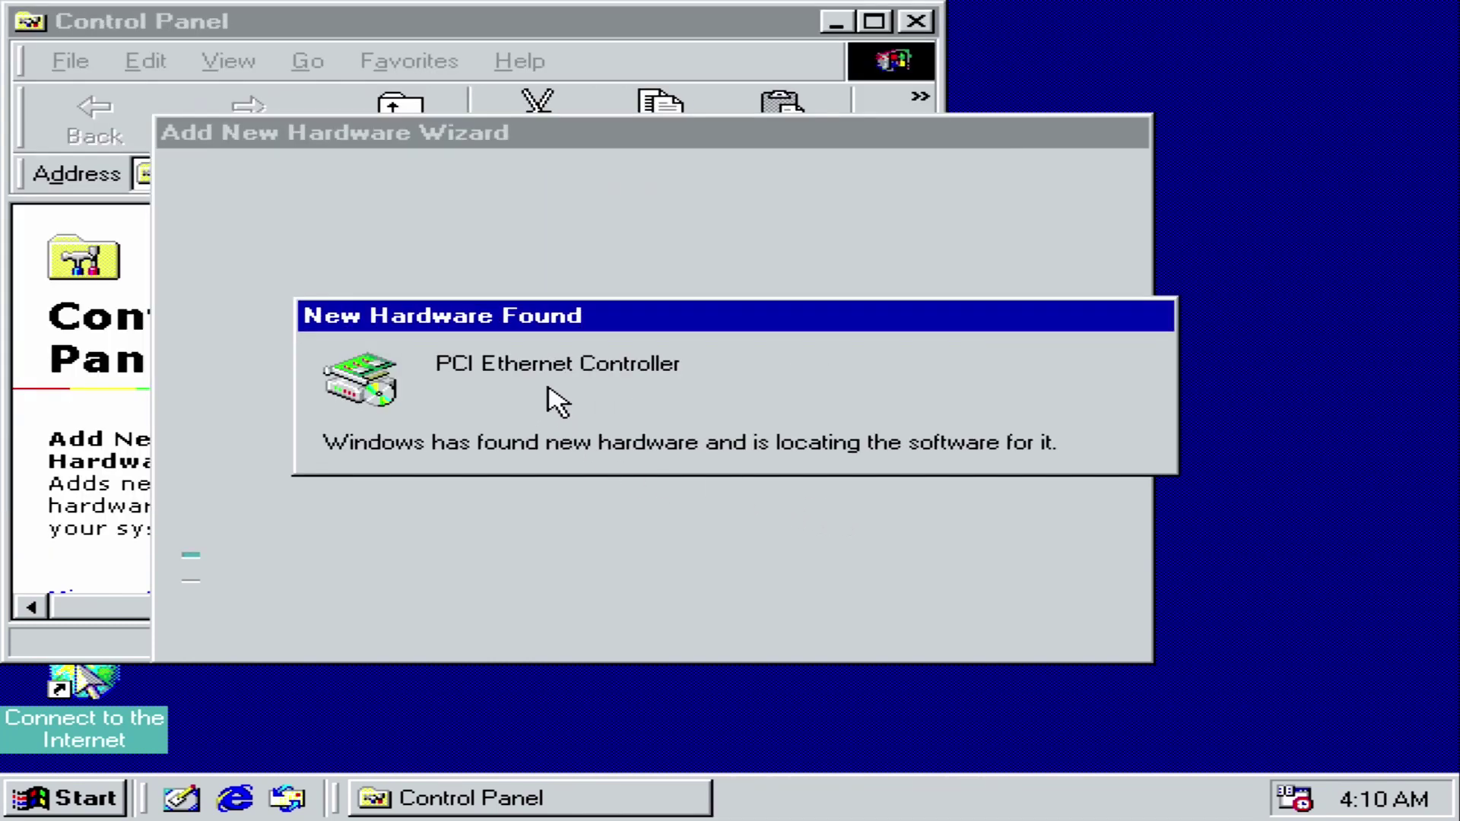
Run driver installs for the PCI Ethernet Controller and PCI System Management Bus.
{"action": "left_click", "coordinate": [776, 541]}
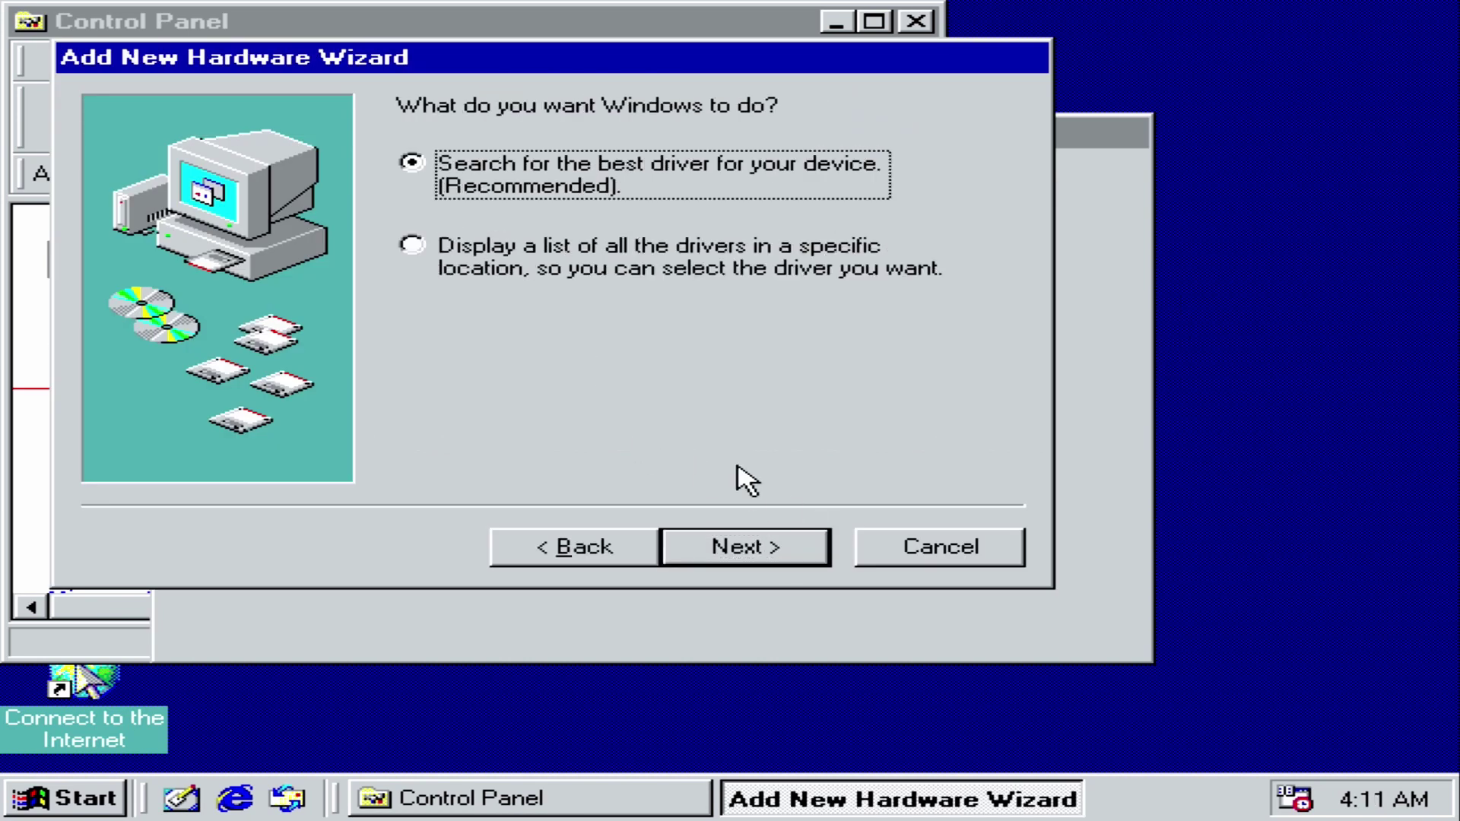
{"action": "left_click", "coordinate": [796, 561]}
{"action": "left_click", "coordinate": [747, 547]}
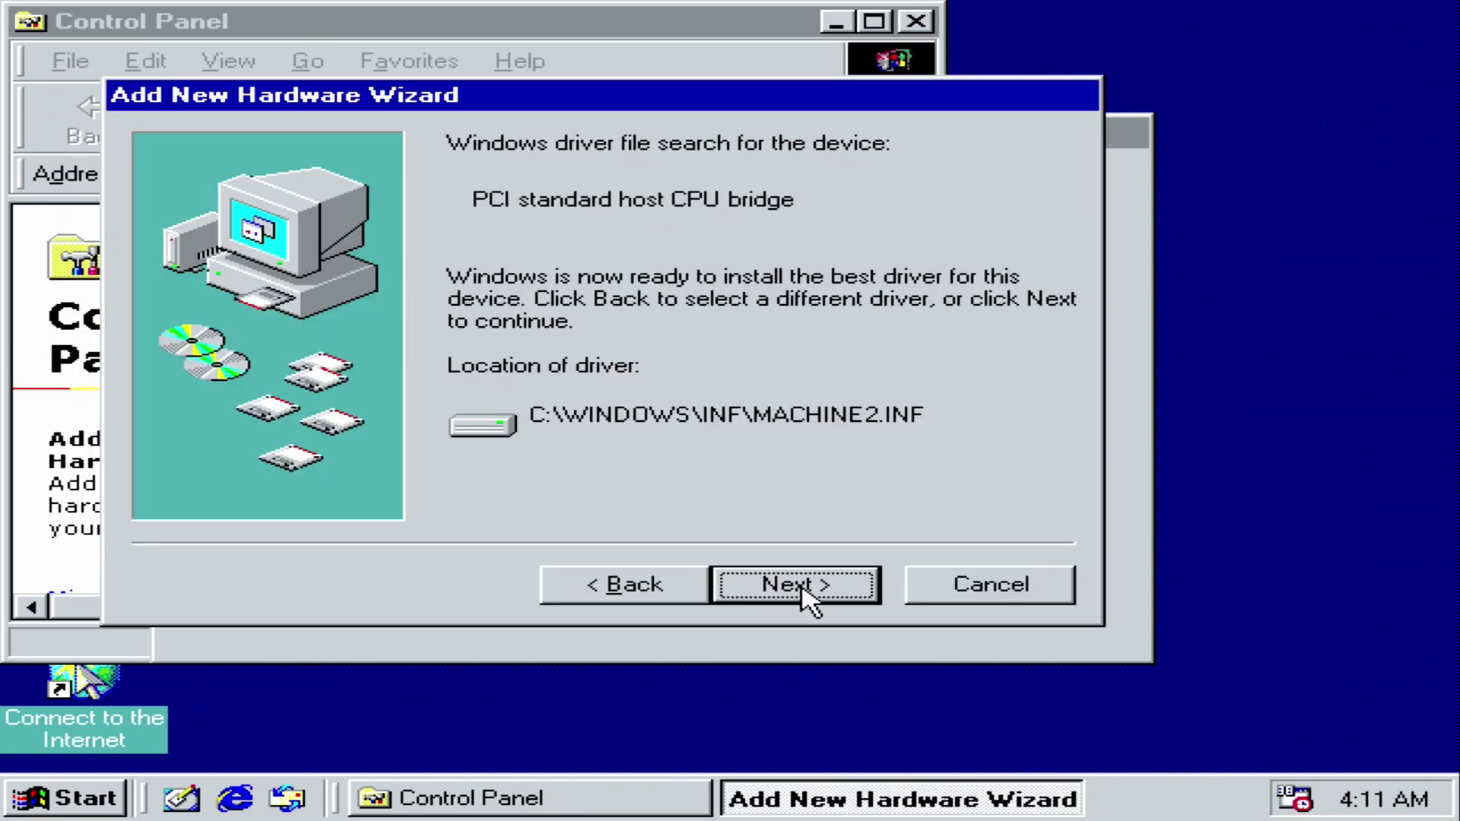
{"action": "left_click", "coordinate": [796, 585]}
{"action": "left_click", "coordinate": [848, 617]}
{"action": "left_click", "coordinate": [848, 618]}
{"action": "left_click", "coordinate": [858, 620]}
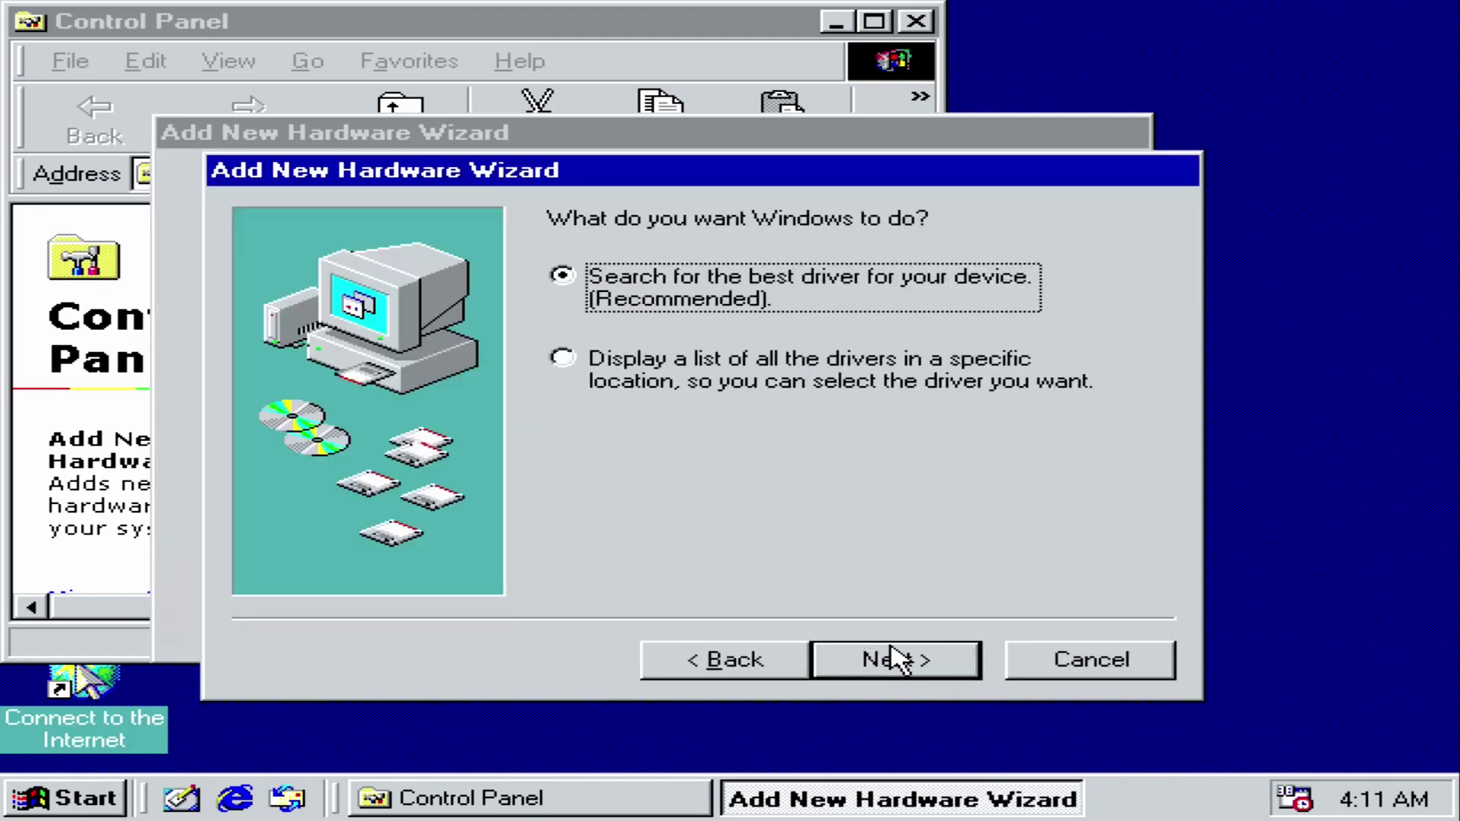
{"action": "left_click", "coordinate": [898, 661]}
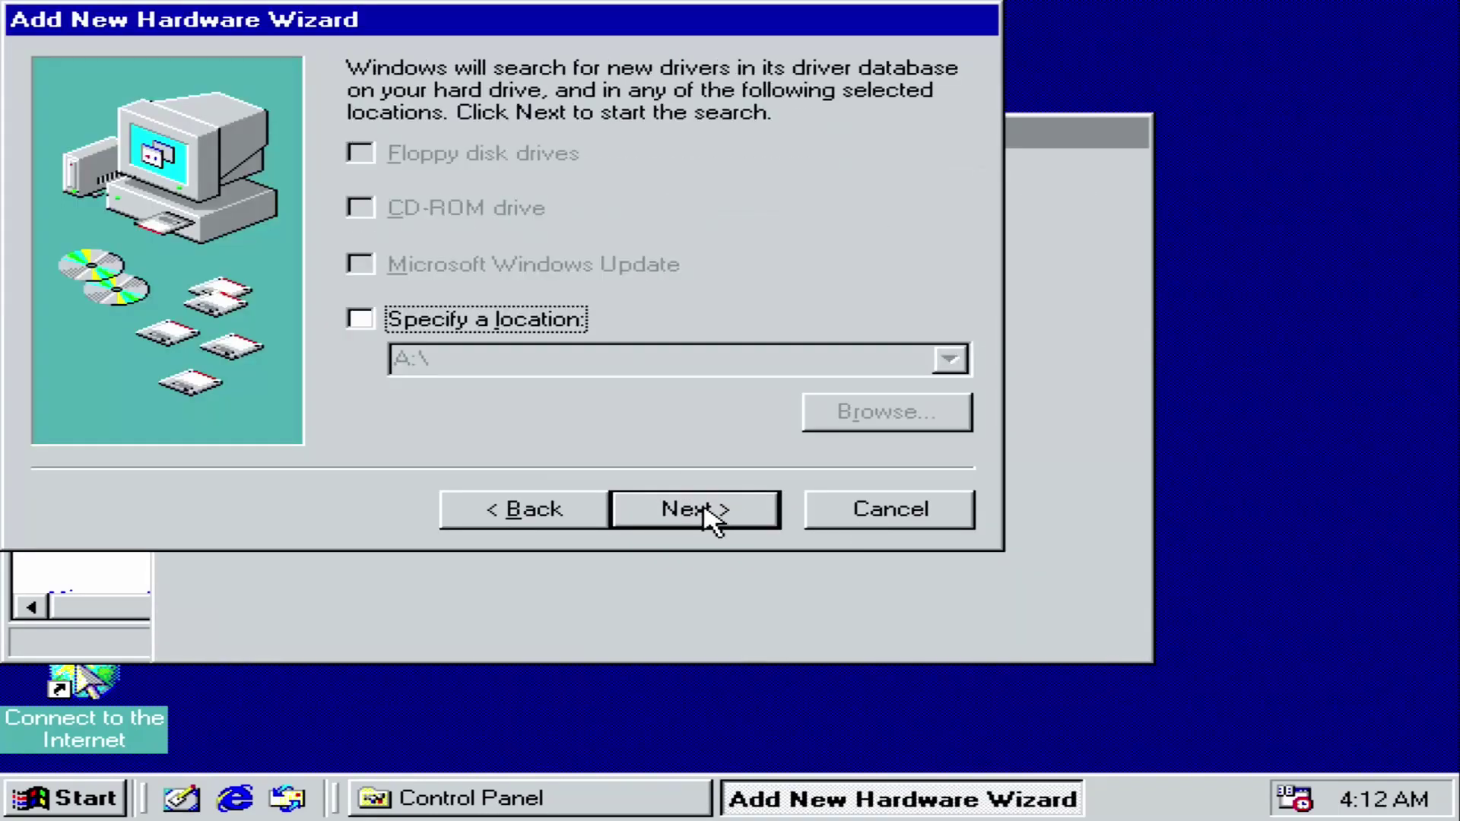
{"action": "left_click", "coordinate": [706, 506]}
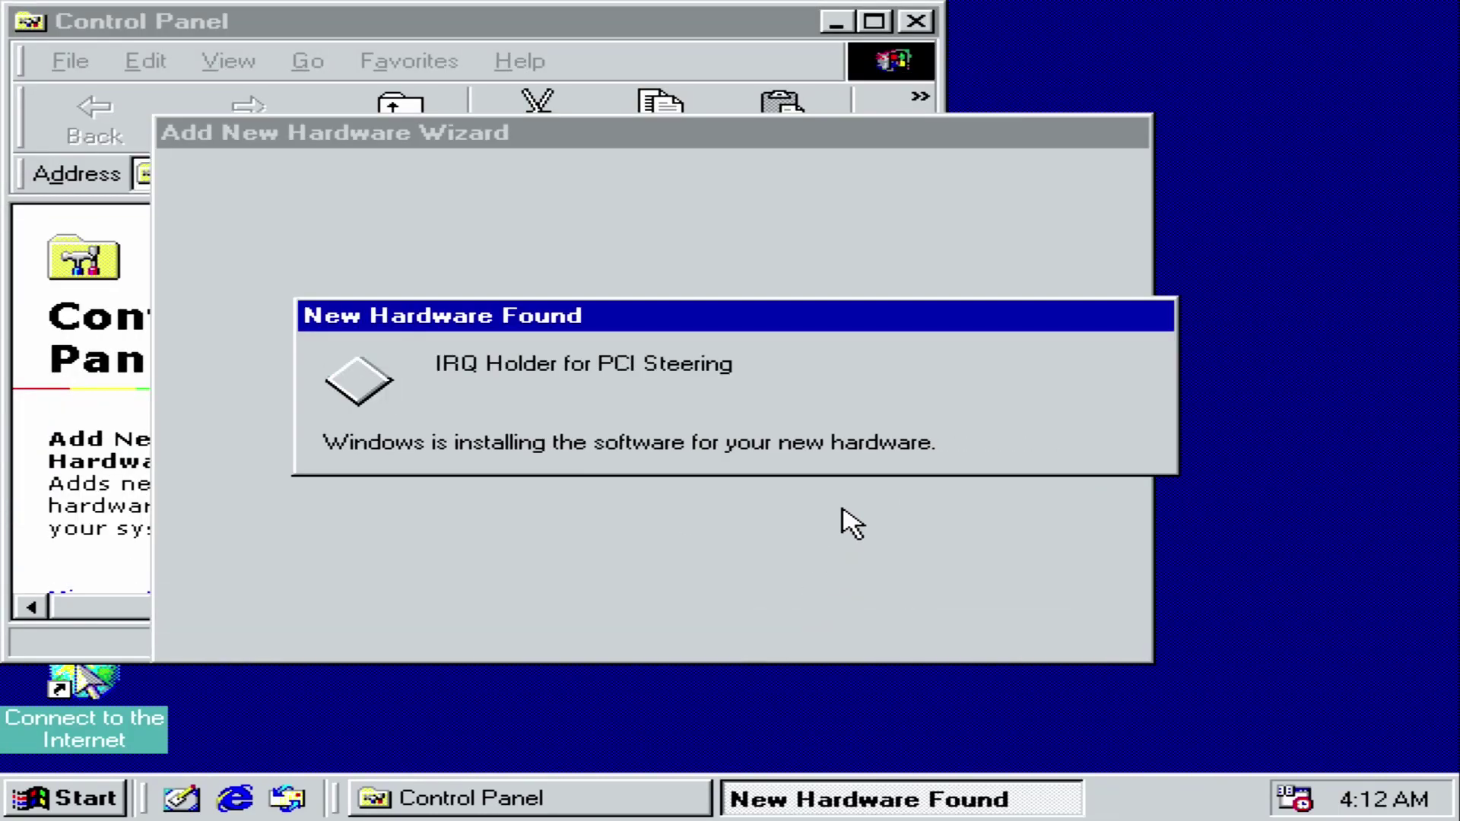
{"action": "left_click", "coordinate": [873, 636]}
{"action": "left_click", "coordinate": [920, 671]}
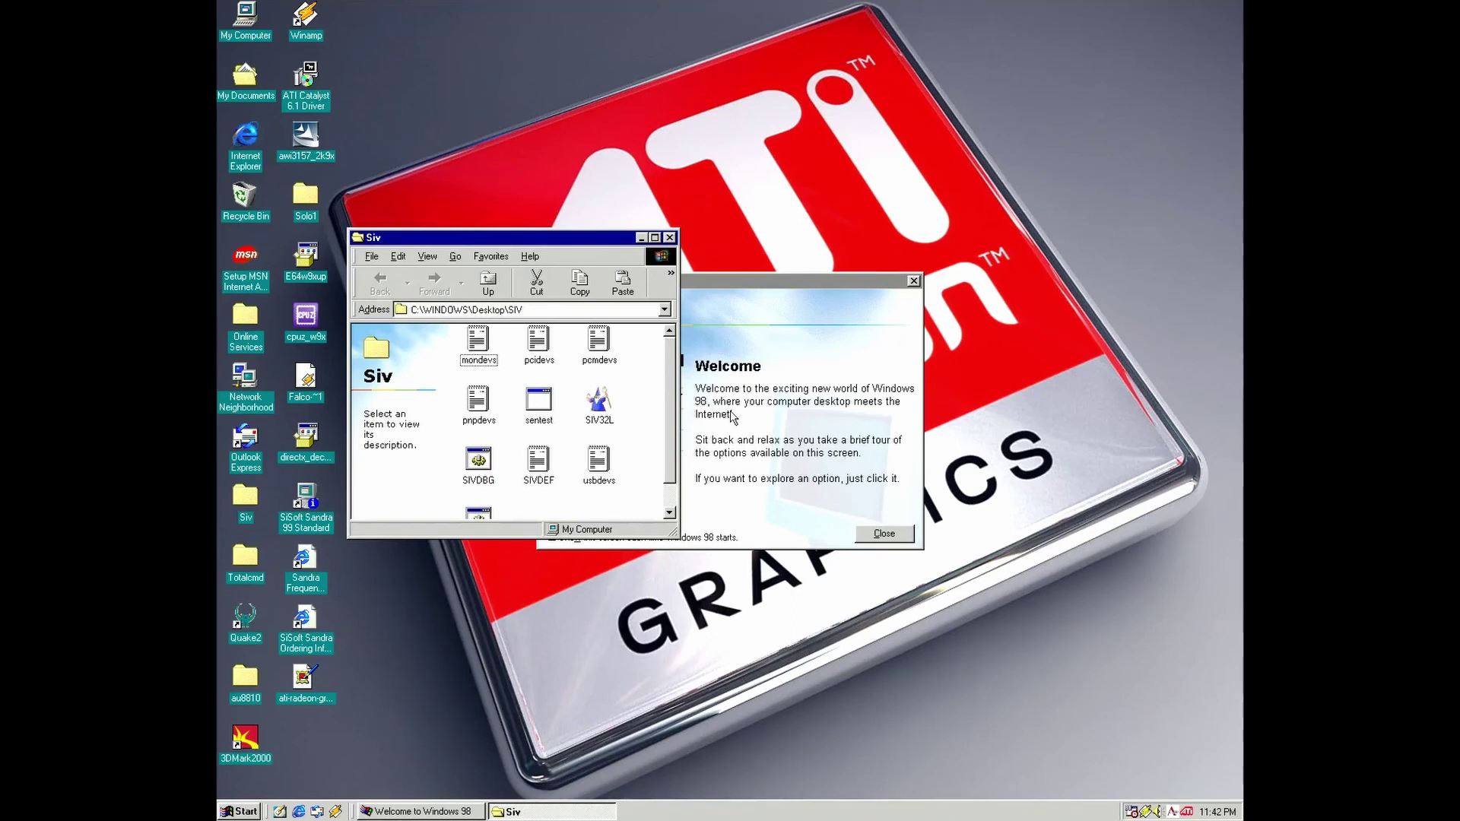
Close the Siv folder window and dismiss the Welcome to Windows 98 screen.
{"action": "left_click", "coordinate": [670, 238]}
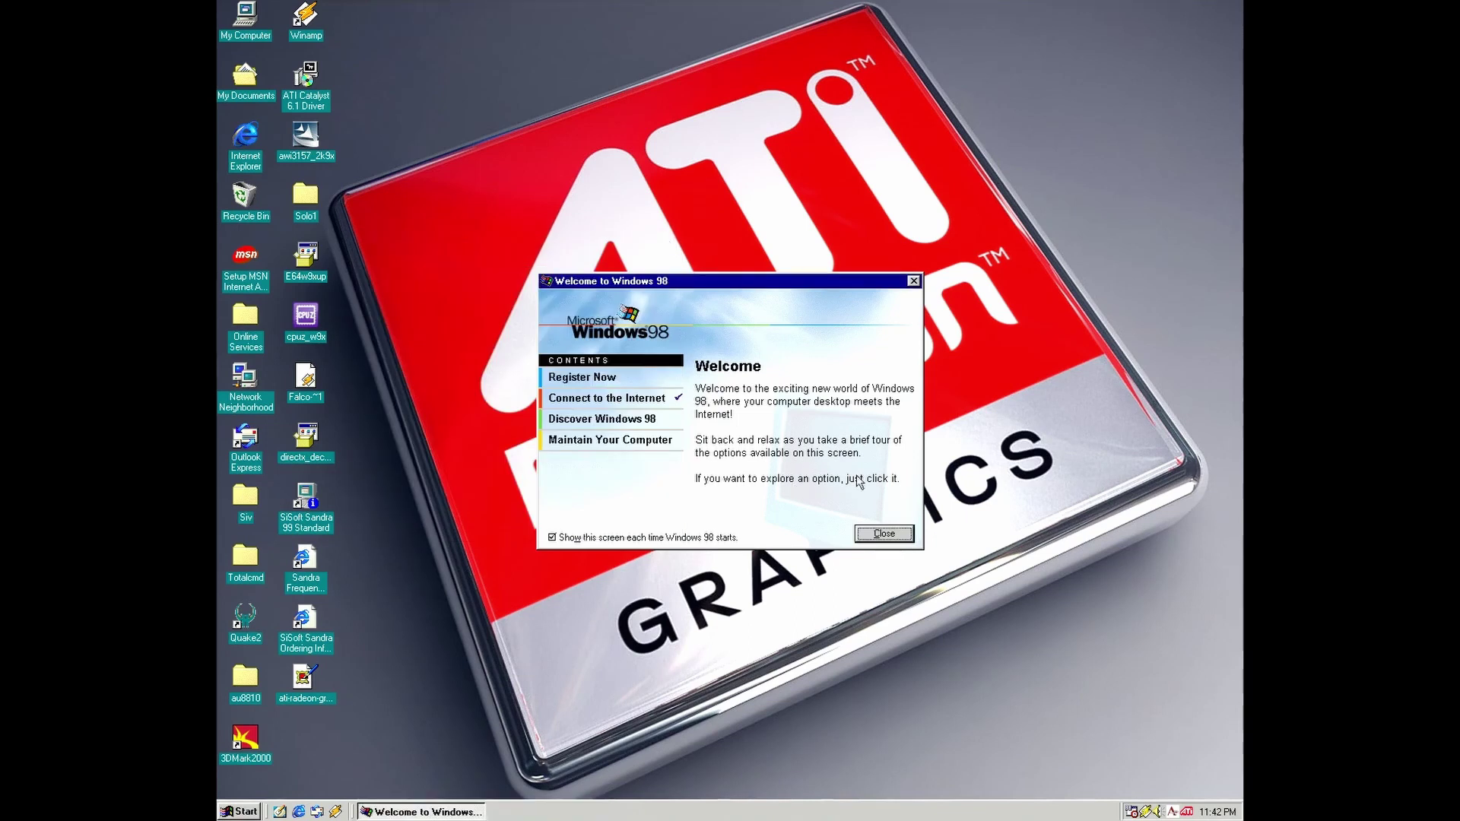
{"action": "left_click", "coordinate": [885, 534]}
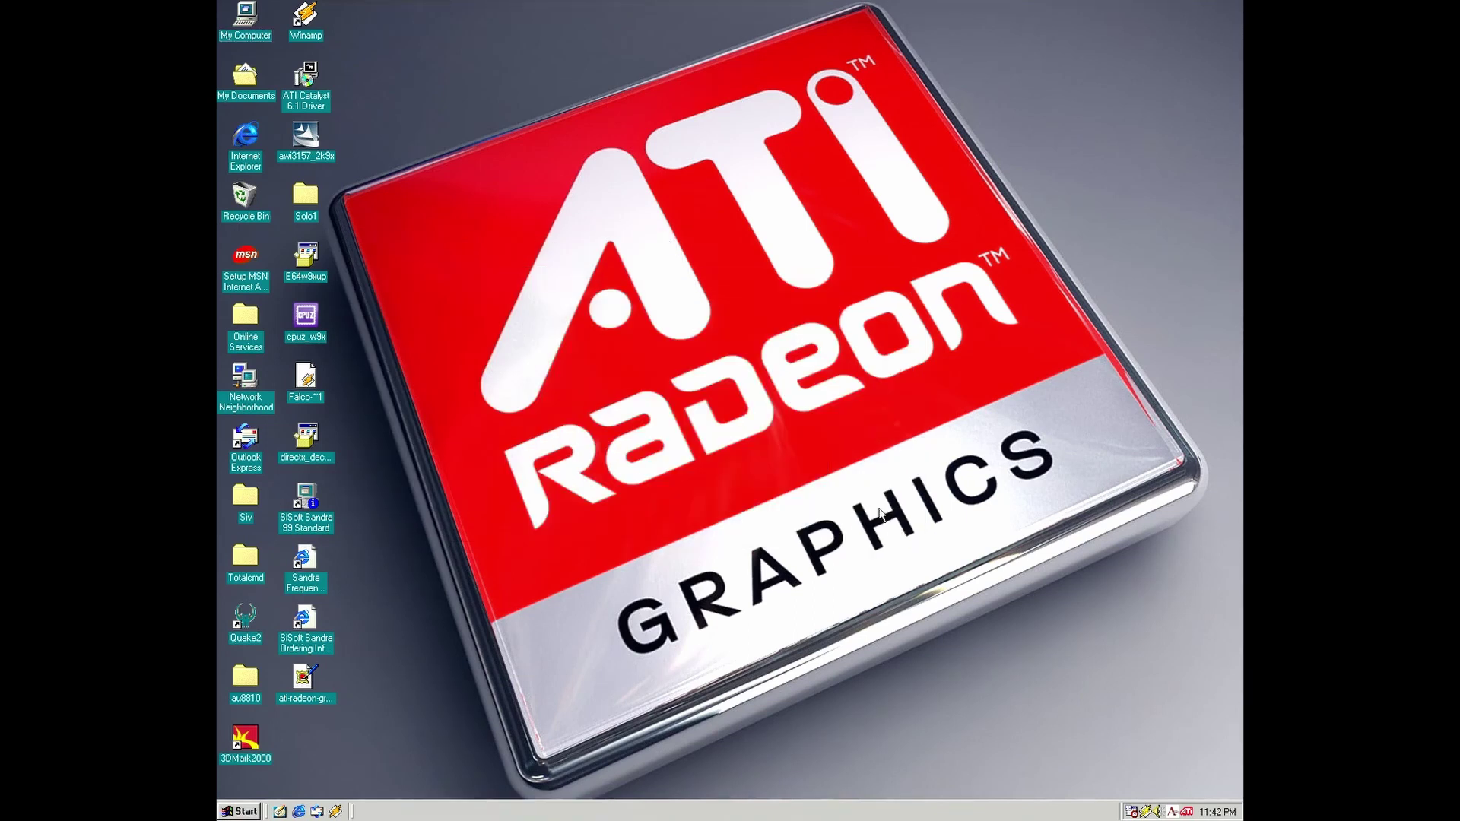
{"action": "key", "text": "super"}
Launch the DirectX Diagnostic Tool by running dxdiag from the Run box.
{"action": "key", "text": "Up"}
{"action": "key", "text": "Up"}
{"action": "key", "text": "Up"}
{"action": "key", "text": "Return"}
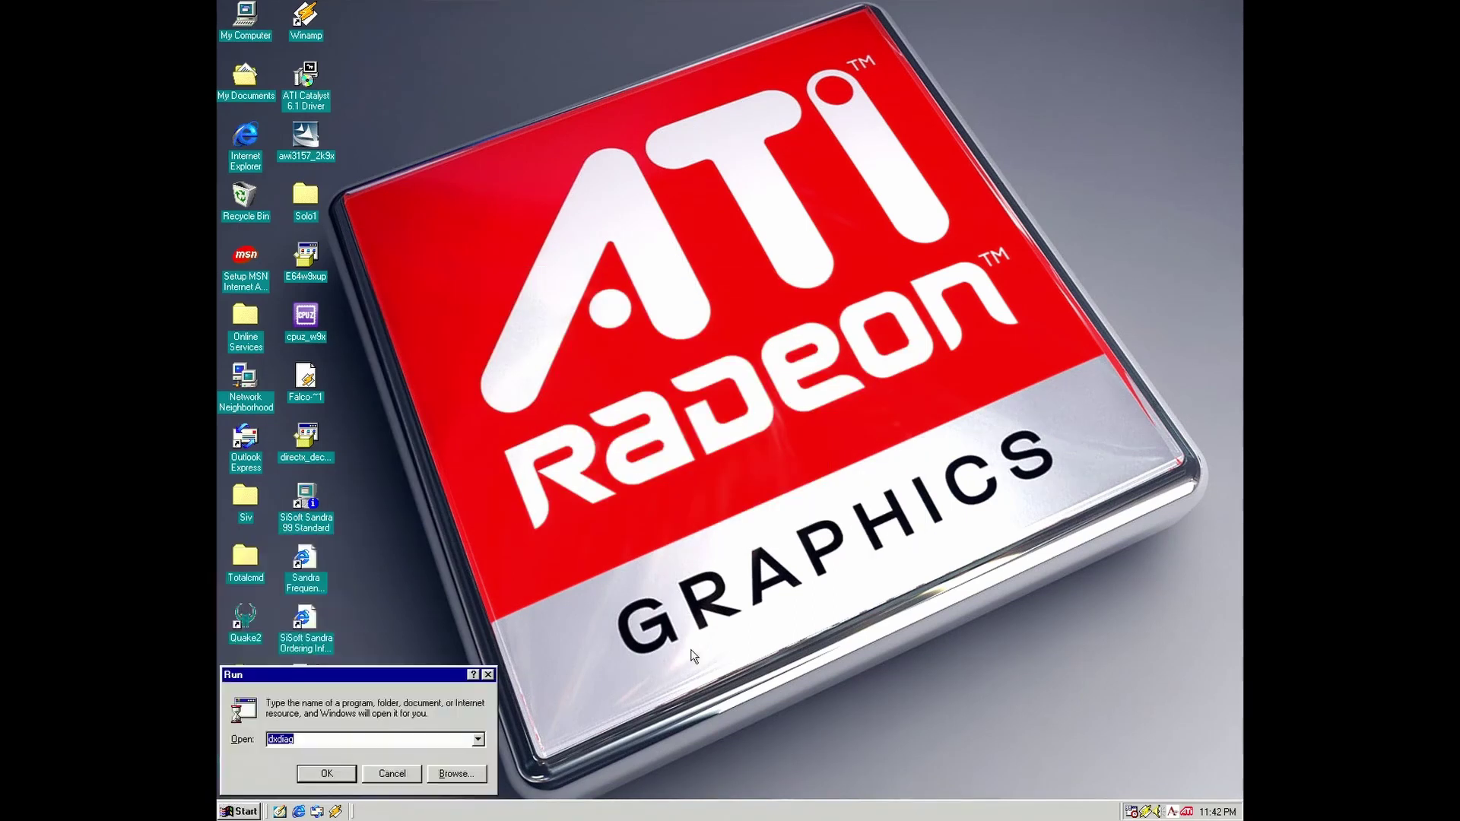
{"action": "key", "text": "Return"}
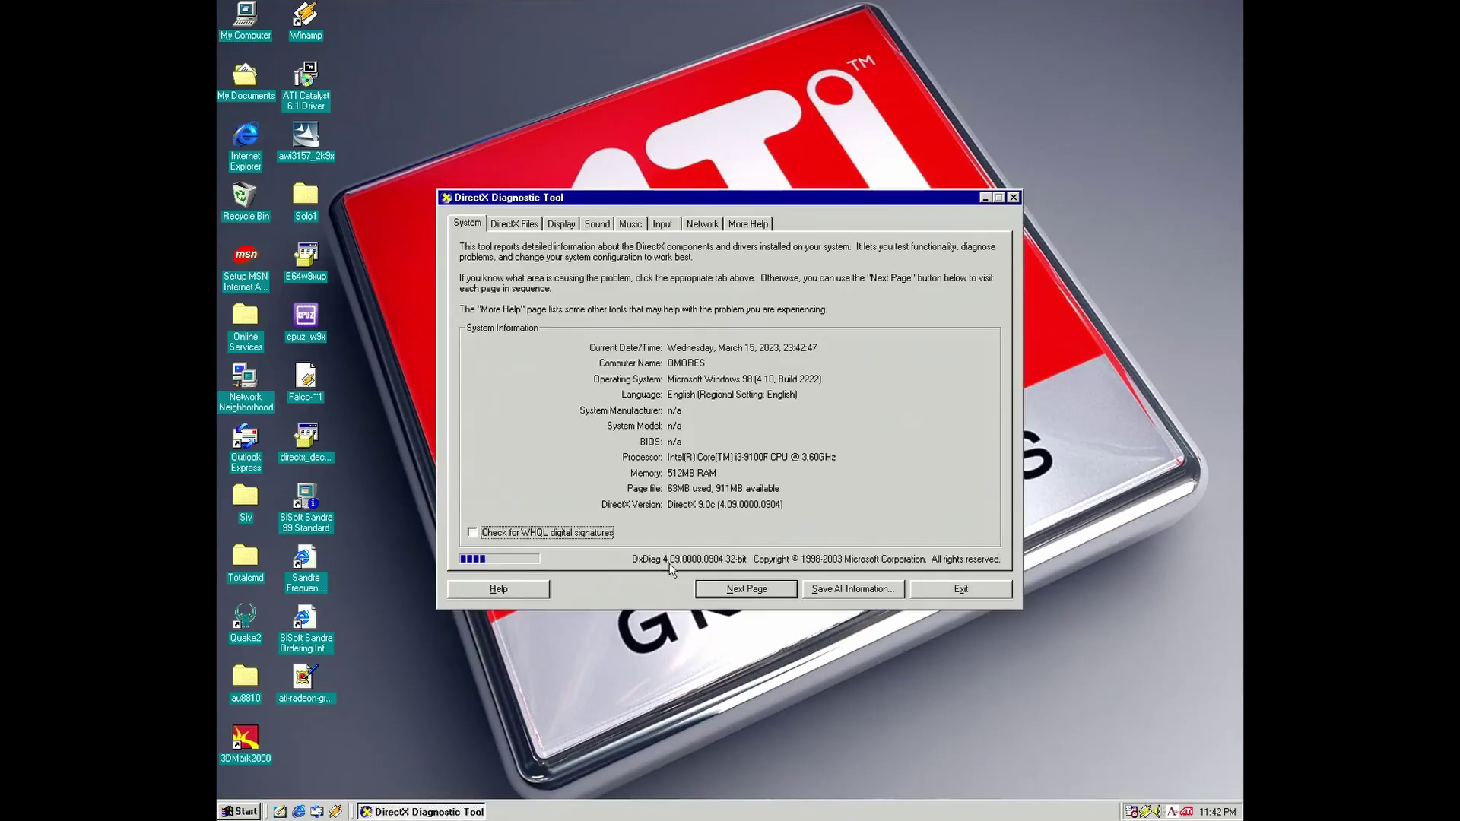
Open My Computer's System Properties and move the dialog to the right.
{"action": "right_click", "coordinate": [251, 21]}
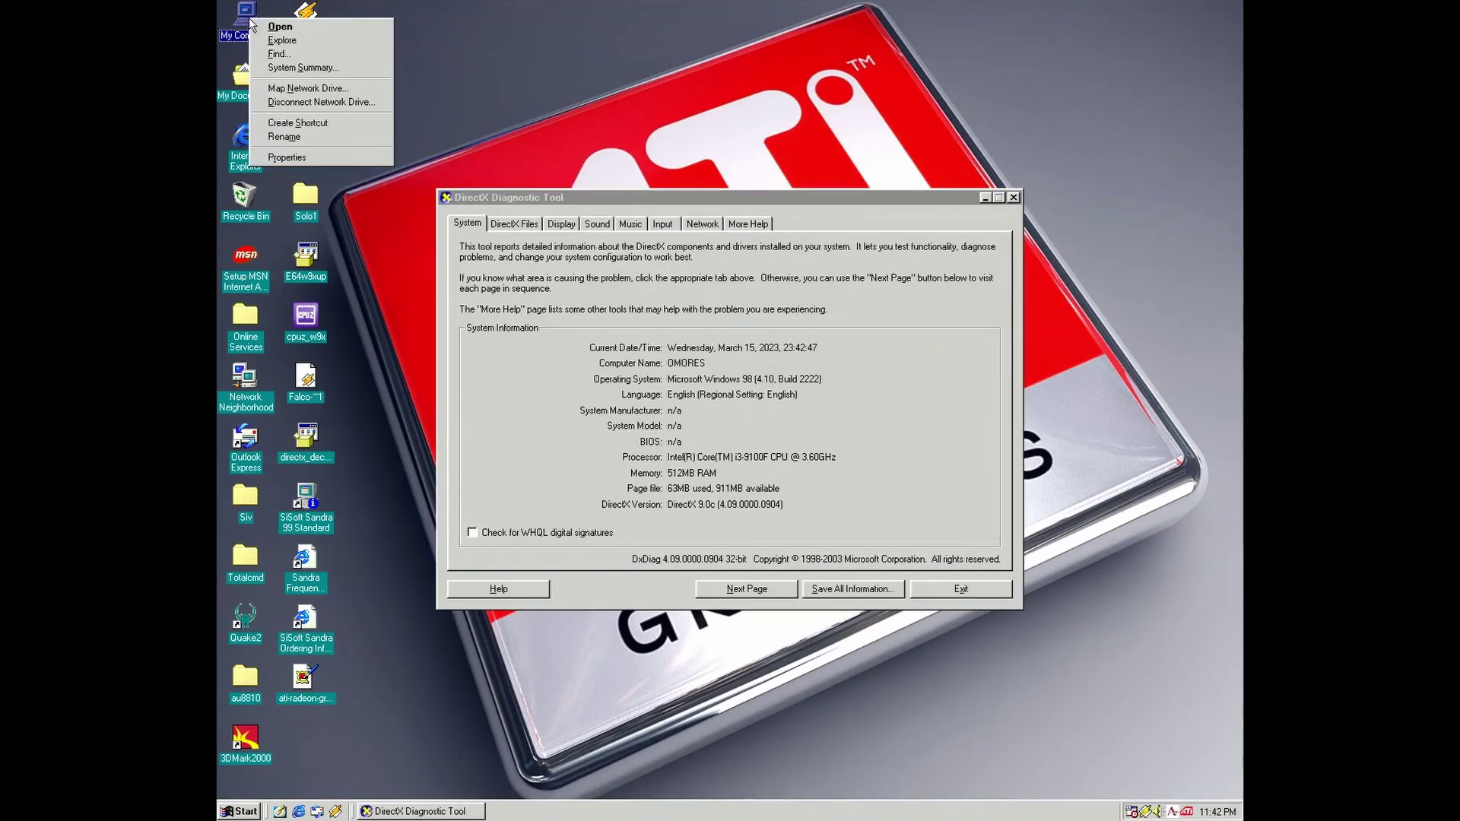
{"action": "left_click", "coordinate": [355, 157]}
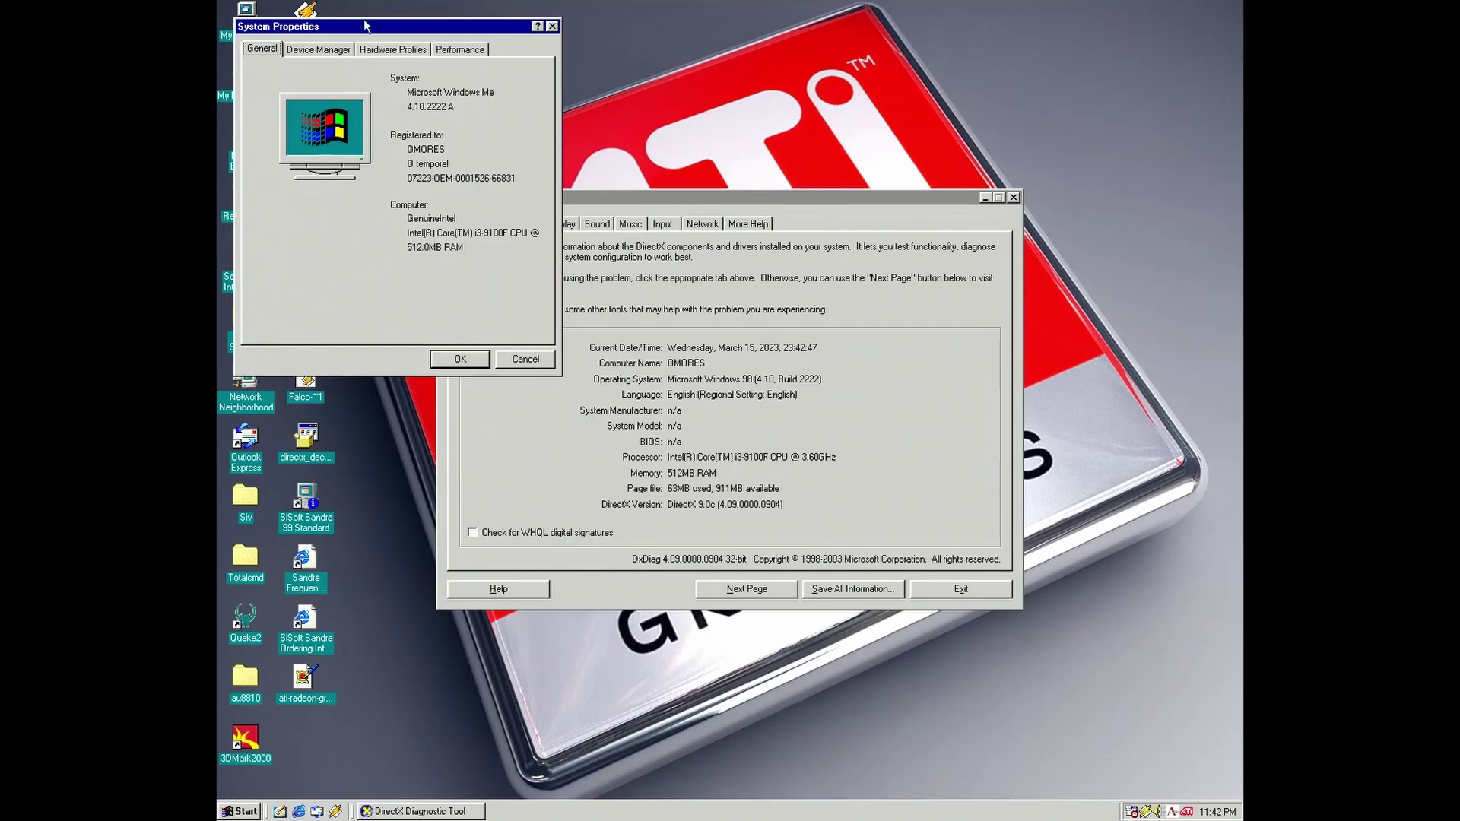
{"action": "left_click_drag", "start_coordinate": [365, 27], "coordinate": [1057, 179]}
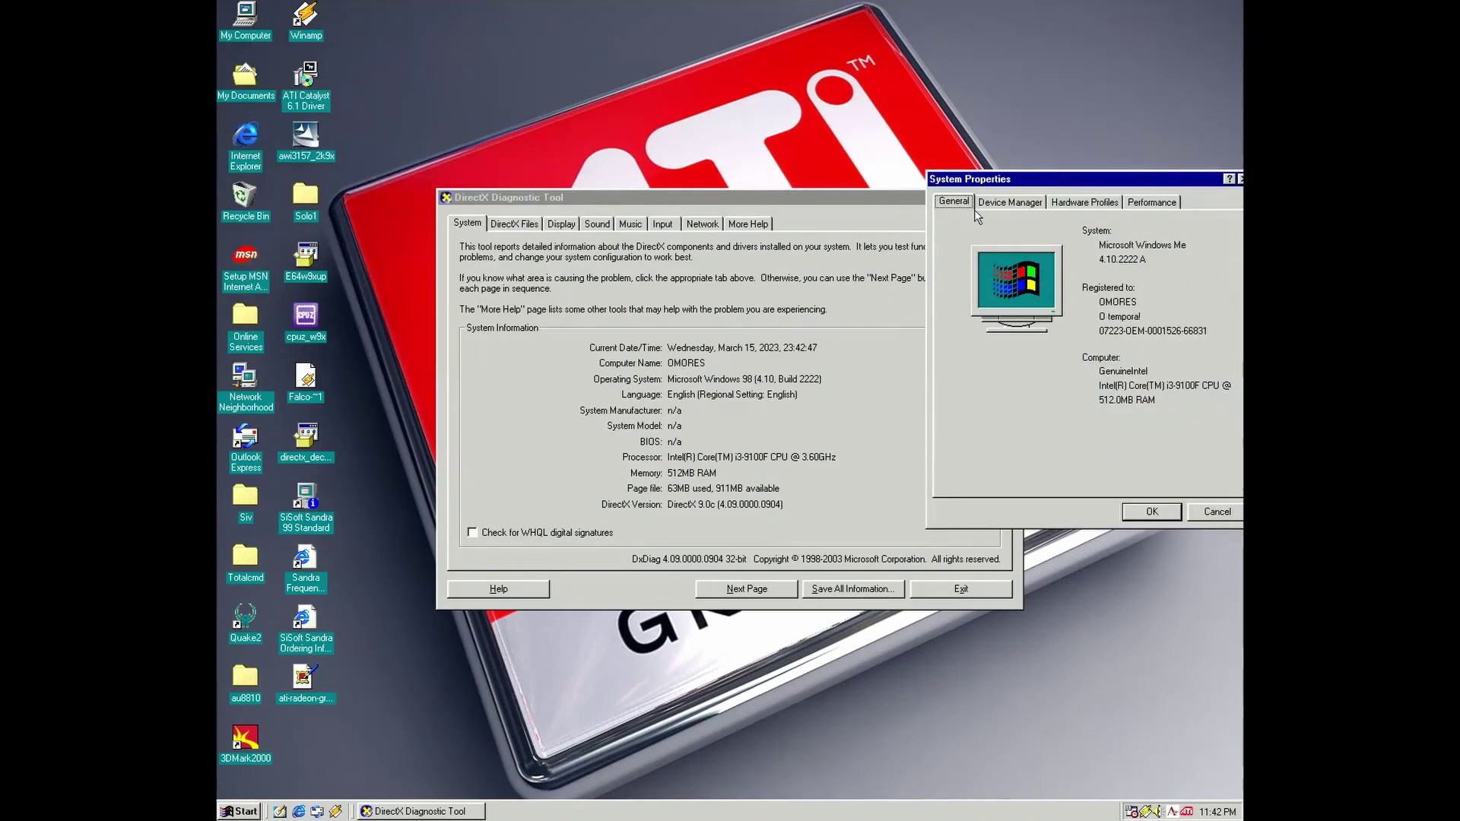
Check the RADEON X700 Series (127.0 MB) on DxDiag's Display tab, then launch SiSoft Sandra 99.
{"action": "left_click", "coordinate": [770, 400]}
{"action": "left_click", "coordinate": [556, 225]}
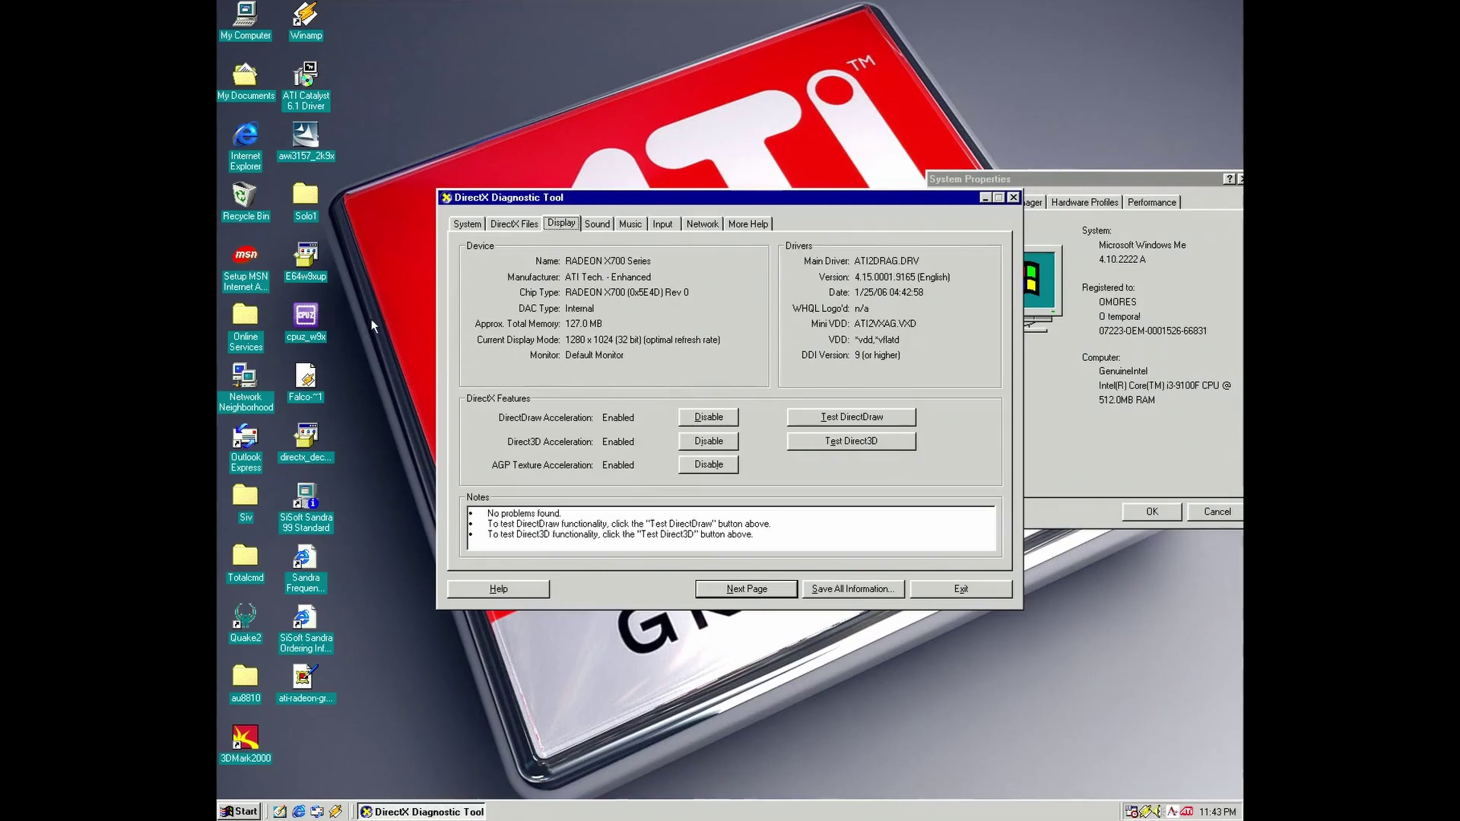
{"action": "double_click", "coordinate": [294, 500]}
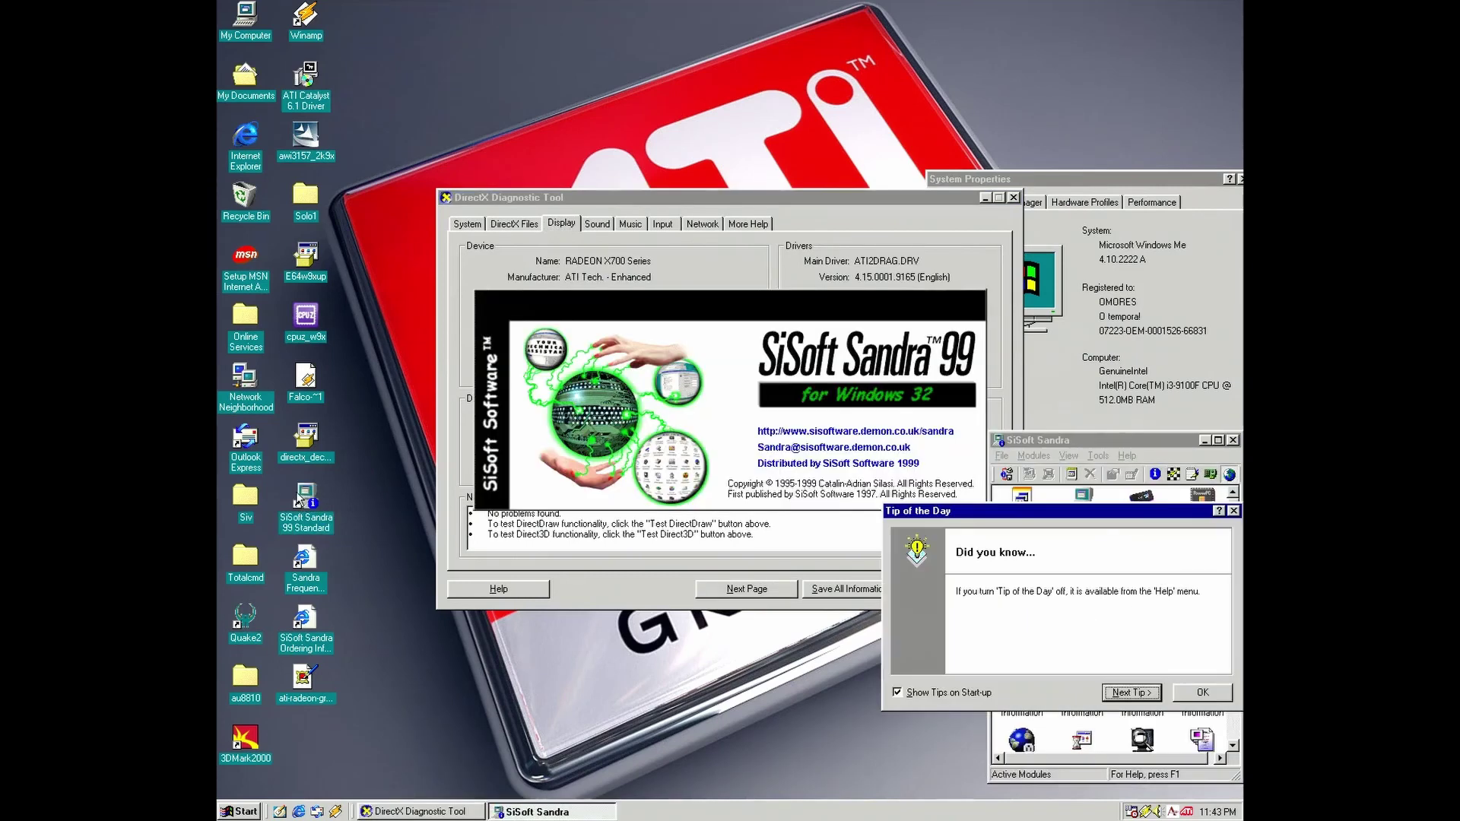
Run Sandra's CPU benchmark, scoring 16505 MIPS Dhrystone and 5067 MFLOPS Whetstone, then close results.
{"action": "left_click", "coordinate": [1203, 693]}
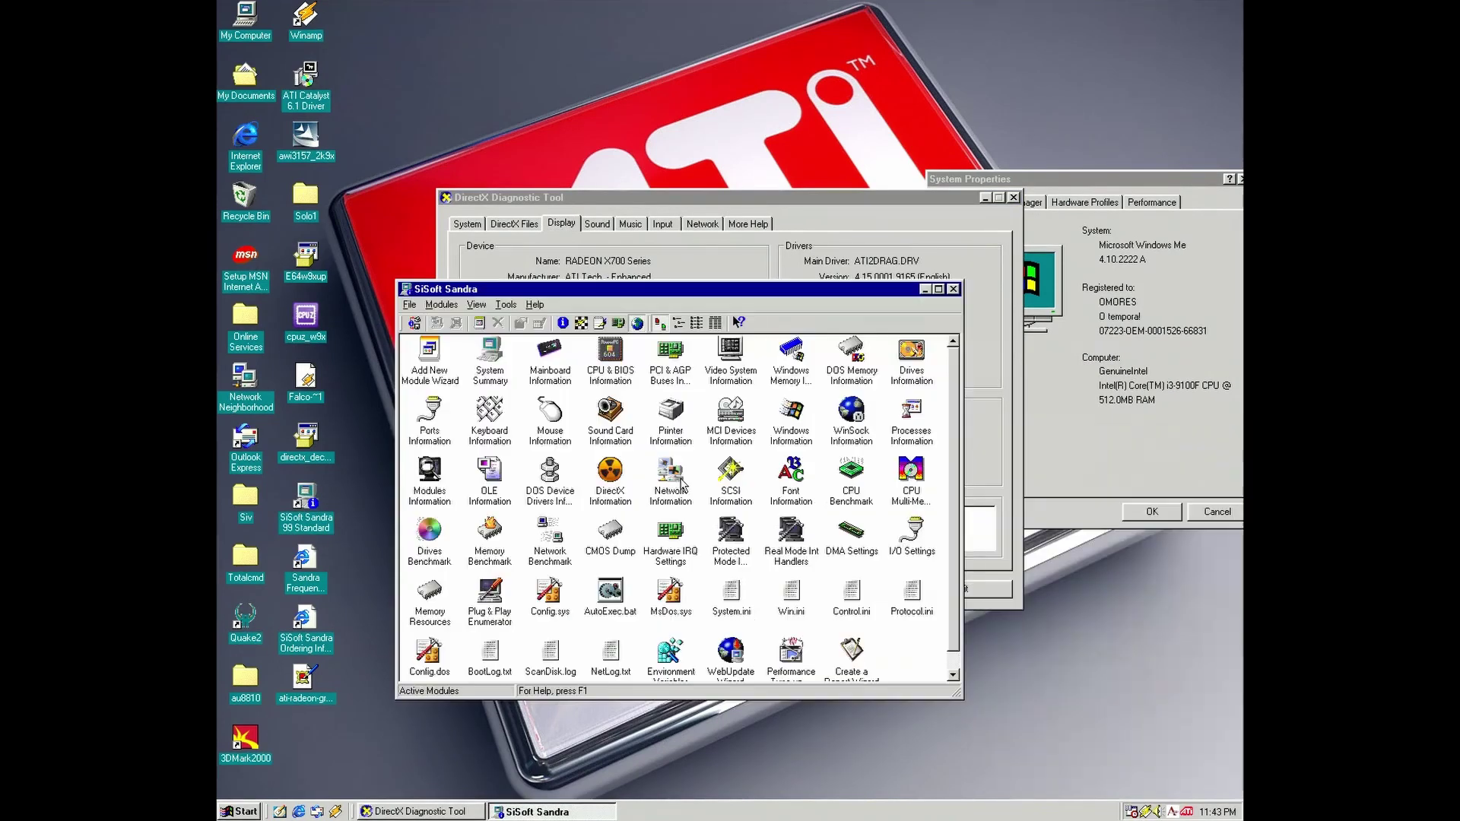
{"action": "double_click", "coordinate": [852, 479]}
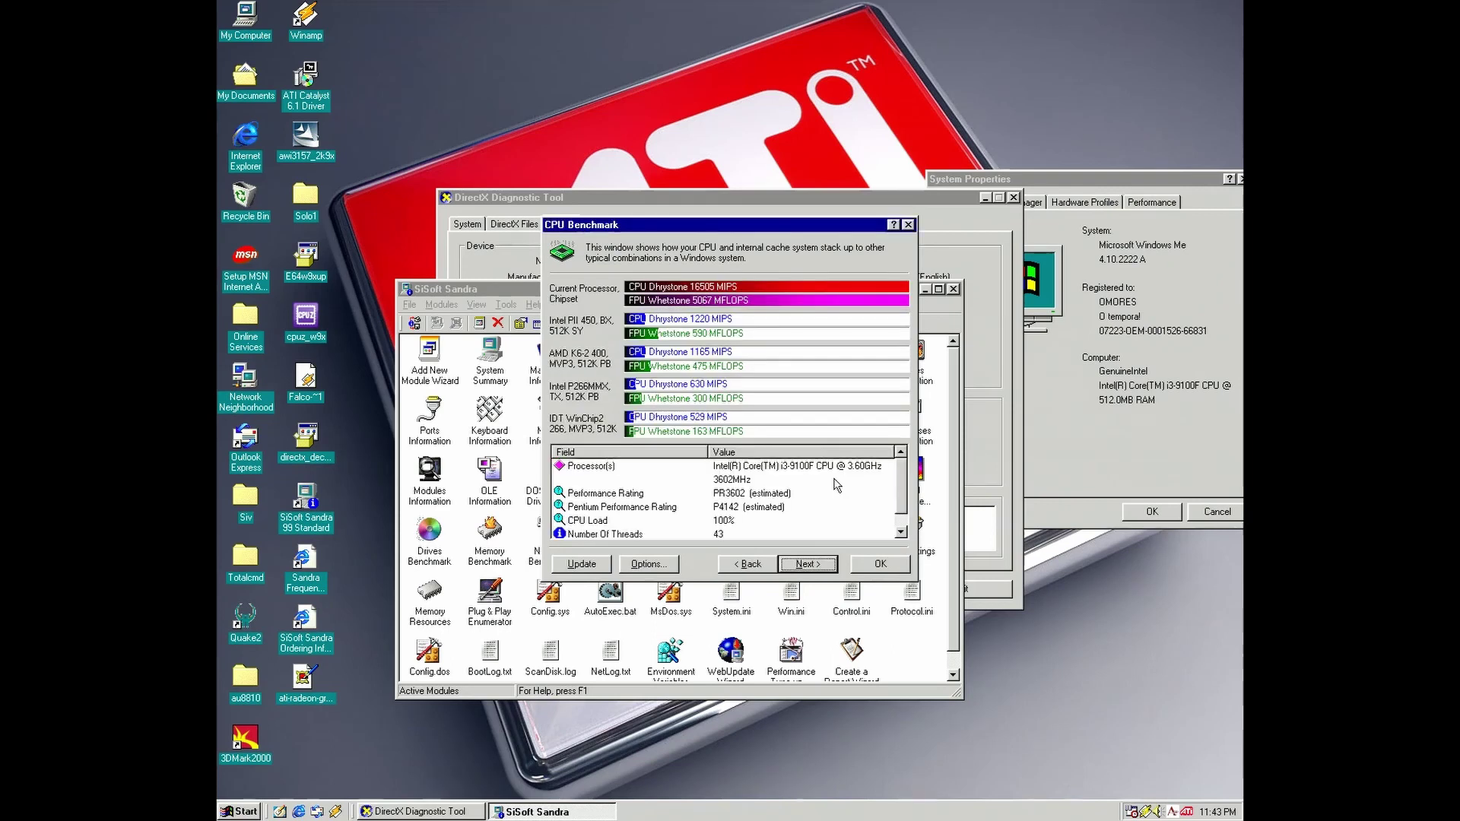
{"action": "left_click", "coordinate": [881, 568]}
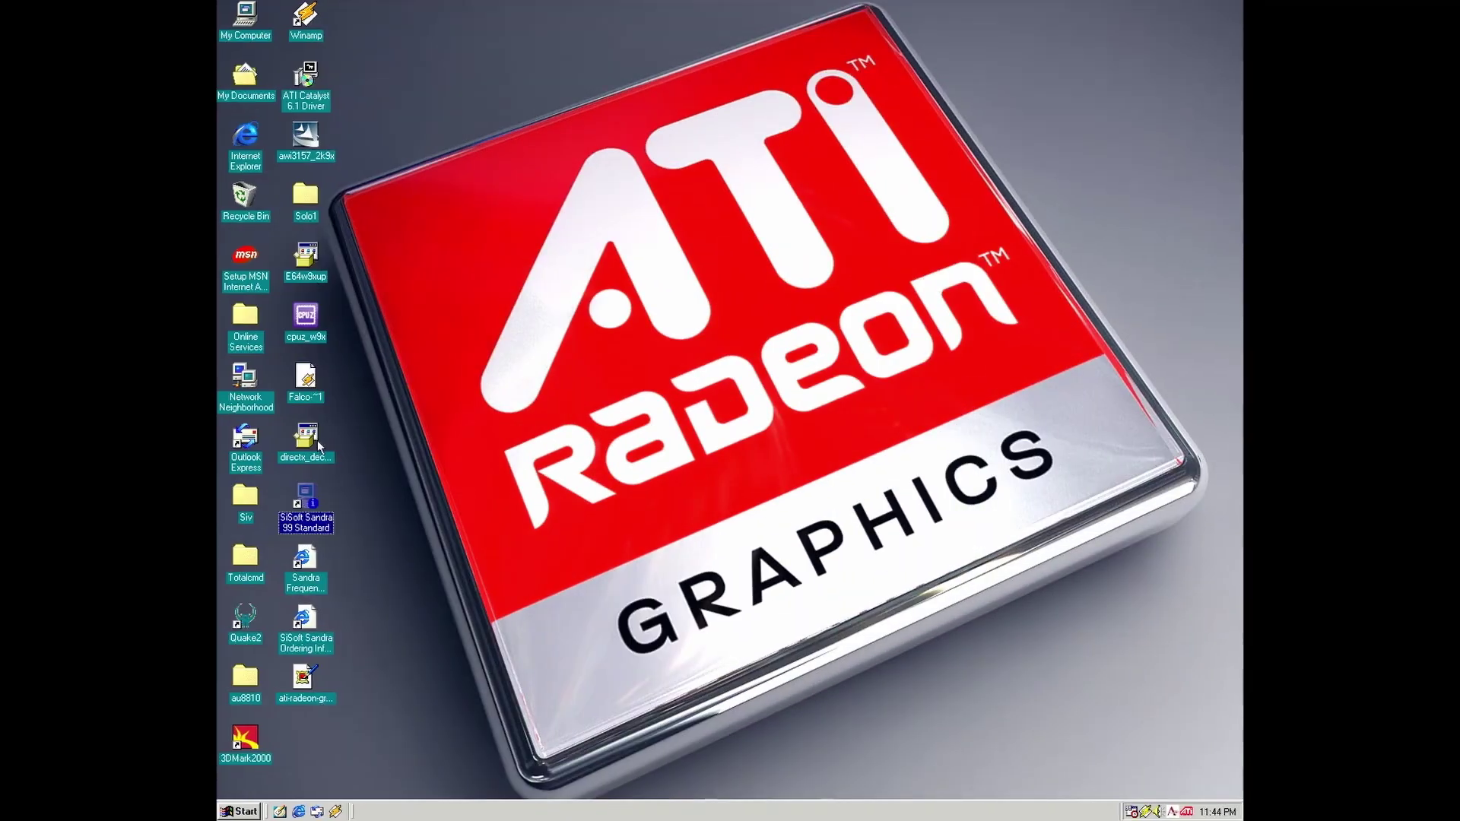
Play the desktop file FALCO - Out Of The Dark in Winamp, then close Winamp.
{"action": "double_click", "coordinate": [310, 394]}
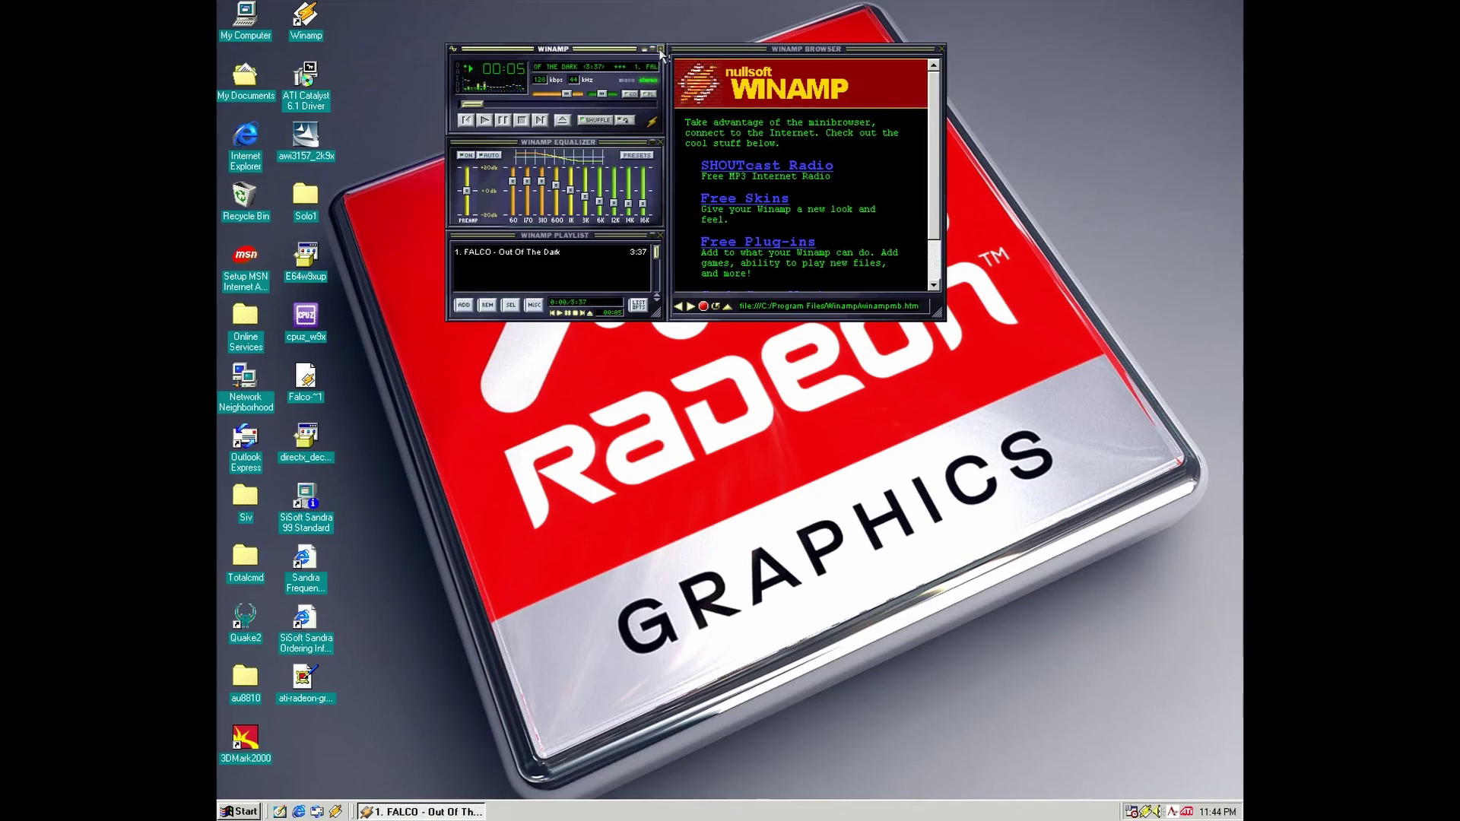
{"action": "left_click", "coordinate": [659, 48]}
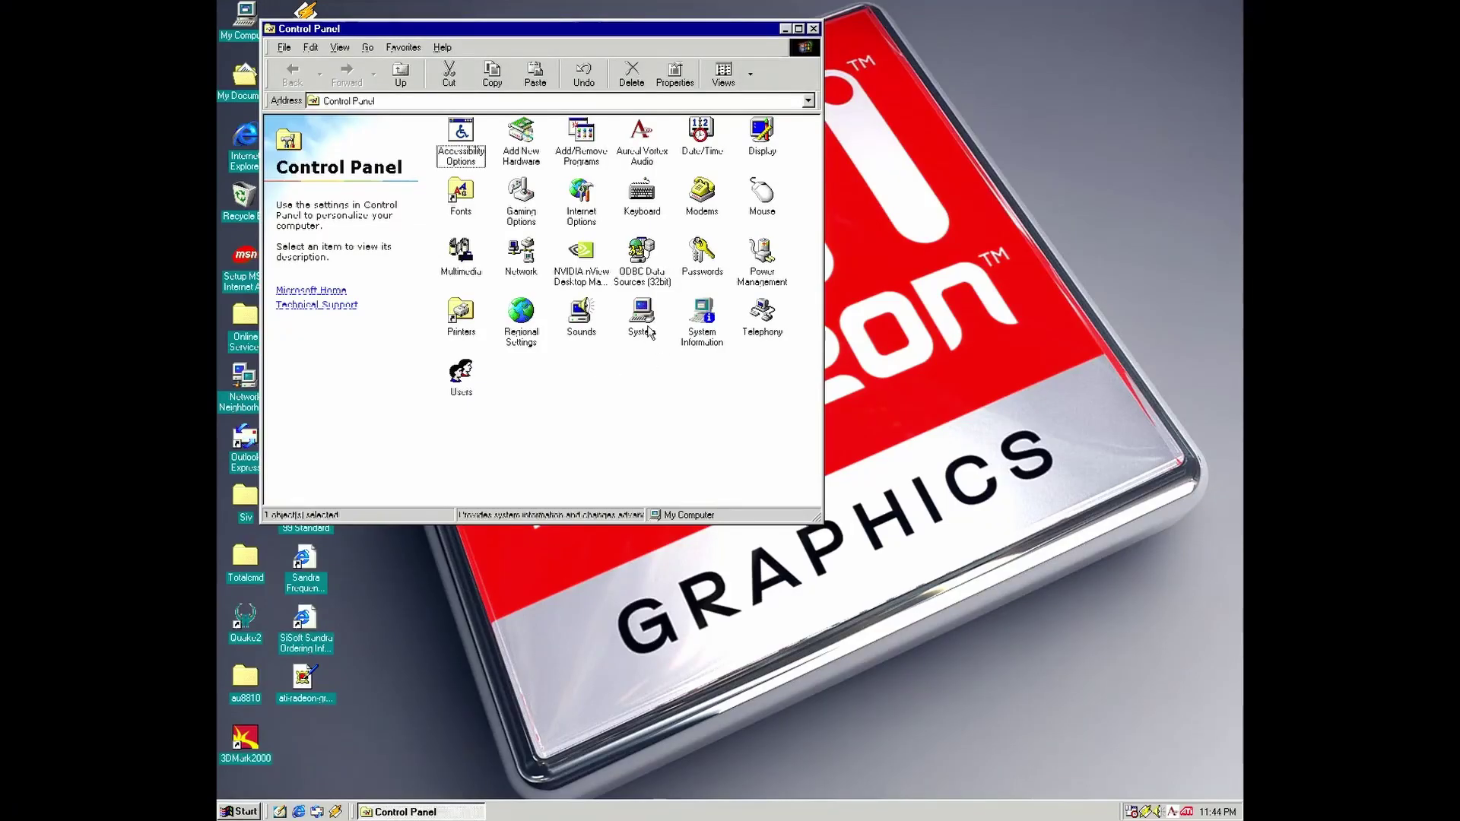
Confirm Vortex AU8810 Multifunction PCI Platform under Multi-function adapters in Device Manager.
{"action": "double_click", "coordinate": [649, 331]}
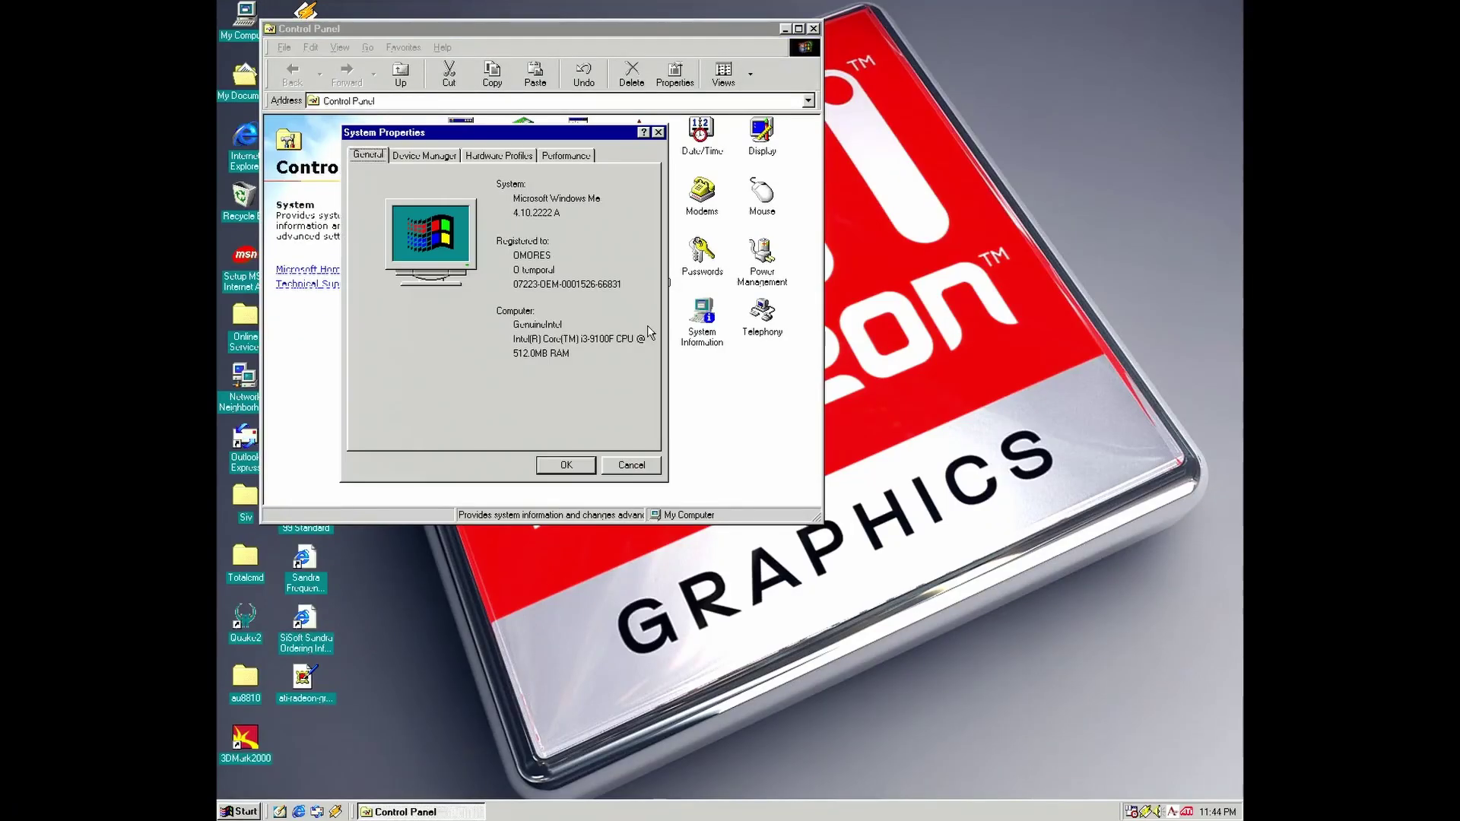
{"action": "left_click", "coordinate": [441, 155]}
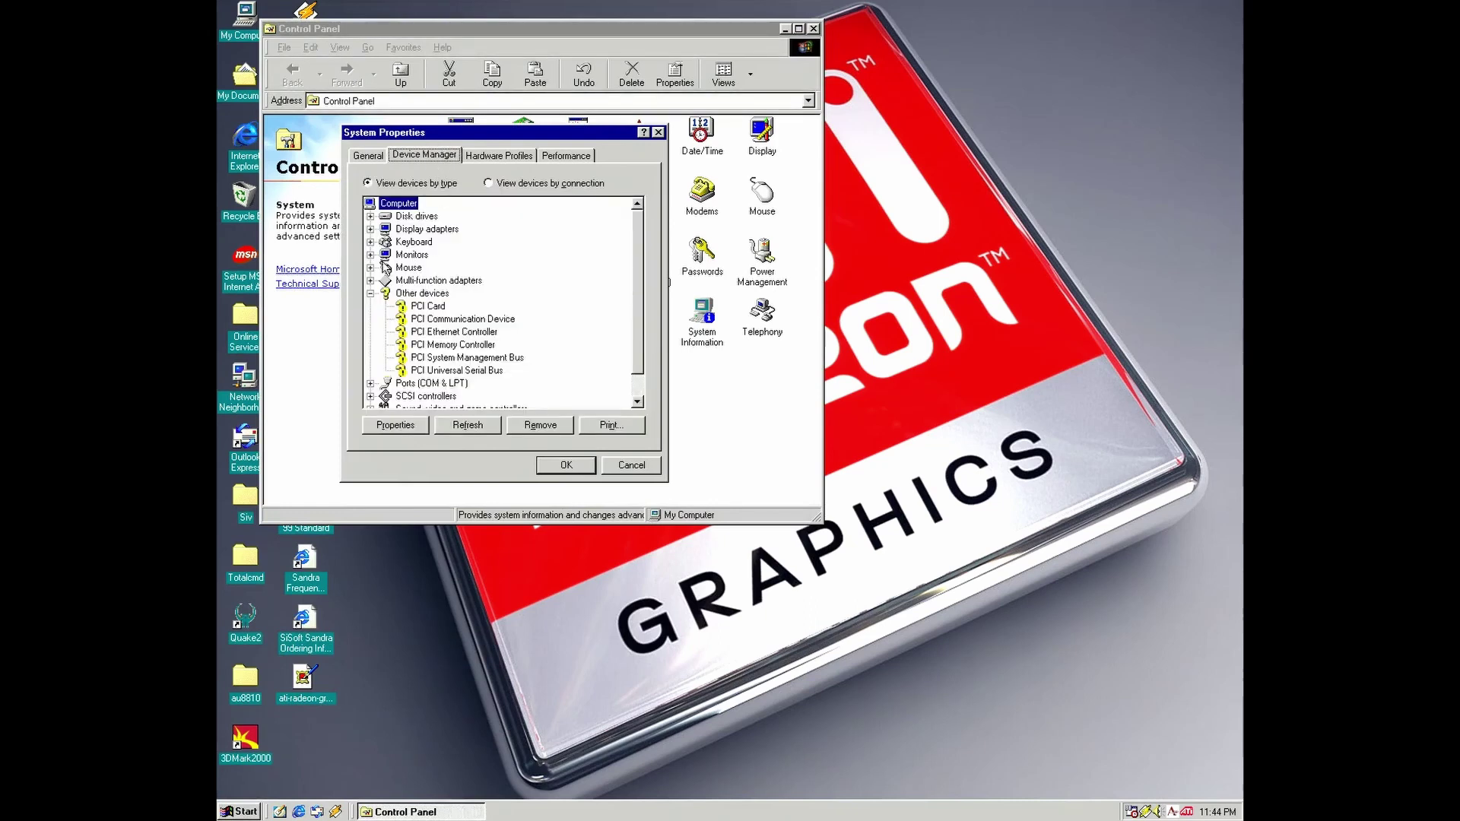
{"action": "left_click", "coordinate": [370, 281]}
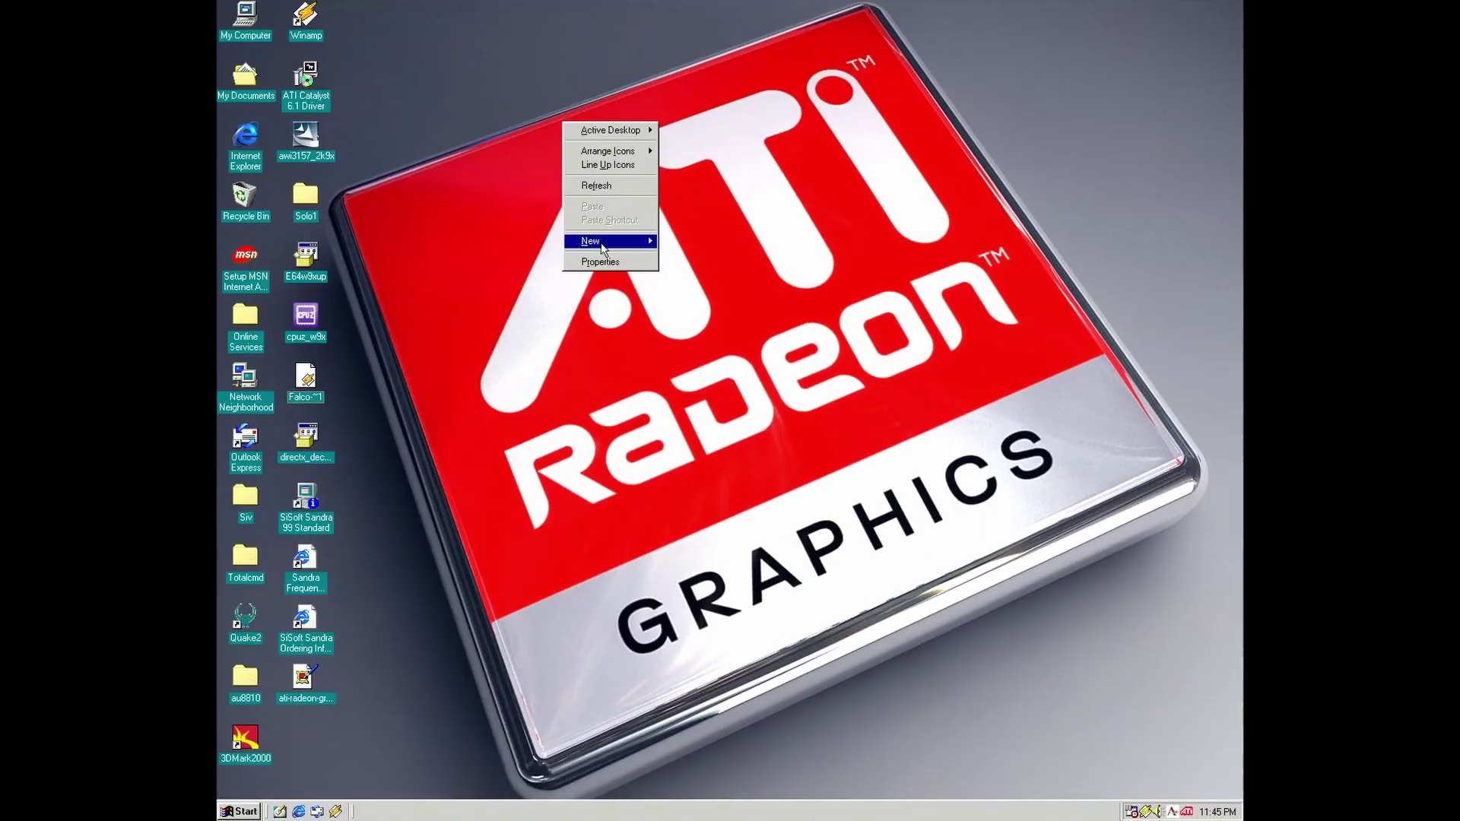
Review the RADEON X700 Series 3D settings in Display Properties' advanced settings, then close them.
{"action": "left_click", "coordinate": [599, 262]}
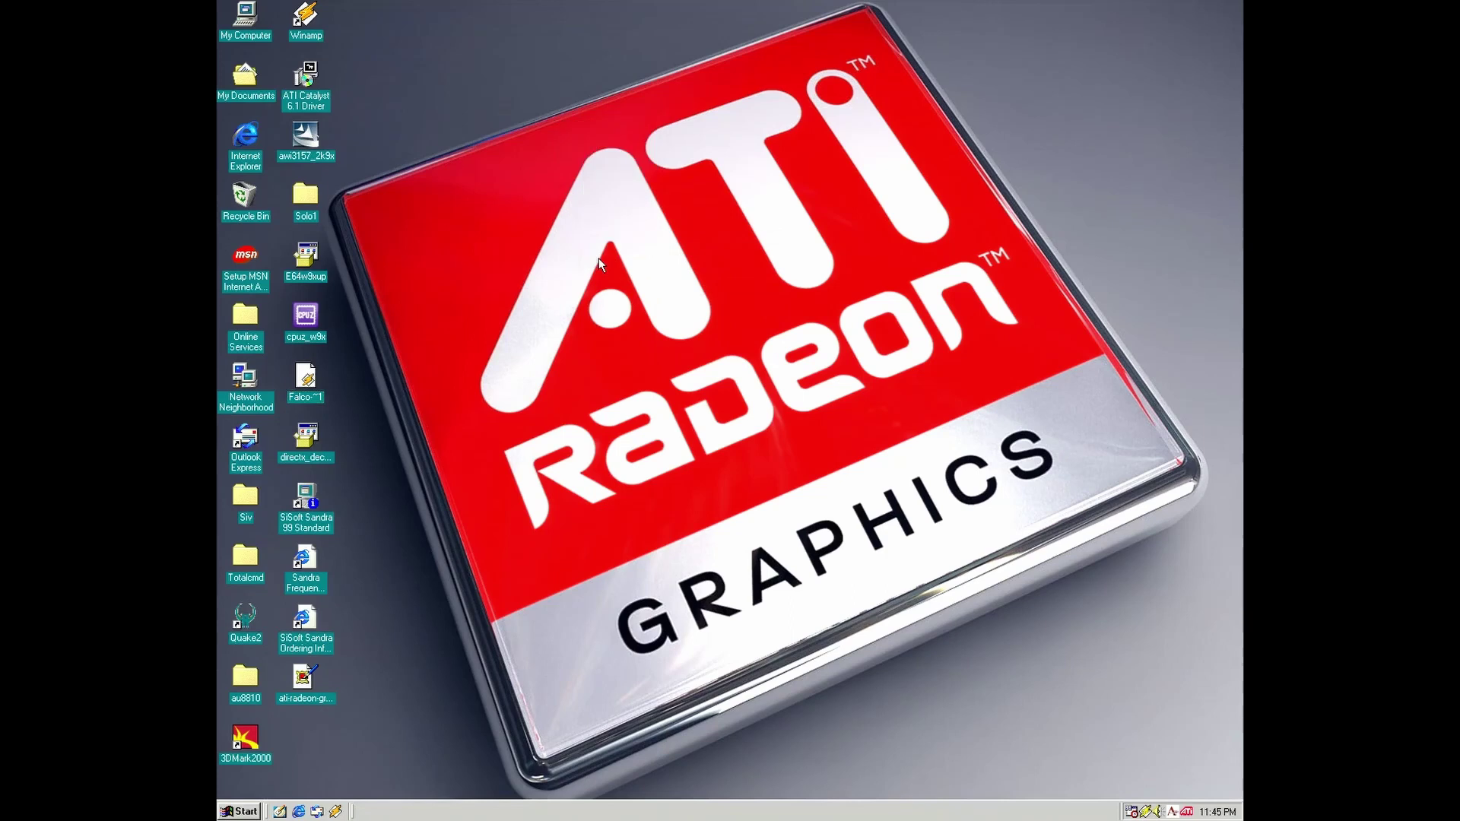
{"action": "left_click", "coordinate": [647, 175]}
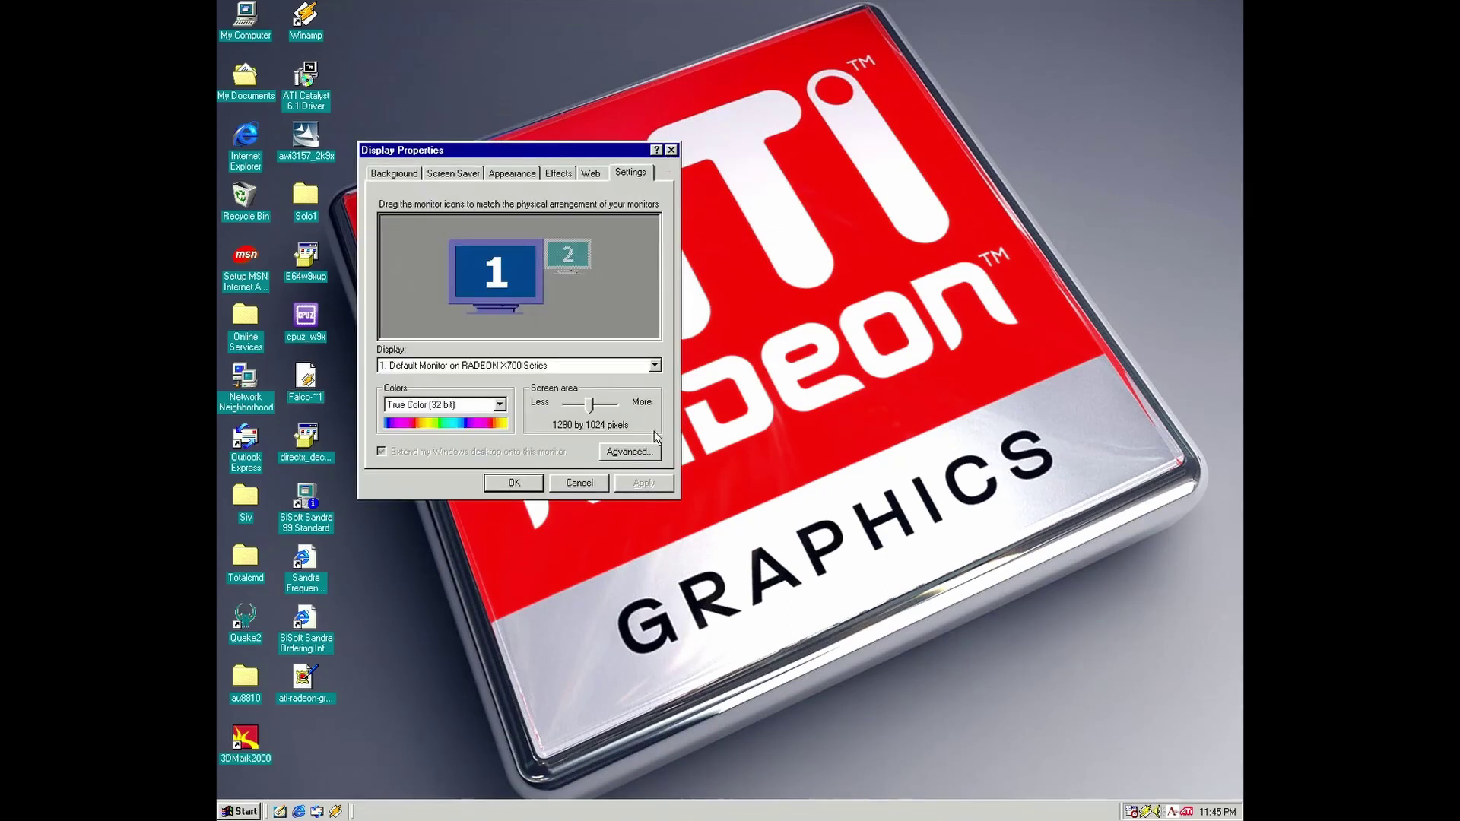
{"action": "left_click", "coordinate": [643, 456]}
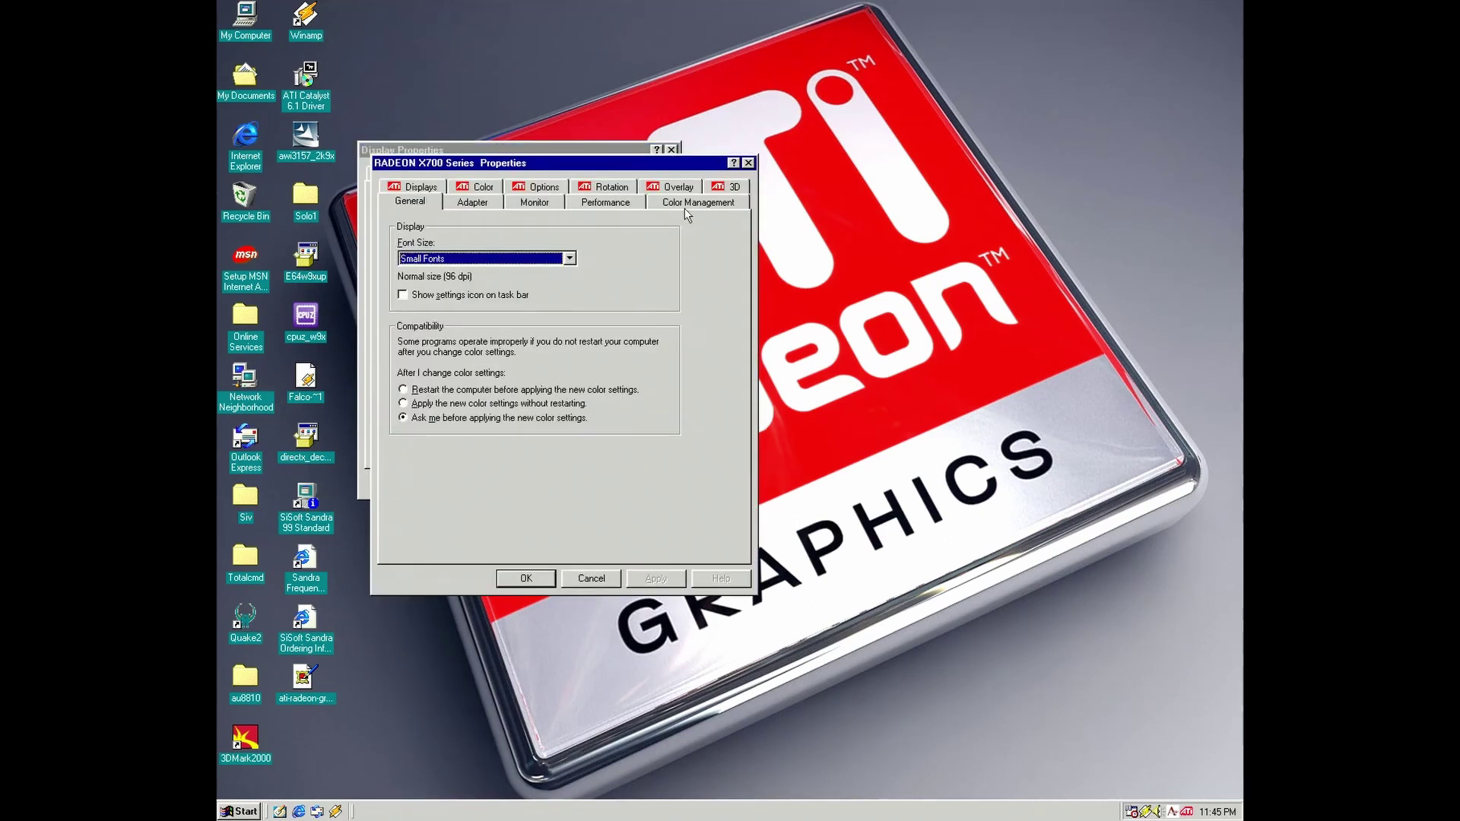
{"action": "left_click", "coordinate": [728, 190]}
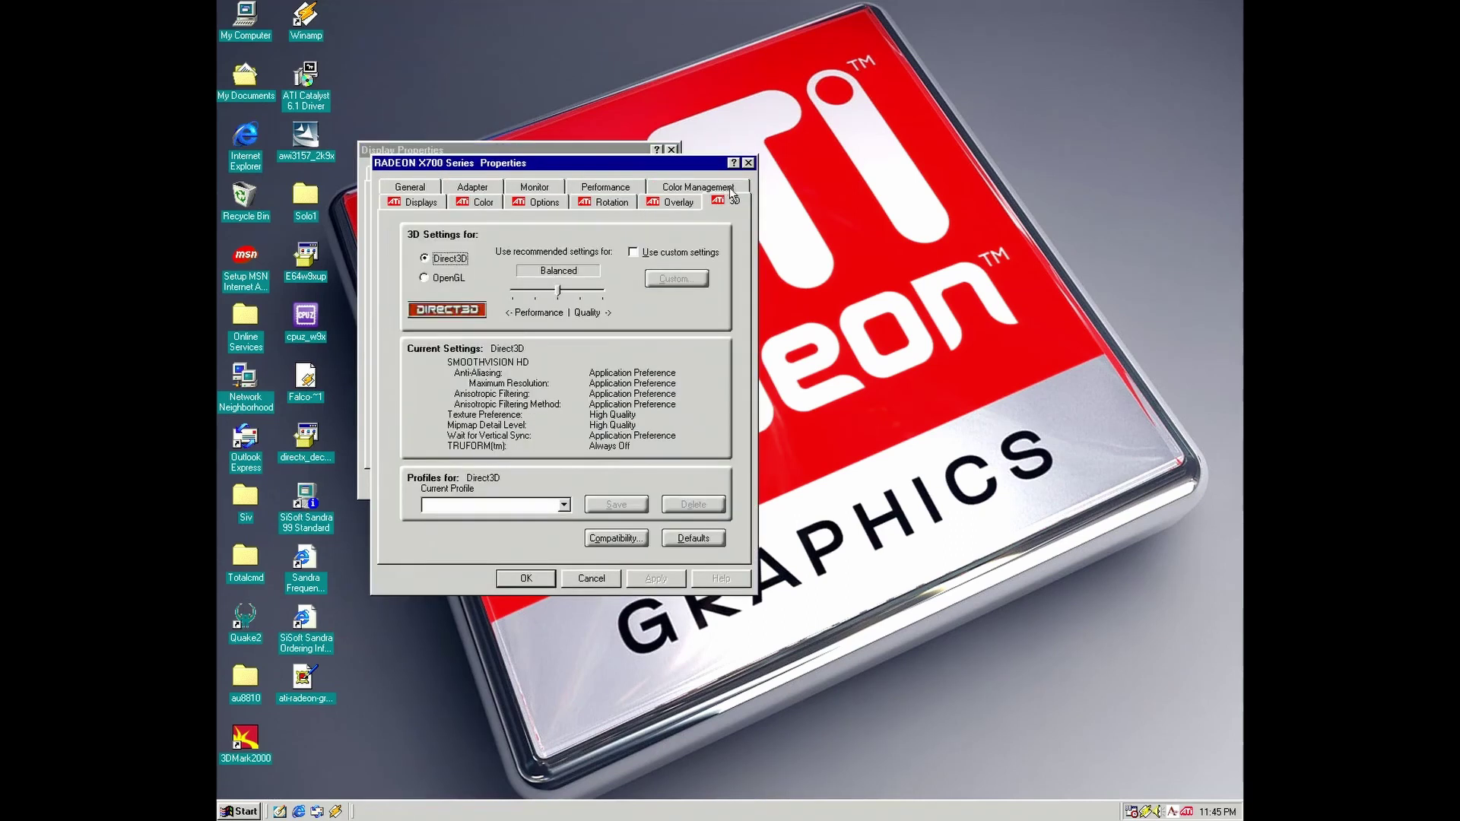
{"action": "left_click", "coordinate": [748, 163]}
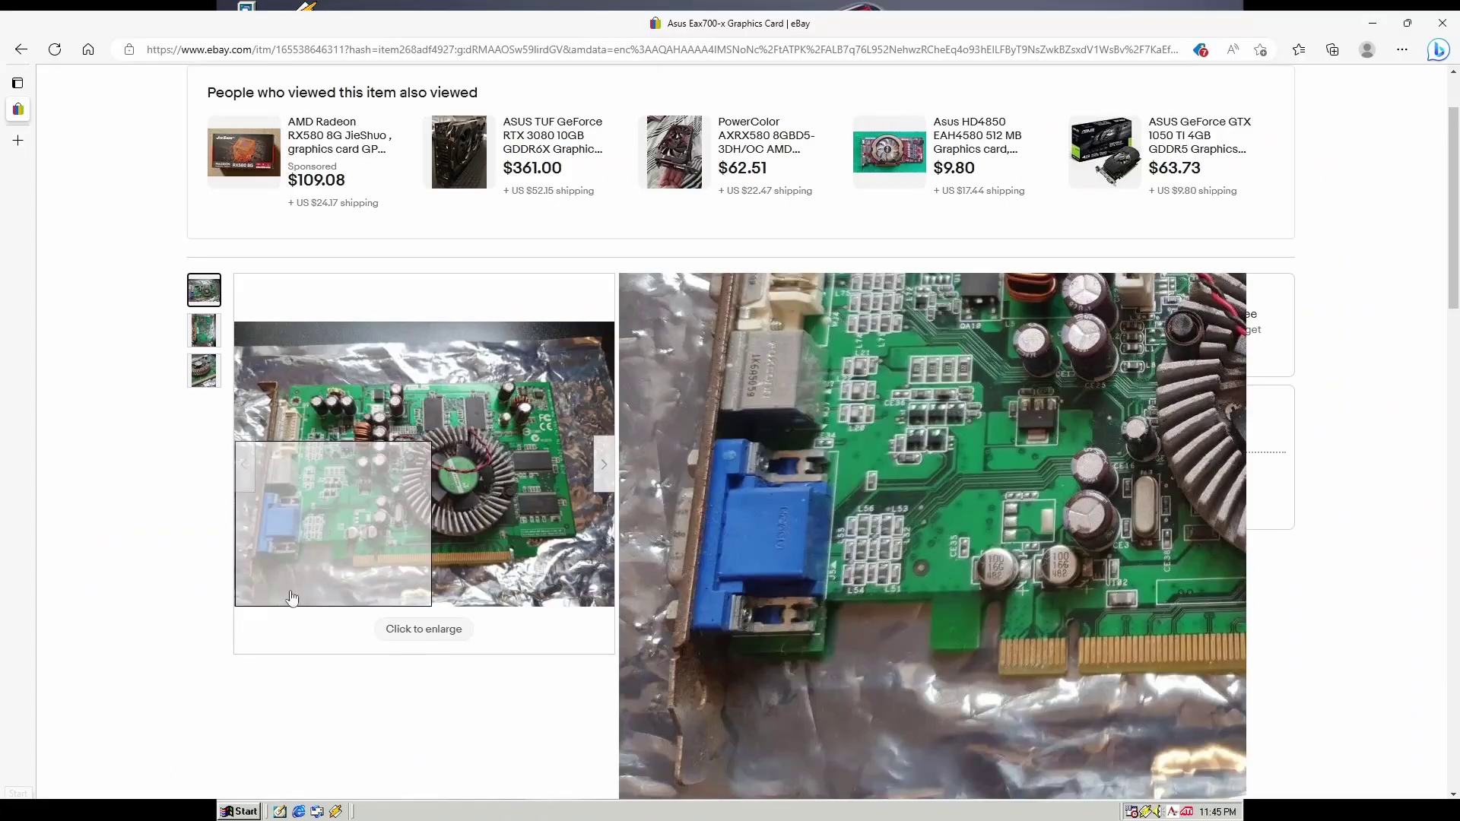
Browse the Asus Eax700-x listing's three photos full-size, then launch 3DMark2000 from the desktop.
{"action": "left_click", "coordinate": [333, 569]}
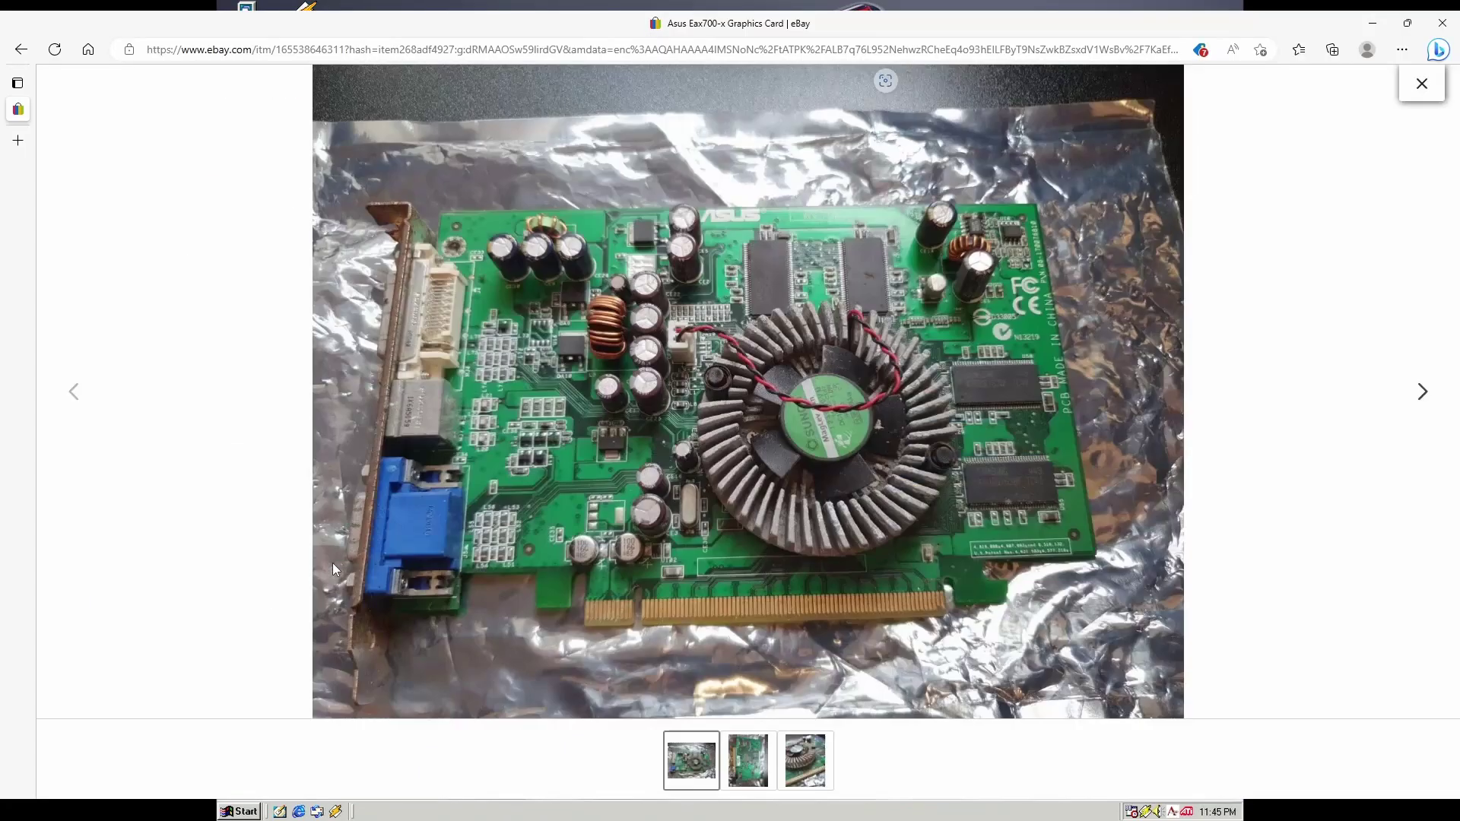
{"action": "left_click", "coordinate": [748, 765]}
{"action": "left_click", "coordinate": [799, 767]}
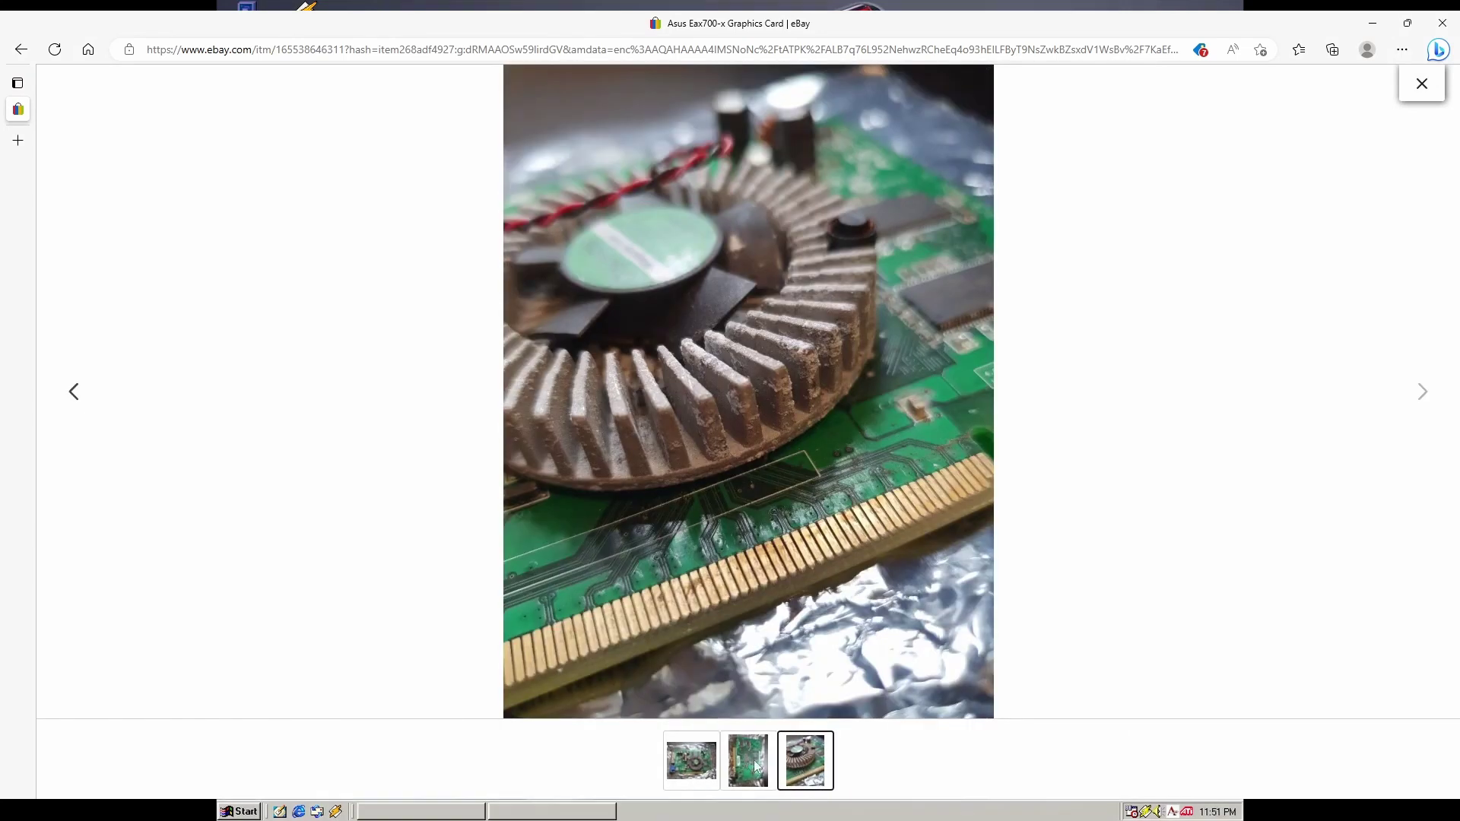
{"action": "left_click", "coordinate": [691, 761]}
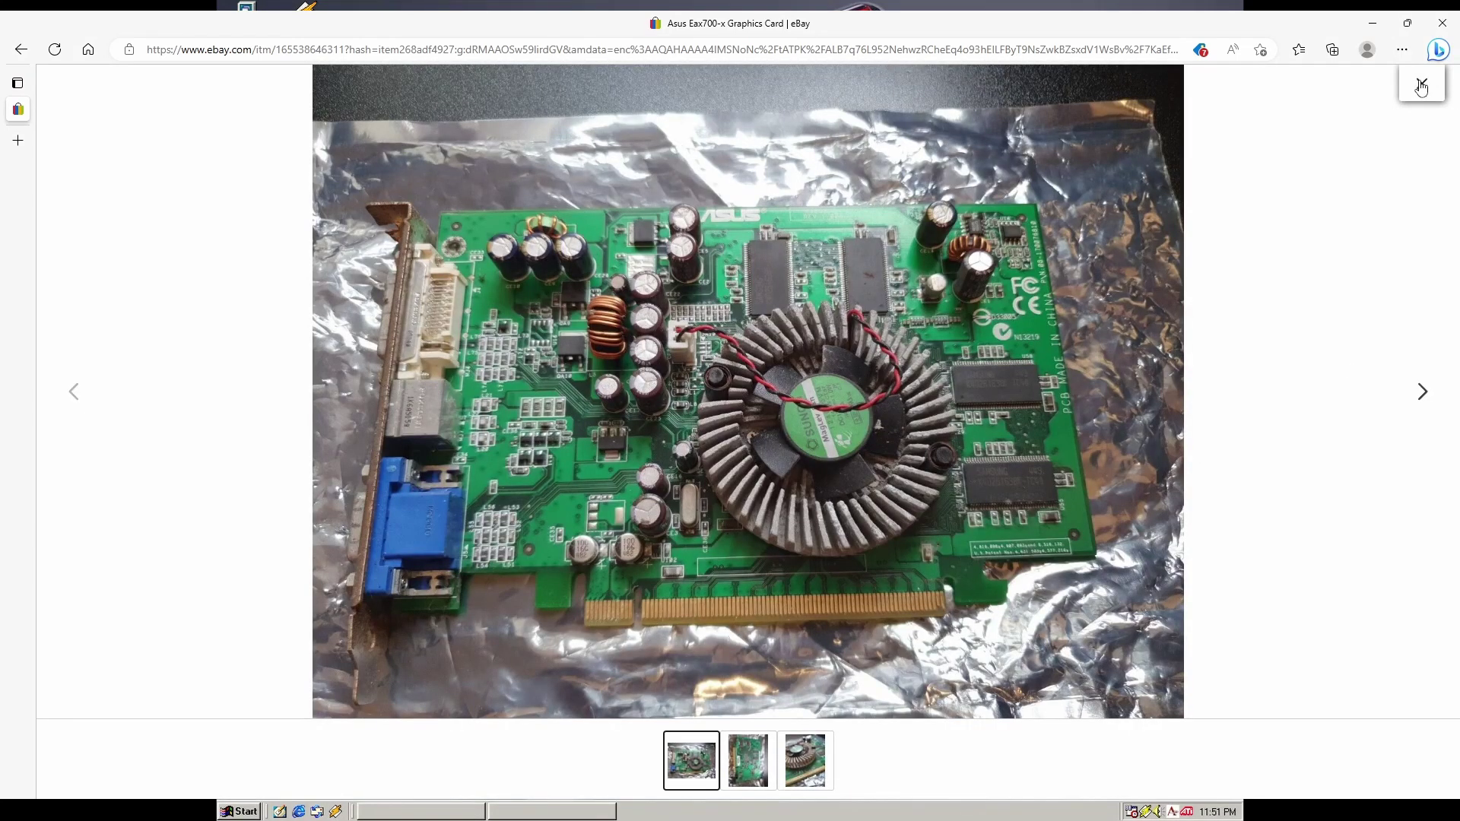
{"action": "double_click", "coordinate": [245, 741]}
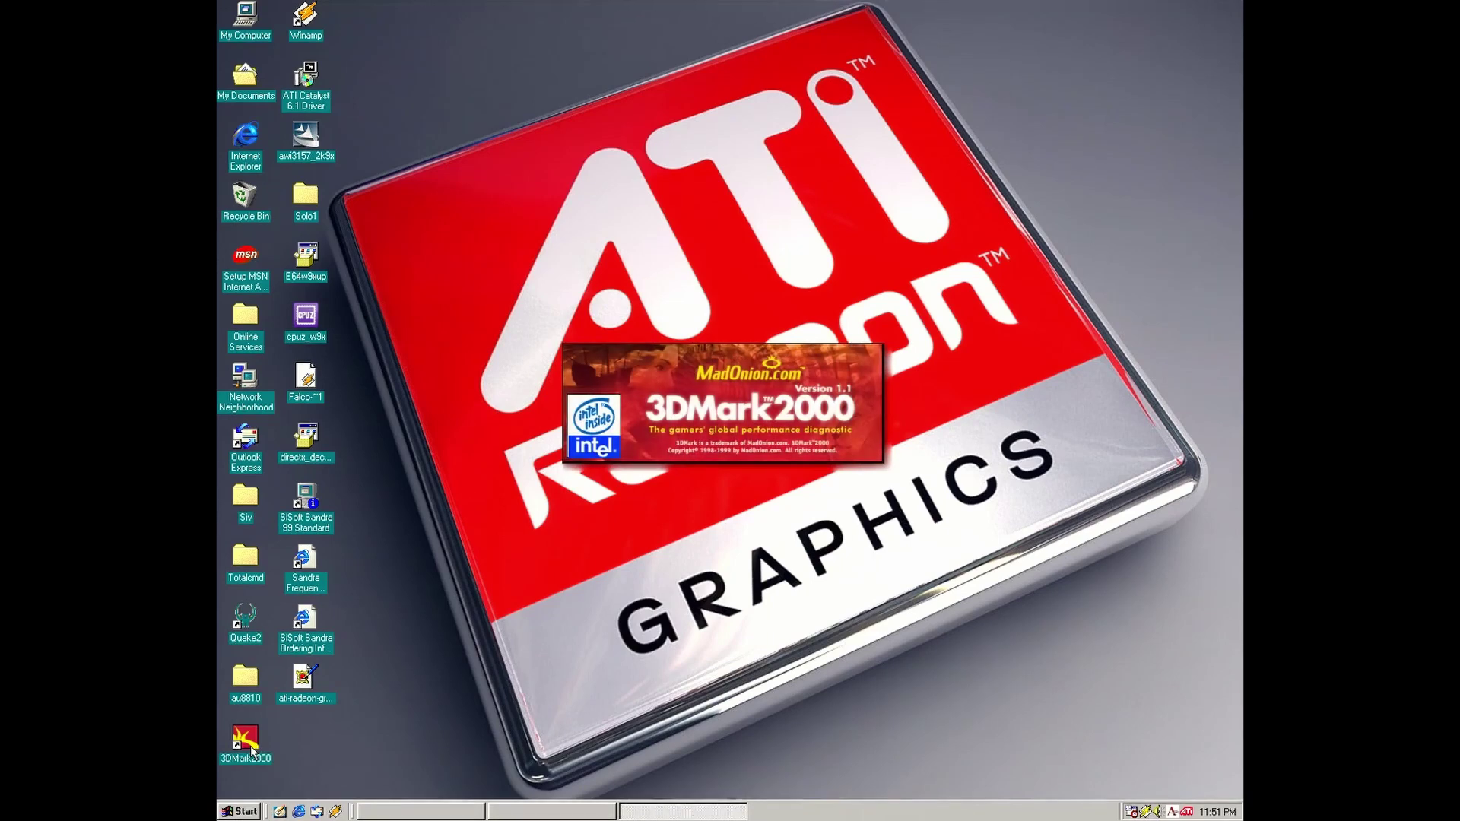